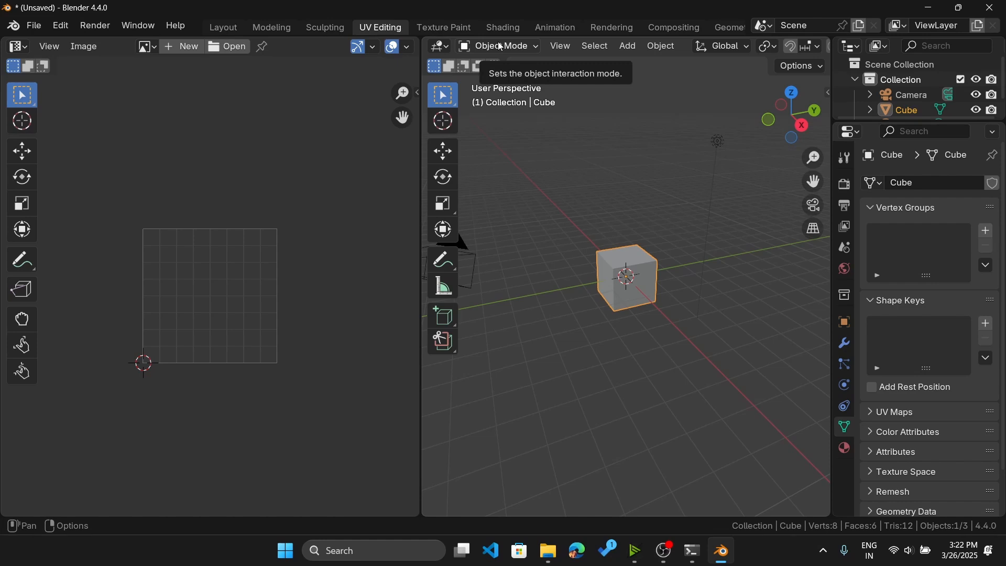
Step: Enter Edit Mode on the cube and select its whole mesh to display the unwrapped faces in the UV editor
key("Tab")
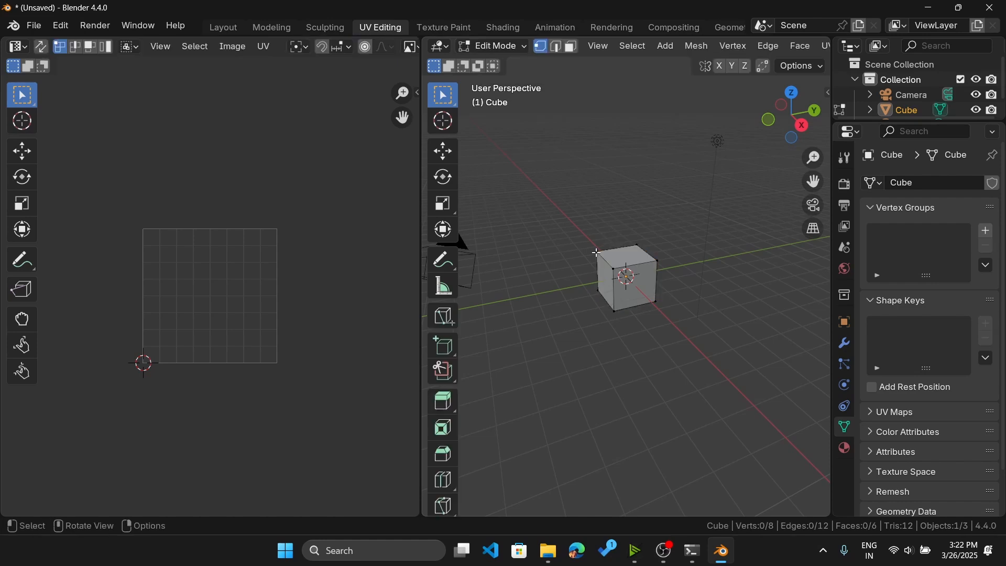
key("a")
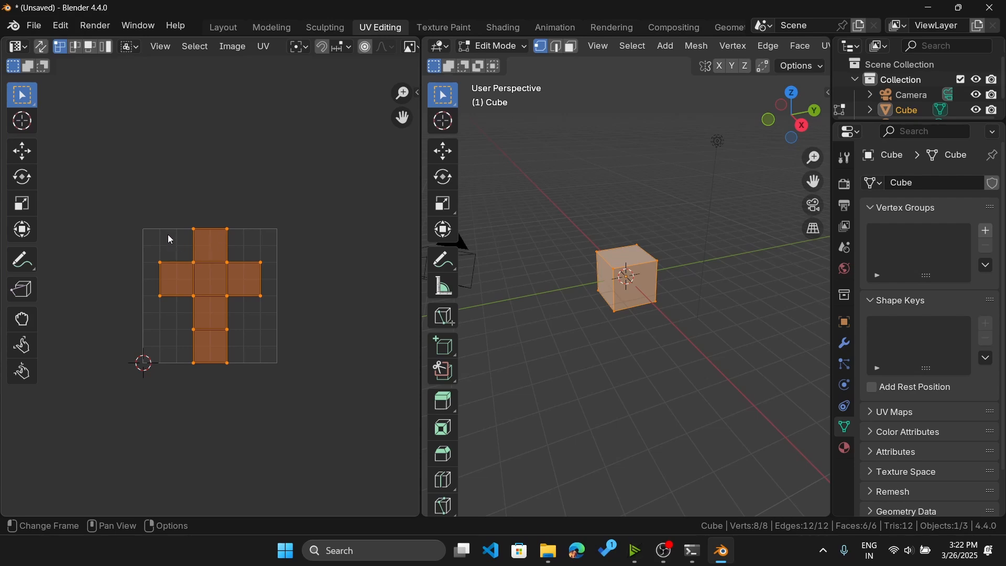
left_click_drag(157, 206, 311, 410)
left_click_drag(155, 168, 265, 467)
scroll(107, 276, "up", 2)
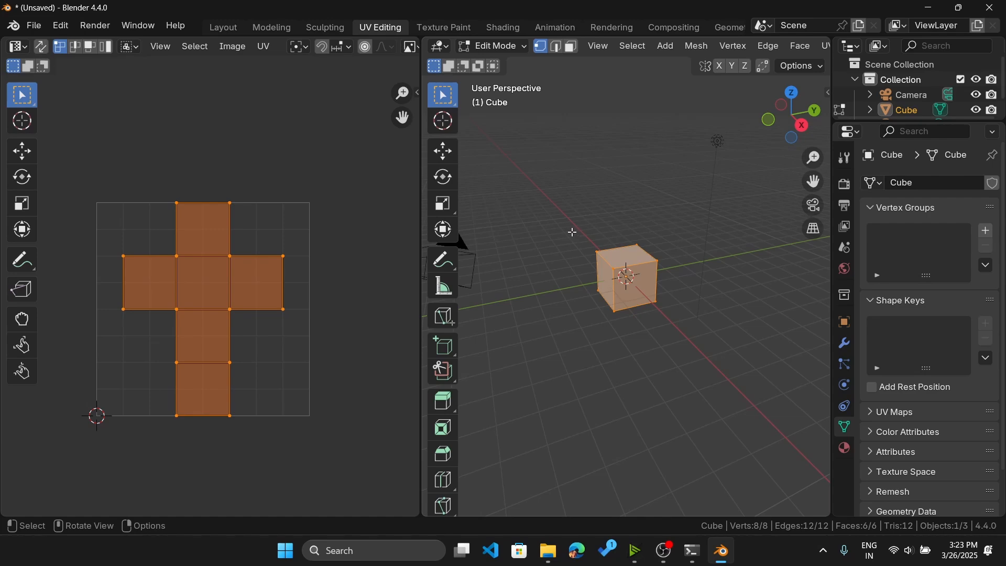
Step: Switch to the Texture Paint workspace and start a new Base Color paint slot for the cube's material
left_click(440, 27)
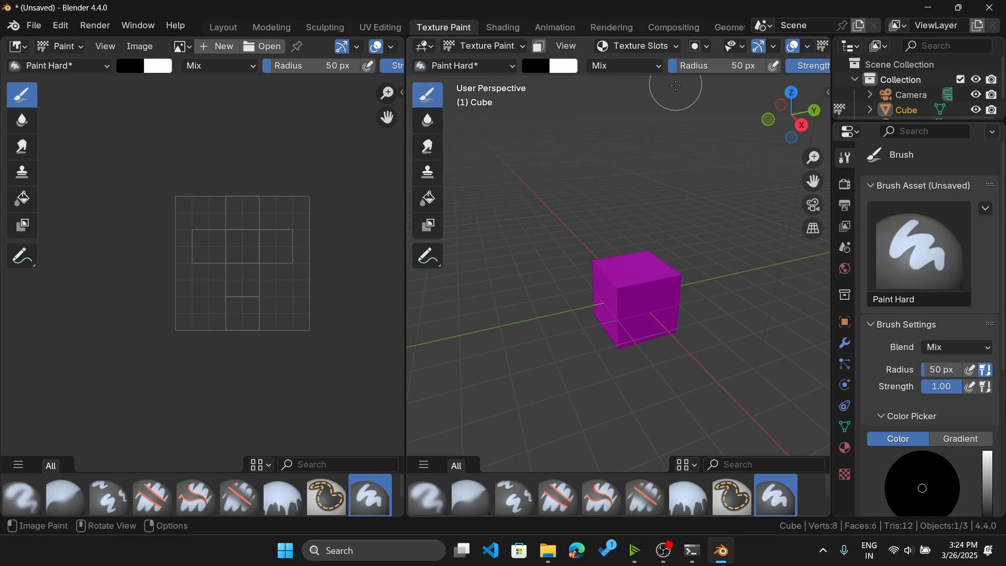
left_click(636, 49)
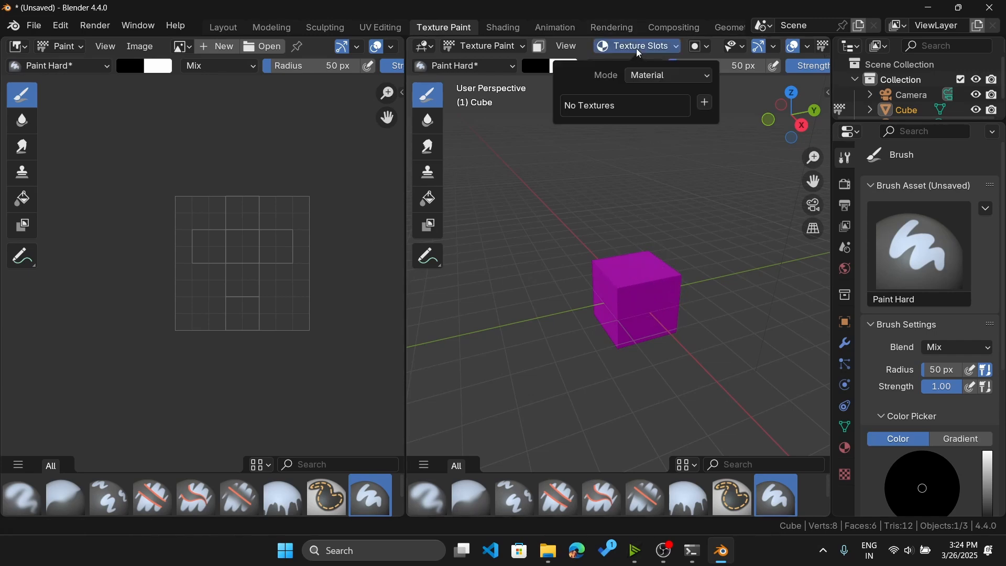
left_click(706, 103)
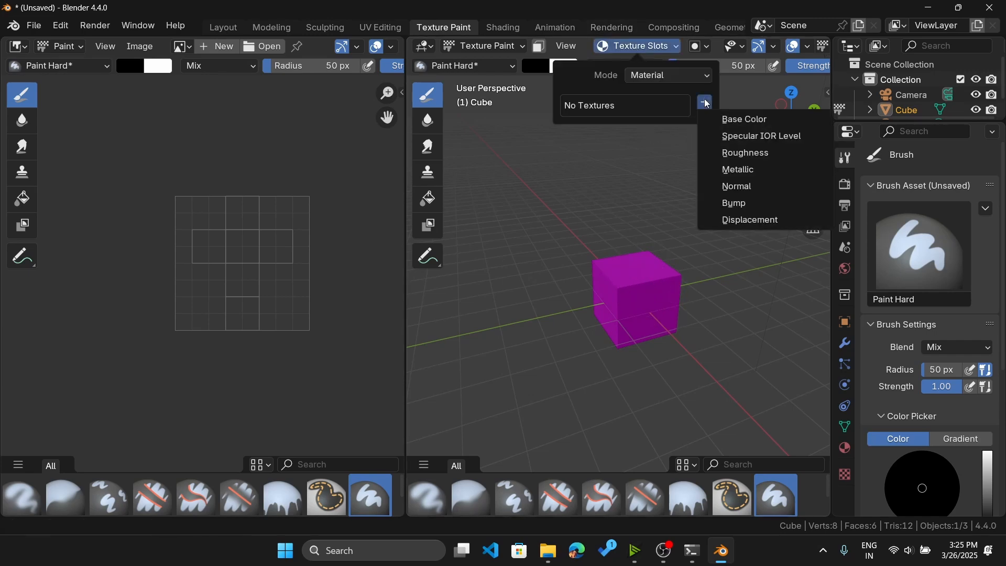
left_click(739, 119)
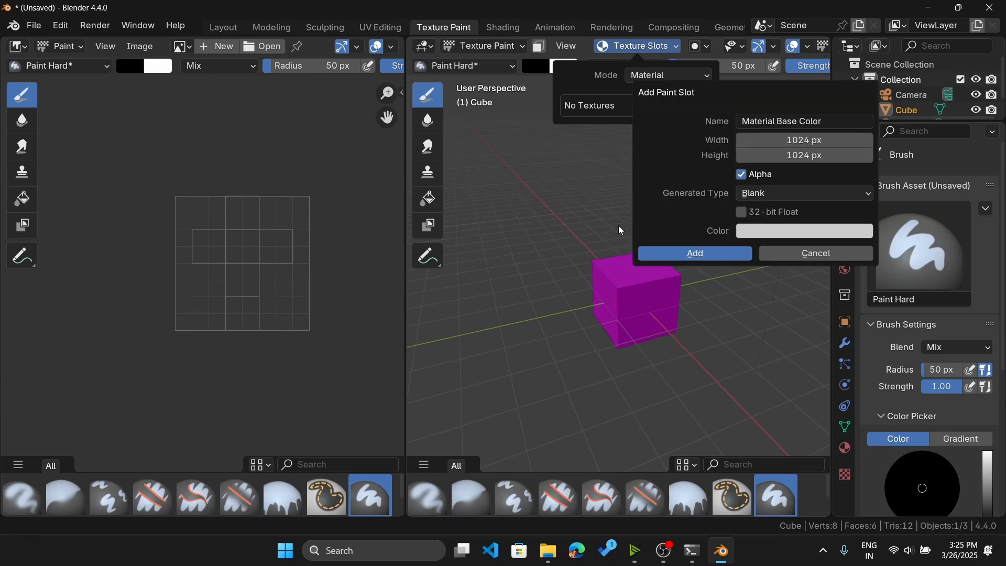
Step: Set the new paint slot's width and height to 2048 px and turn off Alpha
left_click(820, 143)
left_click(808, 141)
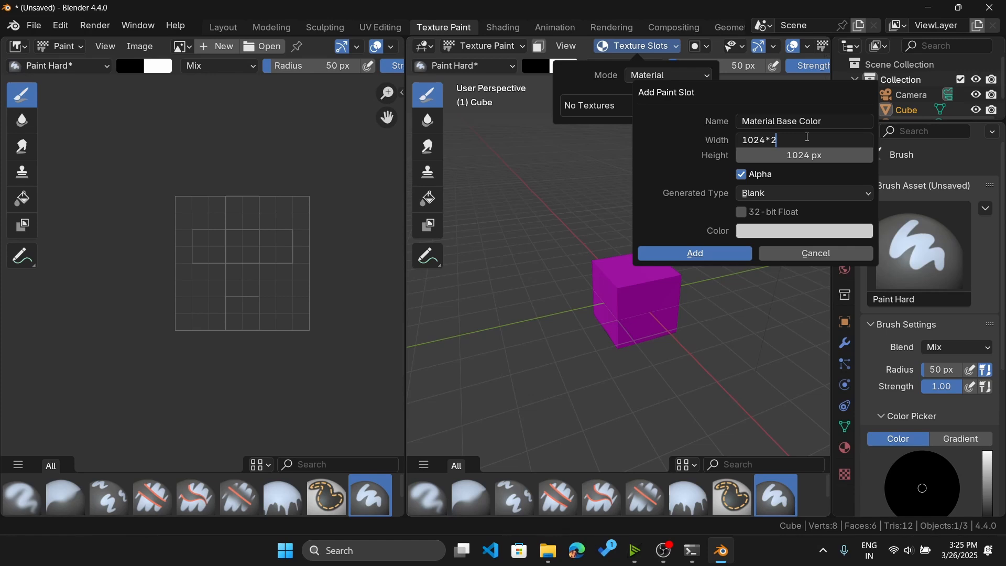
type("*2")
key("Return")
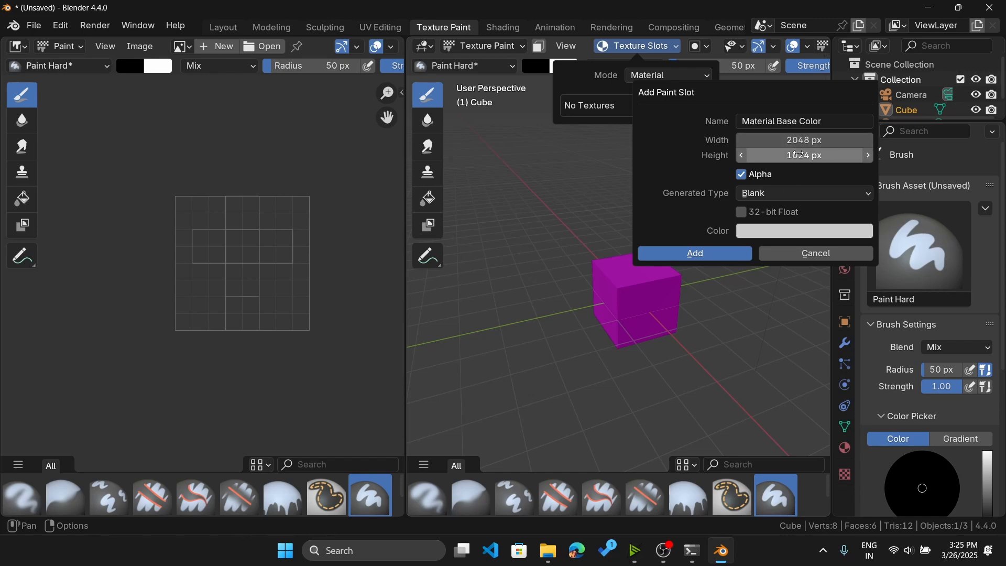
type("2048")
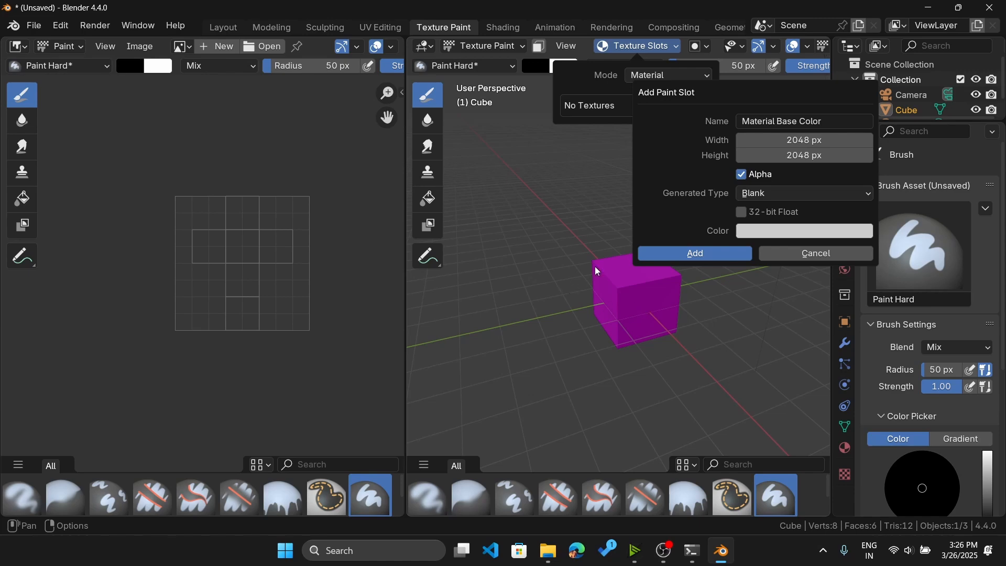
left_click(742, 175)
Step: Set the new texture's fill color to a muted brown, #927253FF
left_click(787, 229)
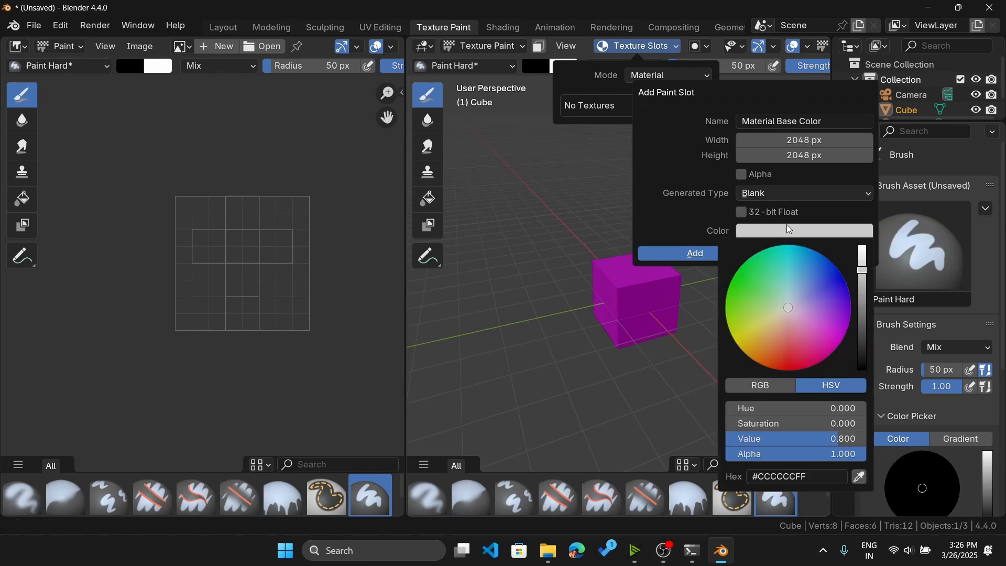
left_click(767, 228)
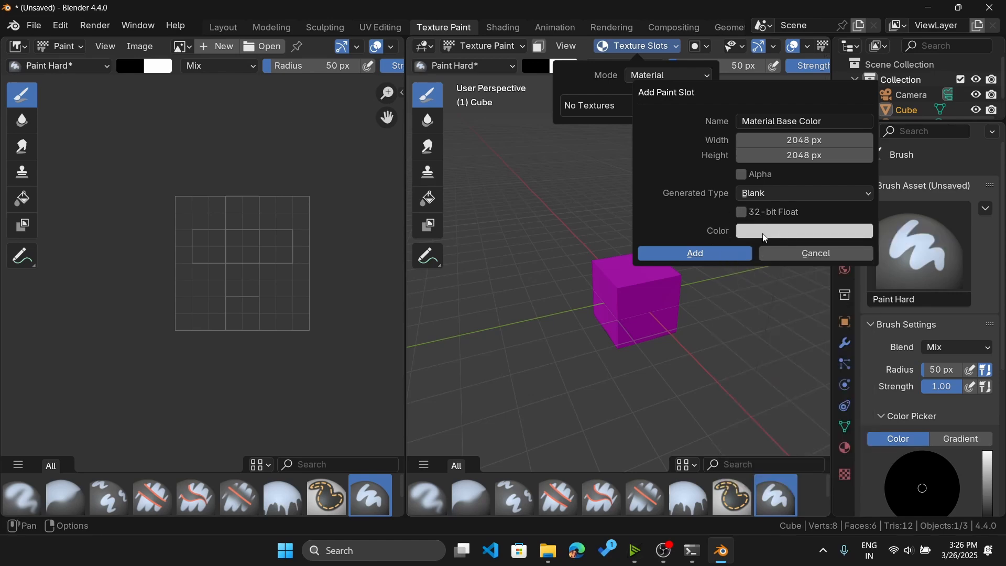
left_click(799, 229)
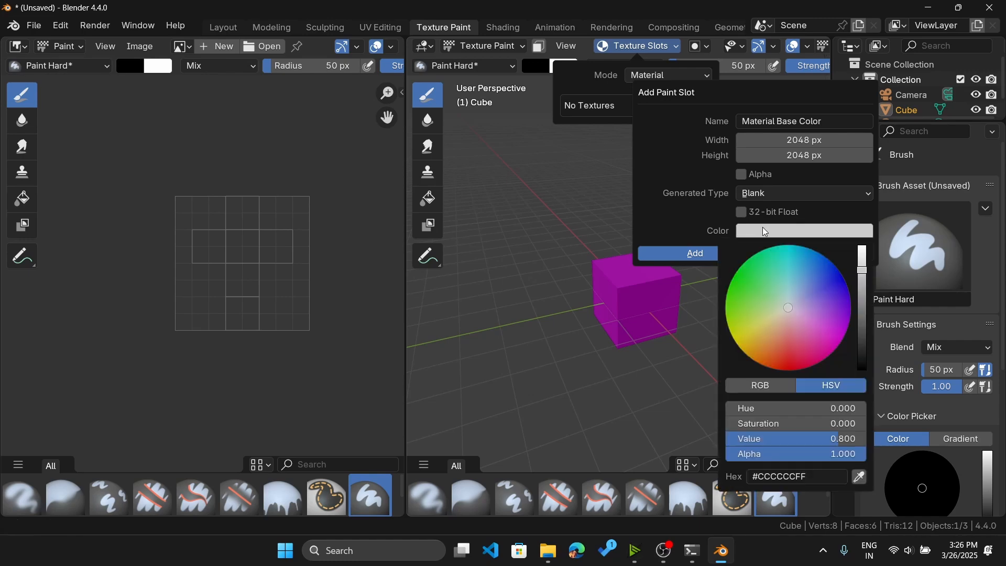
left_click(764, 231)
left_click(765, 232)
left_click(763, 229)
left_click(763, 229)
left_click_drag(865, 274, 863, 299)
left_click_drag(755, 341, 775, 331)
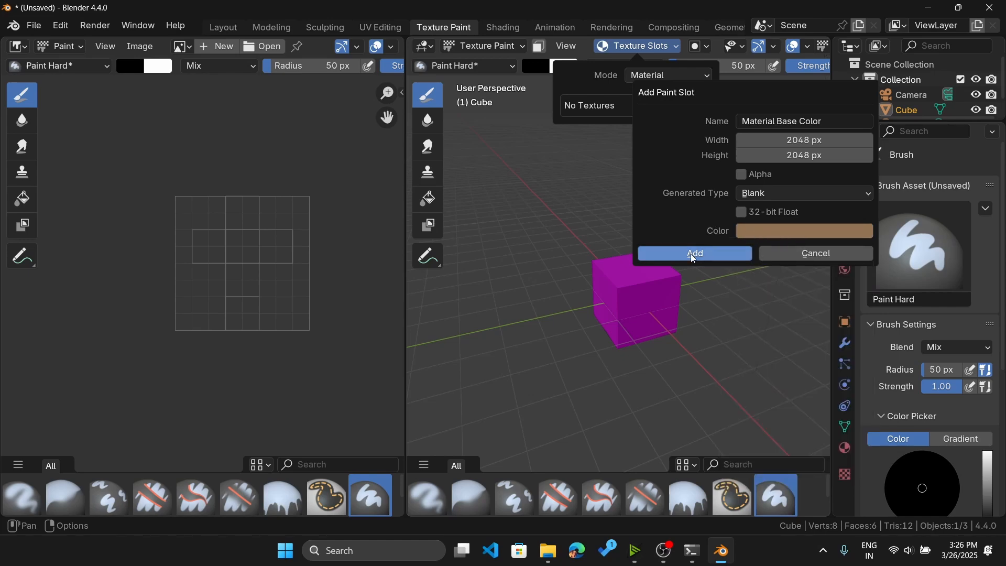
Step: Choose a pale cream fill color for the new texture and add the paint slot
left_click(825, 231)
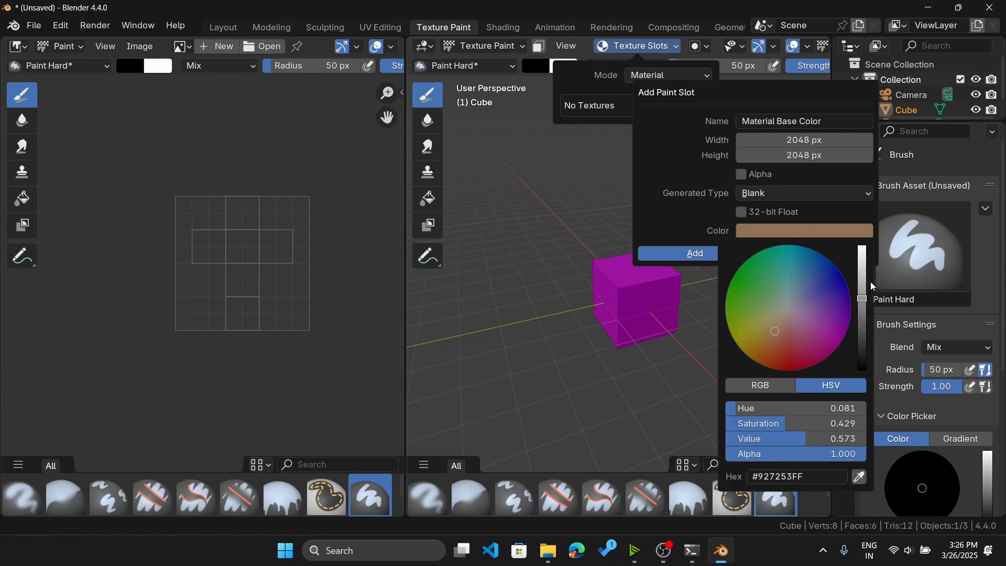
left_click_drag(866, 284, 863, 244)
left_click(784, 314)
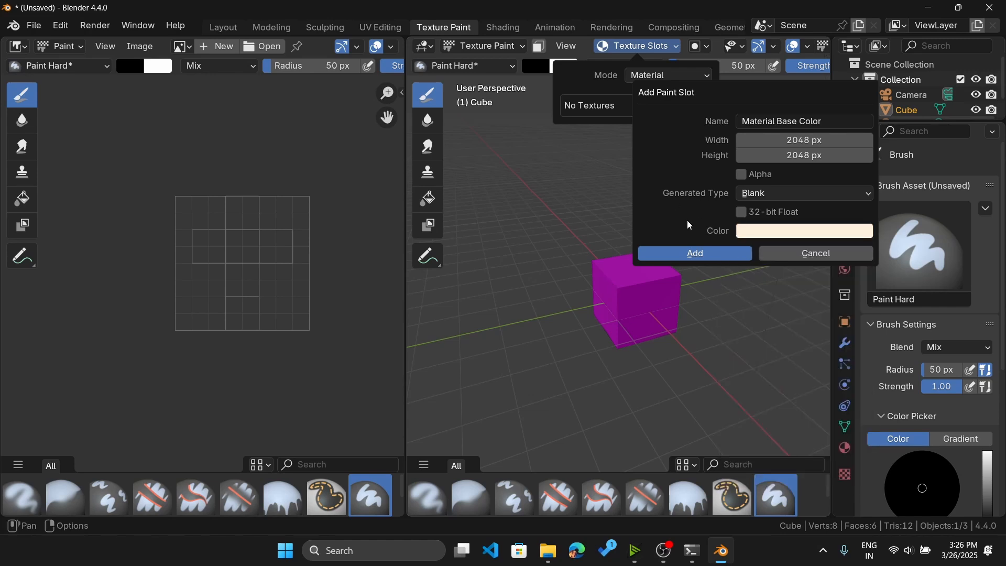
left_click(696, 253)
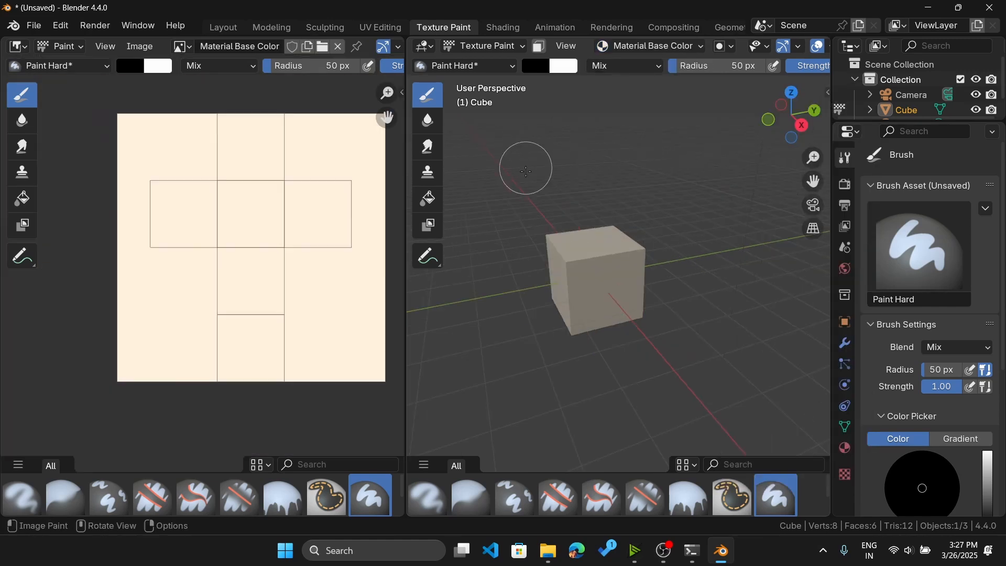
Step: Paint black strokes over the cube's top and upper side areas, and a light green patch low on its front face
mouse_move(589, 277)
left_mouse_down()
mouse_move(588, 249)
mouse_move(589, 264)
mouse_move(613, 269)
mouse_move(548, 252)
mouse_move(610, 255)
left_mouse_up()
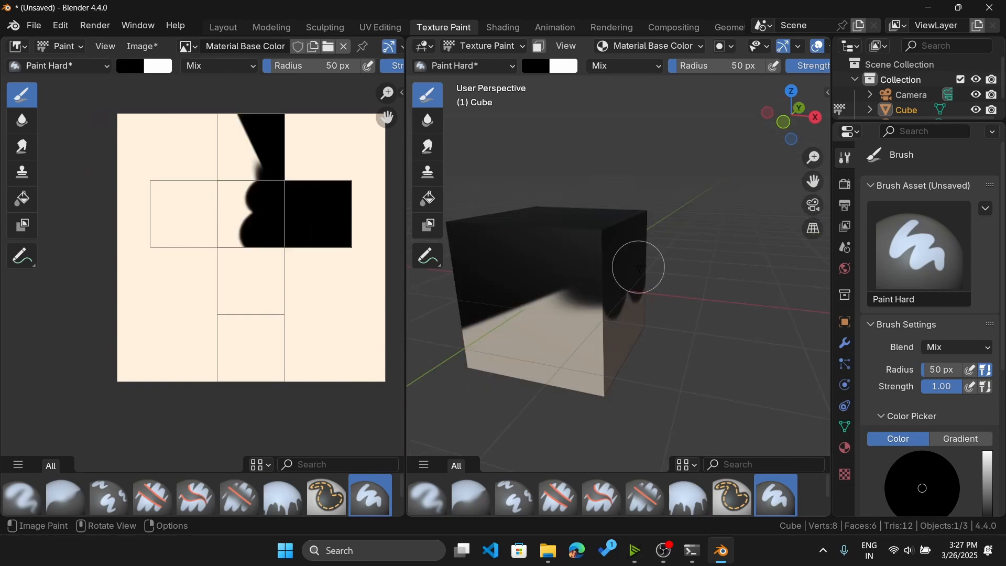
scroll(949, 410, "down", 1)
scroll(926, 470, "down", 1)
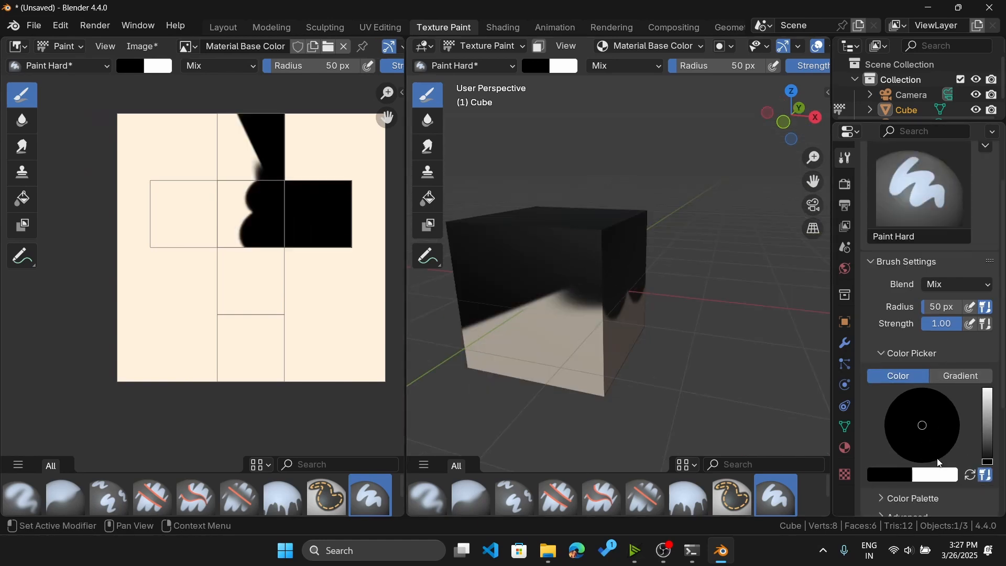
left_click_drag(986, 448, 988, 390)
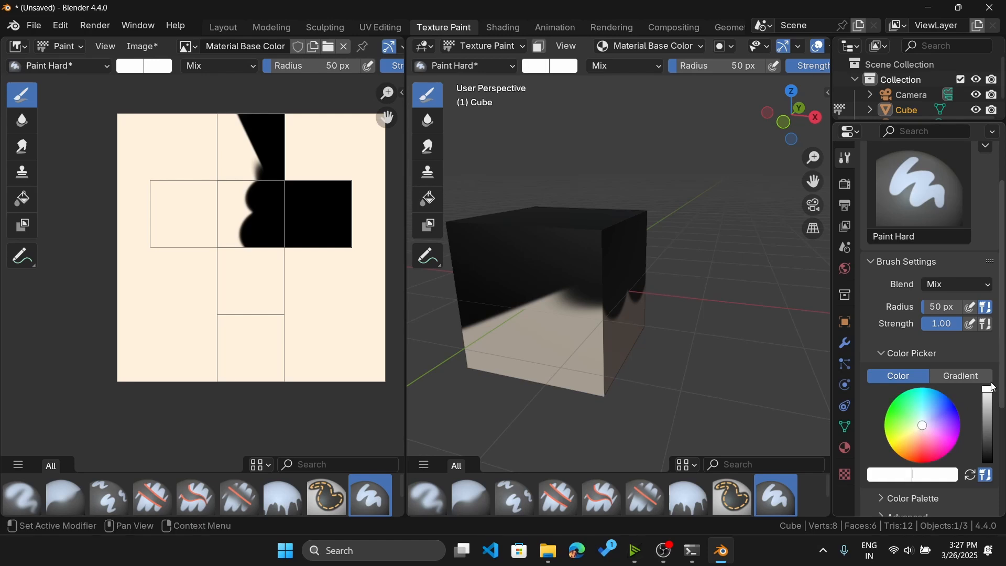
mouse_move(926, 434)
left_mouse_down()
mouse_move(938, 443)
mouse_move(914, 416)
left_mouse_up()
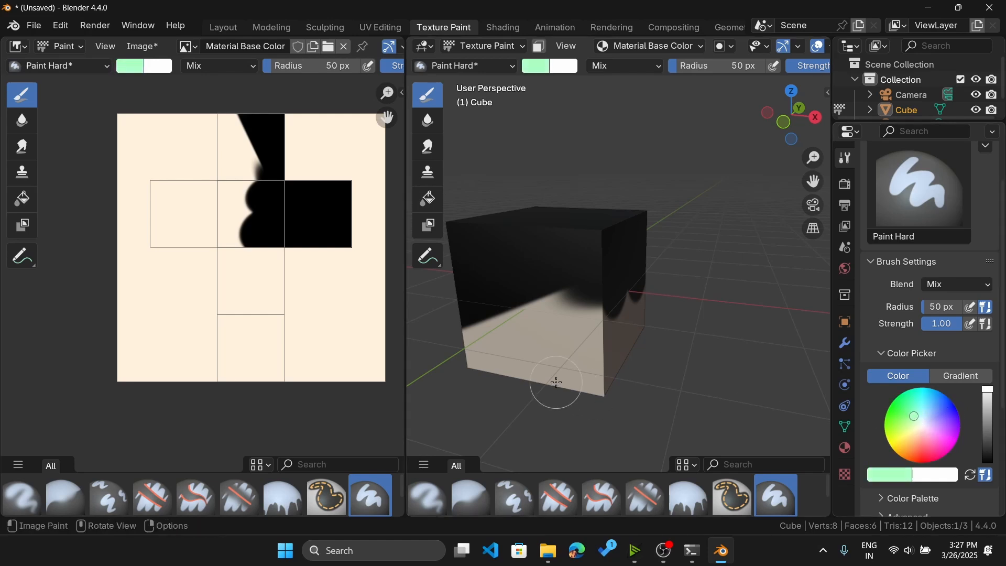
left_click_drag(550, 364, 589, 361)
Step: Change the brush color to light blue and paint a patch over the green area on the front face
left_click_drag(987, 390, 995, 465)
mouse_move(934, 423)
left_mouse_down()
mouse_move(923, 428)
mouse_move(913, 415)
mouse_move(931, 434)
mouse_move(916, 411)
left_mouse_up()
left_click_drag(988, 420, 987, 389)
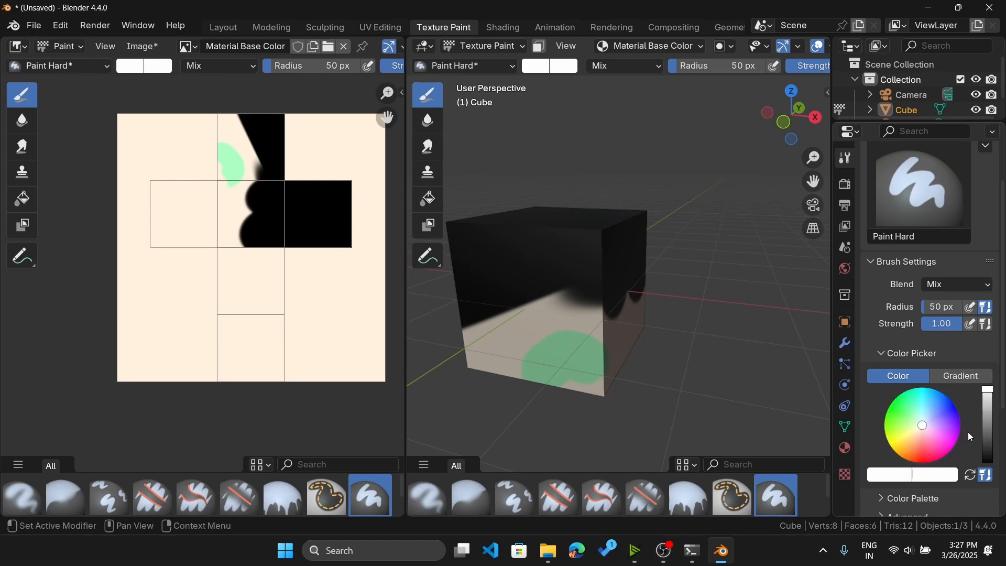
left_click_drag(931, 420, 932, 413)
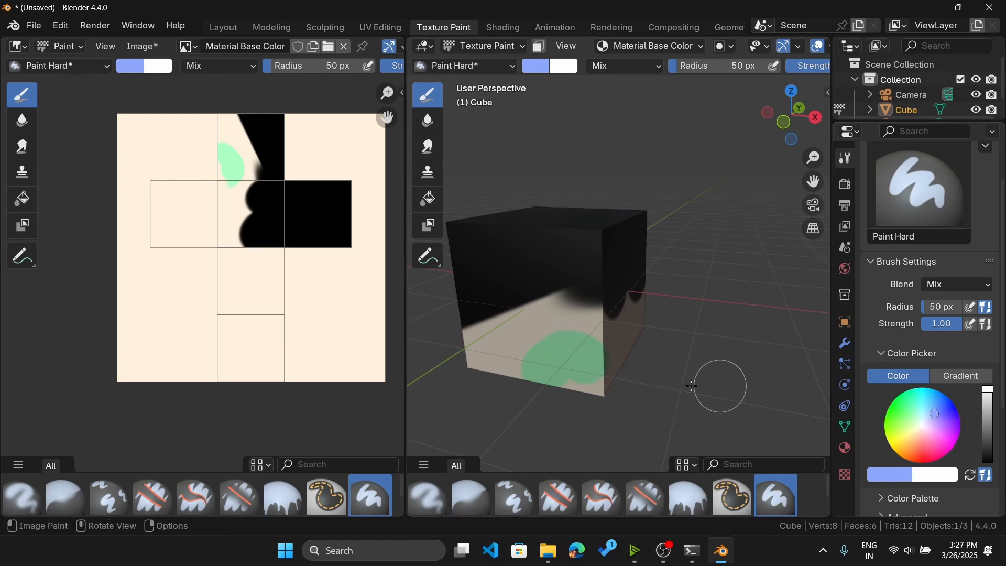
mouse_move(574, 377)
left_mouse_down()
mouse_move(514, 356)
mouse_move(559, 336)
left_mouse_up()
Step: Set the brush radius to 124 px and its strength to 0.32
scroll(908, 261, "down", 2)
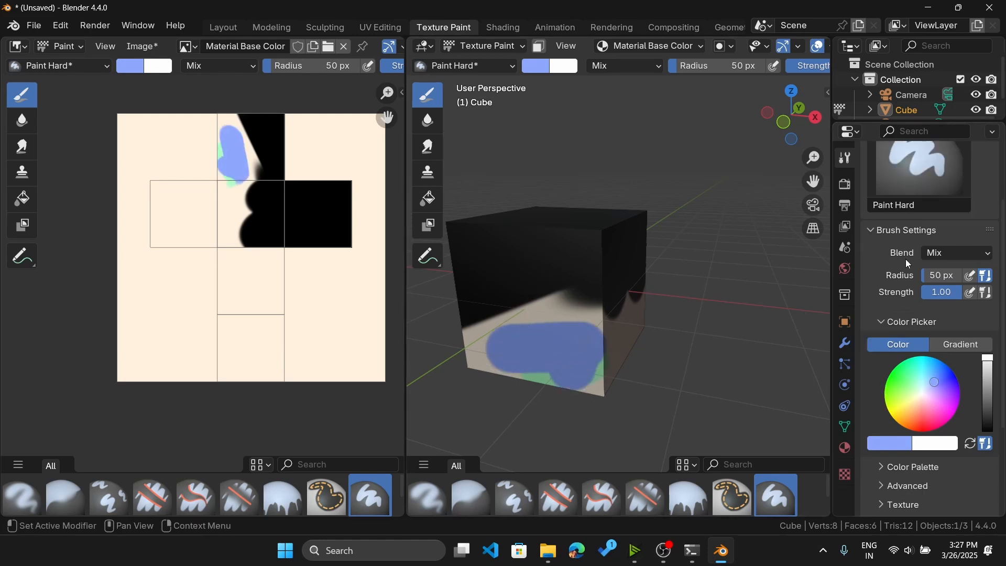
left_click_drag(929, 274, 959, 275)
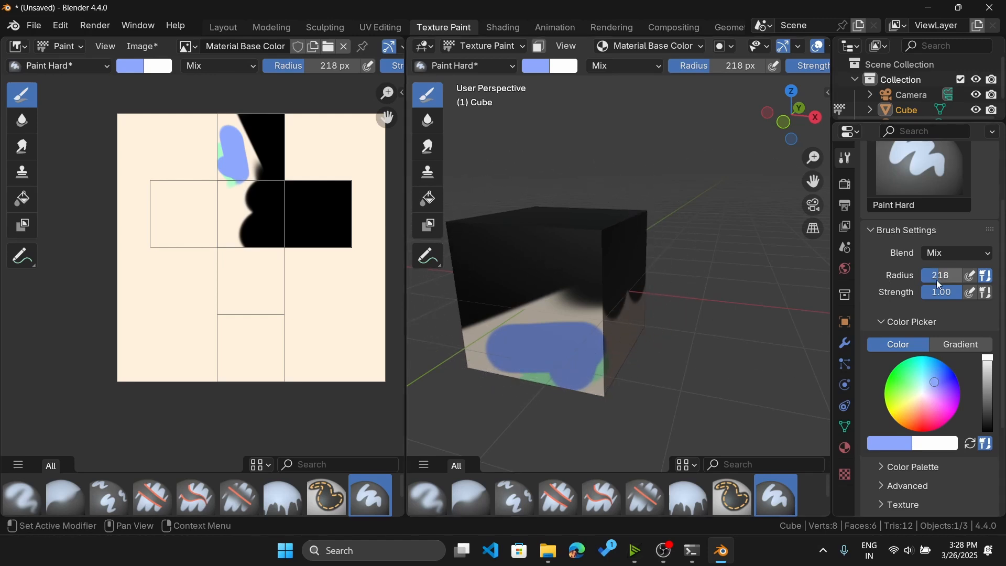
mouse_move(936, 275)
left_mouse_down()
mouse_move(928, 276)
mouse_move(935, 292)
left_mouse_up()
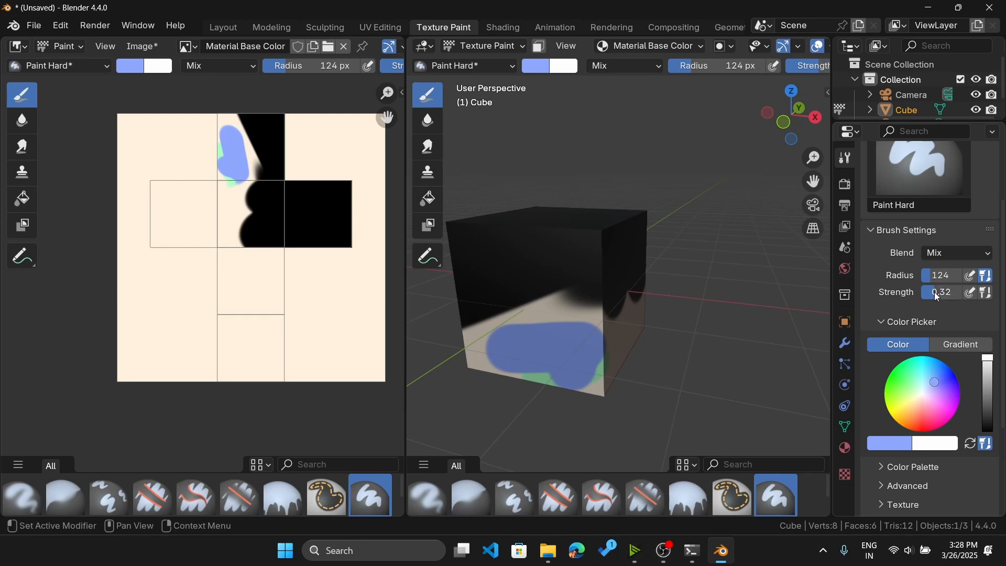
Step: Dab a single faint light blue spot on the front face just above the blue patch
scroll(545, 313, "up", 5)
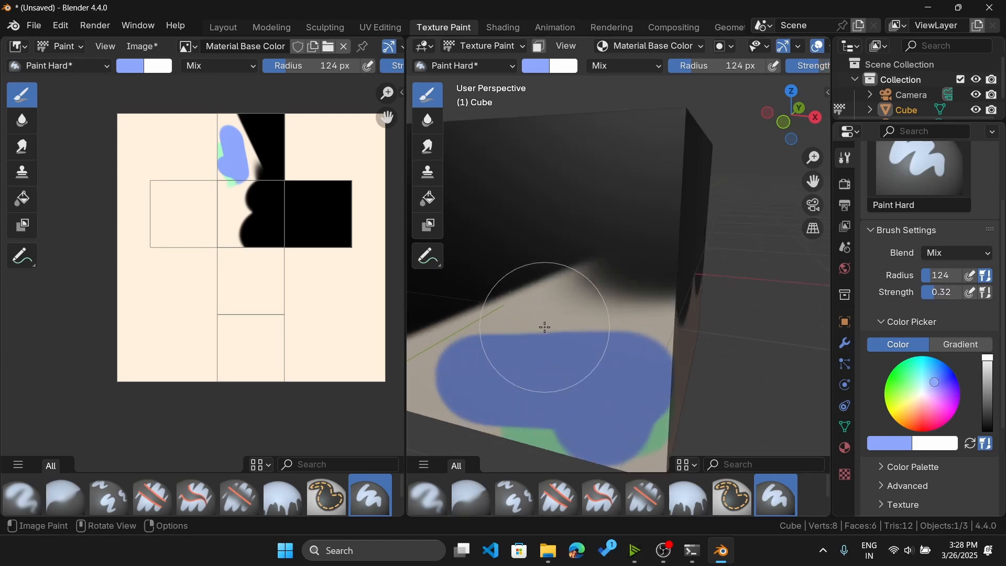
left_click(553, 313)
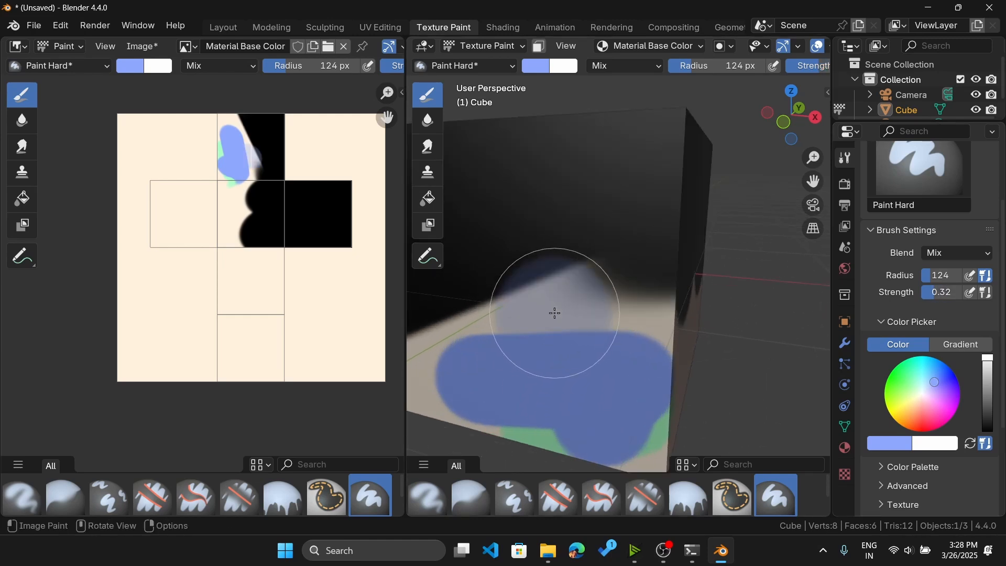
scroll(578, 335, "up", 2)
scroll(578, 335, "down", 4)
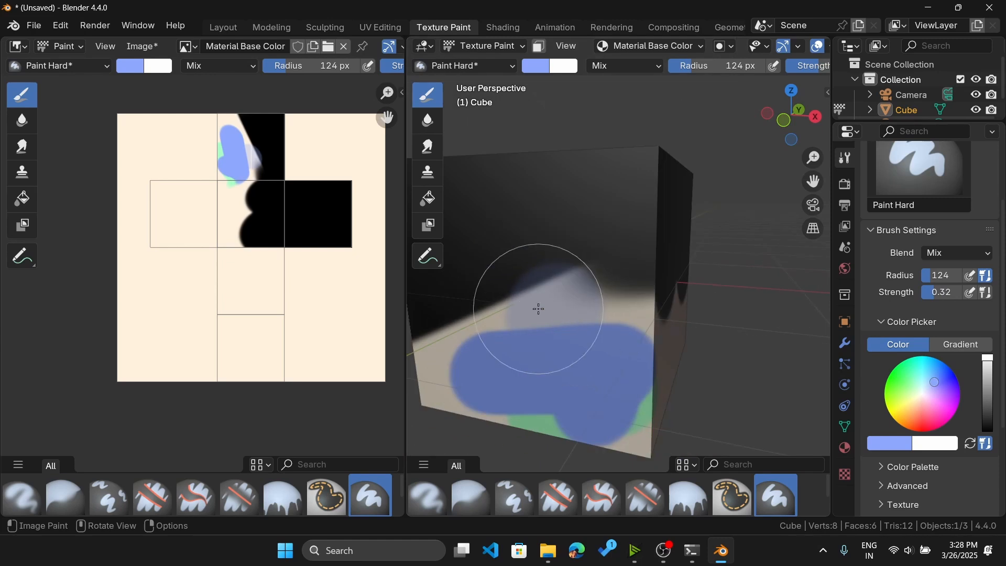
mouse_move(539, 308)
middle_mouse_down()
mouse_move(641, 291)
mouse_move(521, 306)
middle_mouse_up()
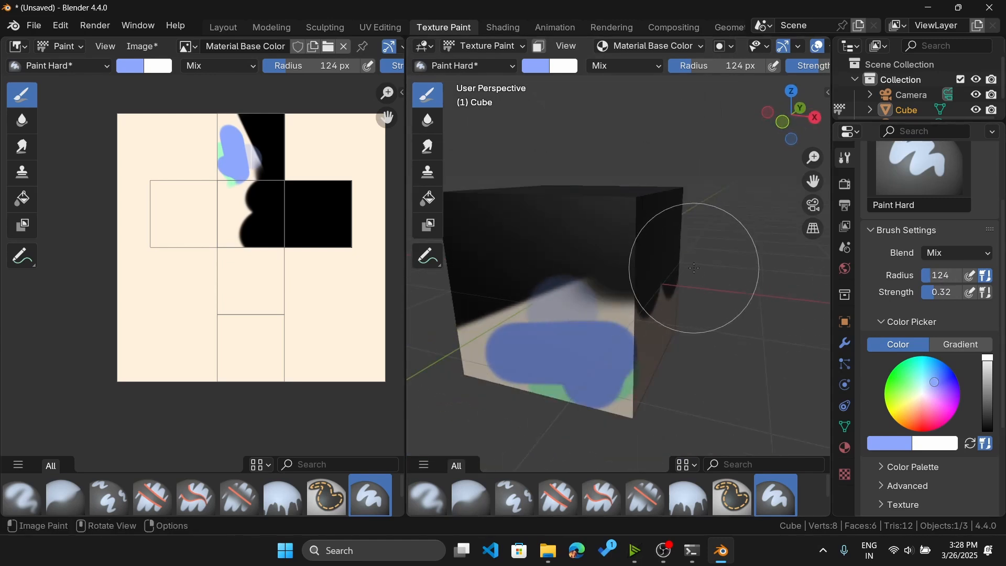
Step: Set the brush strength to 1.000 and paint solid light blue over the faint spot and across the adjacent vertical edge
key("f")
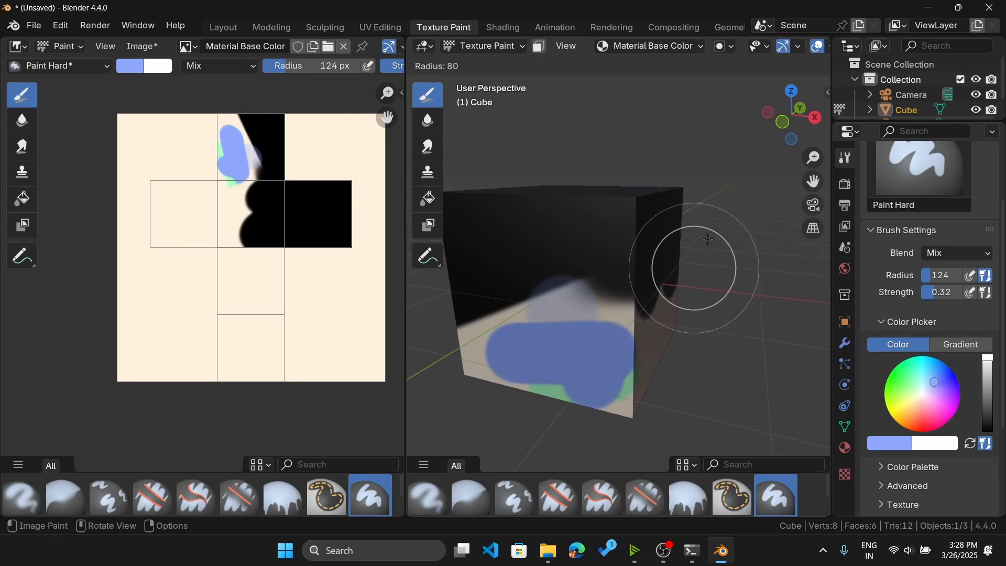
key("Escape")
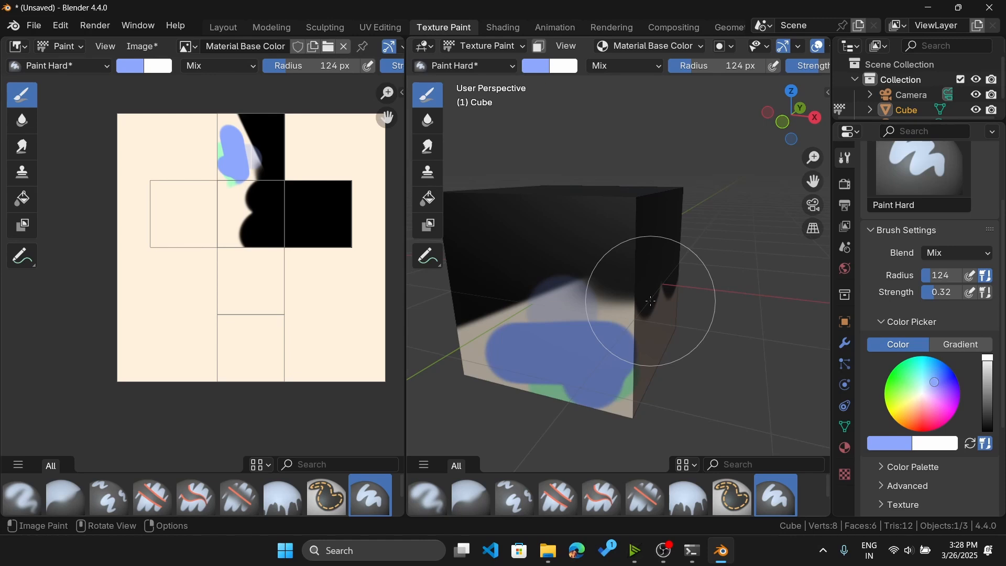
key("shift+f")
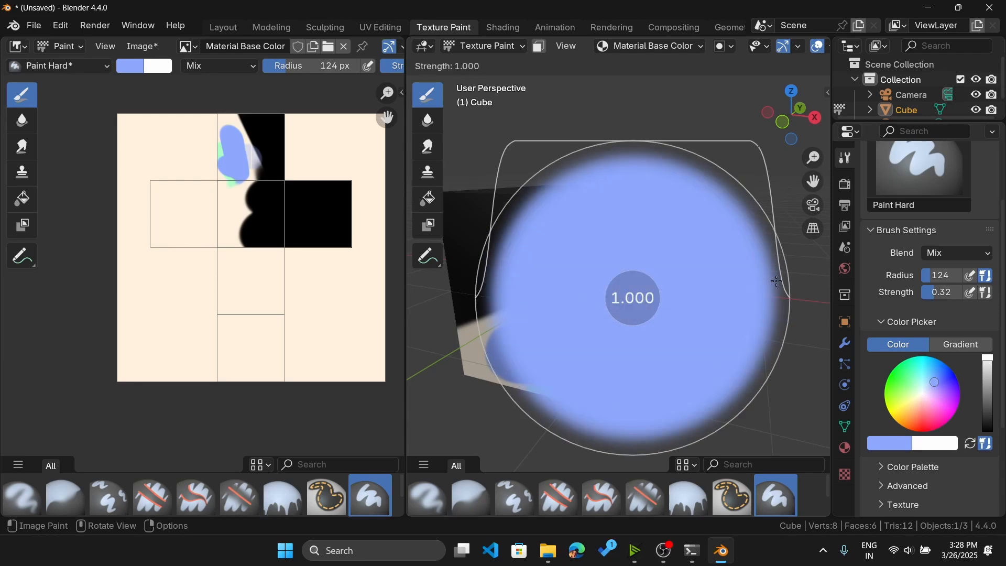
left_click(776, 281)
scroll(608, 328, "up", 3)
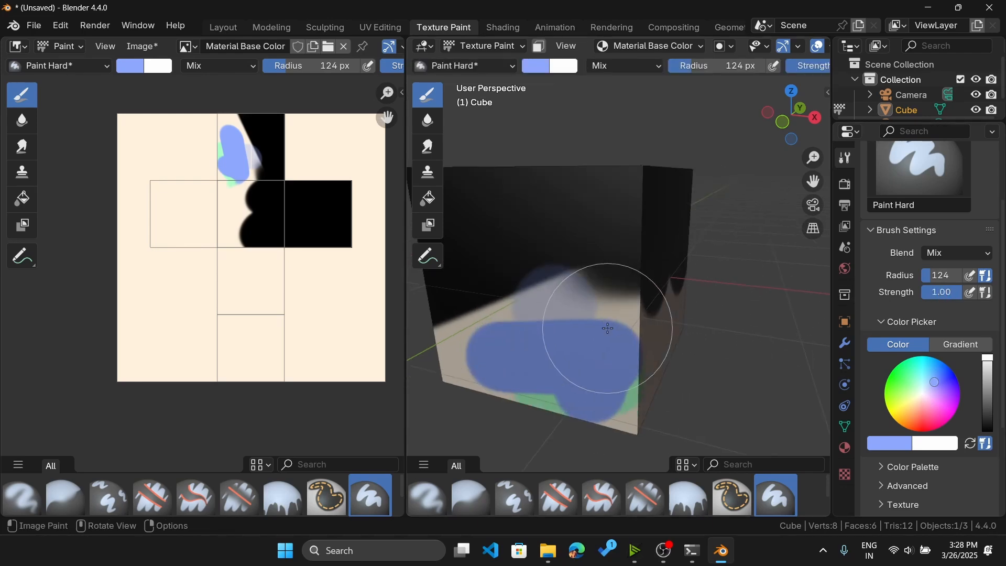
mouse_move(600, 293)
left_mouse_down()
mouse_move(539, 292)
mouse_move(651, 292)
left_mouse_up()
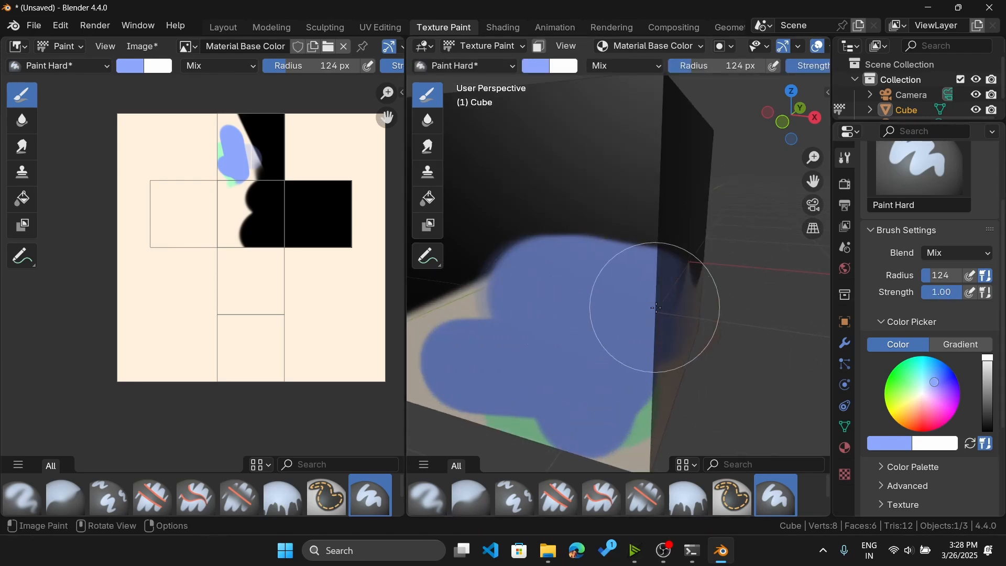
Step: Choose the Fill brush, set its color to bright green, and fill the whole cube
scroll(689, 311, "down", 4)
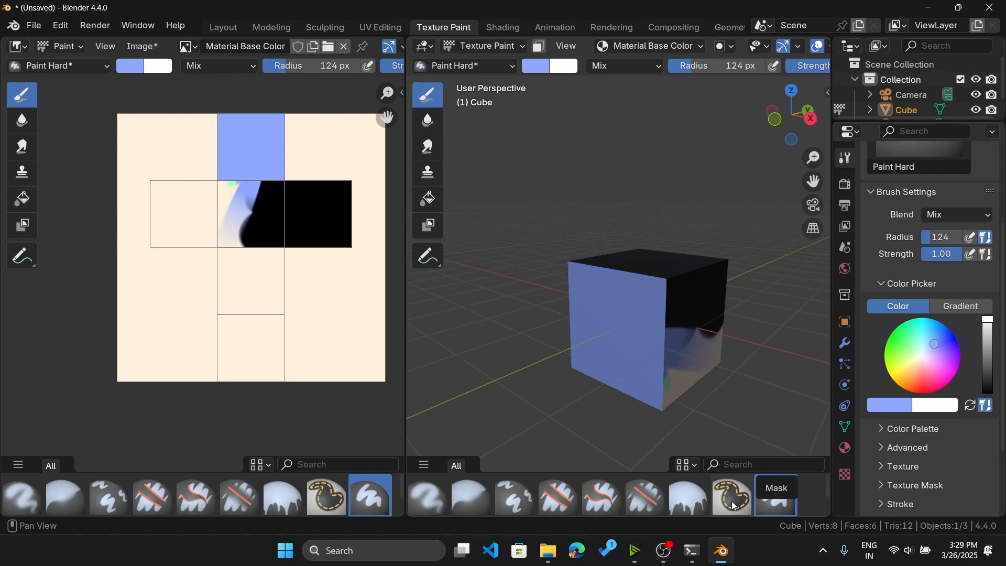
left_click(681, 494)
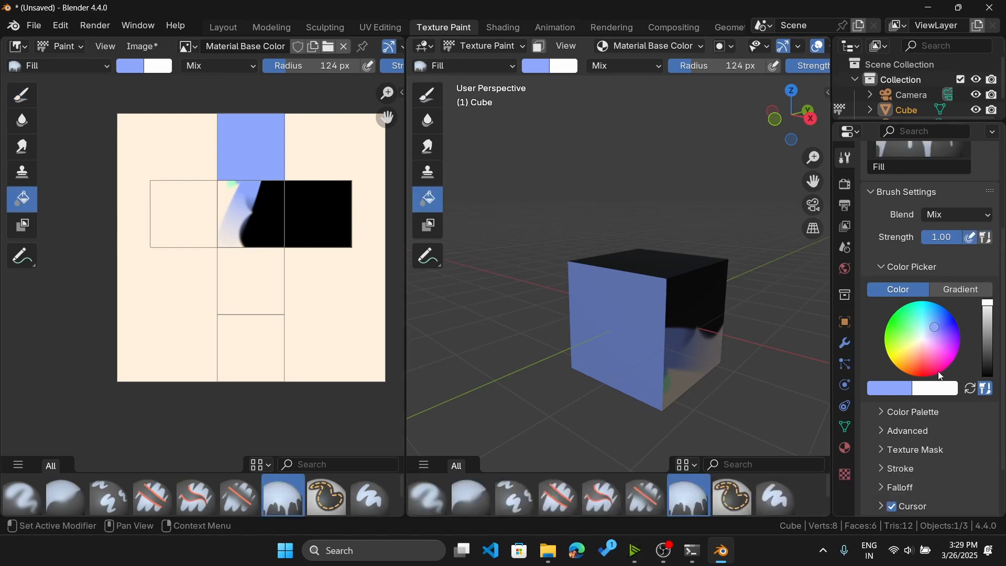
middle_click_drag(597, 374, 676, 339)
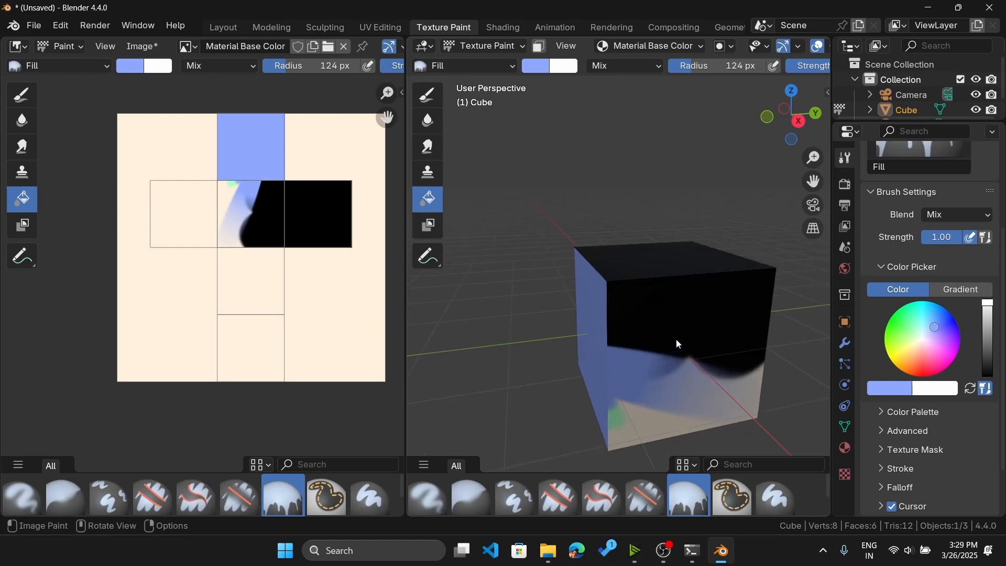
left_click(894, 314)
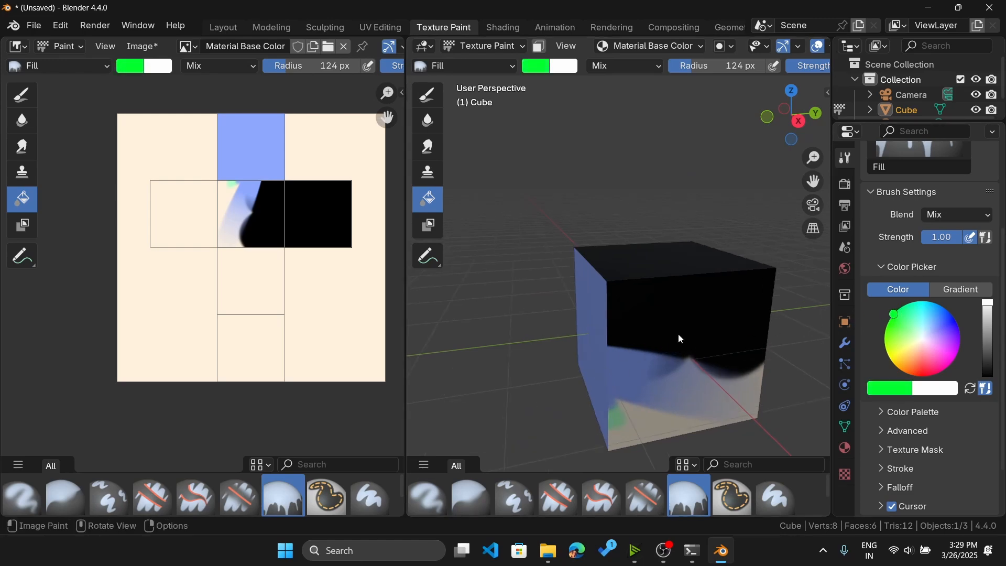
left_click(649, 362)
mouse_move(658, 359)
middle_mouse_down()
mouse_move(636, 352)
mouse_move(730, 316)
mouse_move(455, 259)
mouse_move(812, 288)
mouse_move(690, 322)
middle_mouse_up()
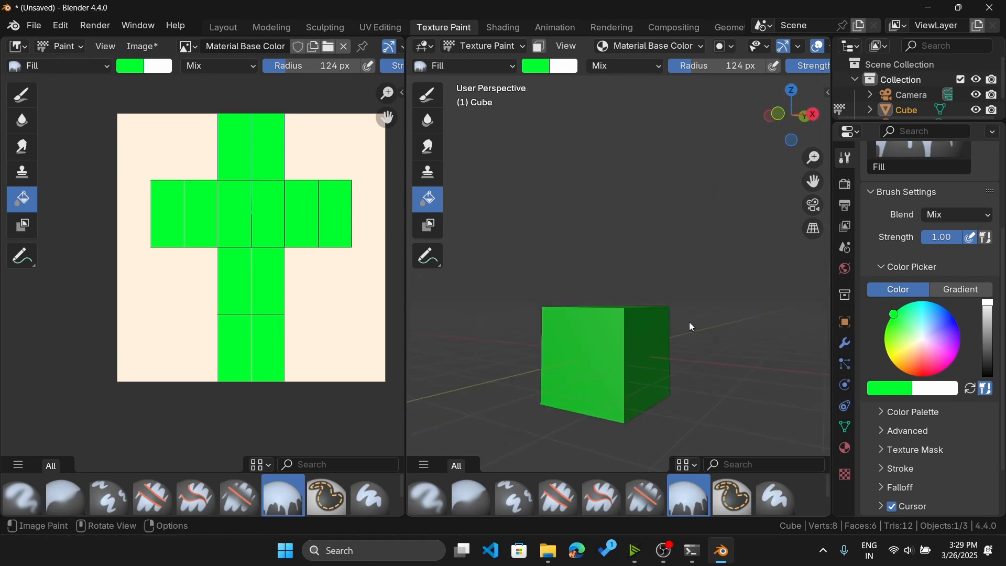
scroll(641, 345, "up", 5)
middle_click_drag(641, 345, 537, 342)
scroll(583, 335, "down", 4)
scroll(622, 343, "up", 3)
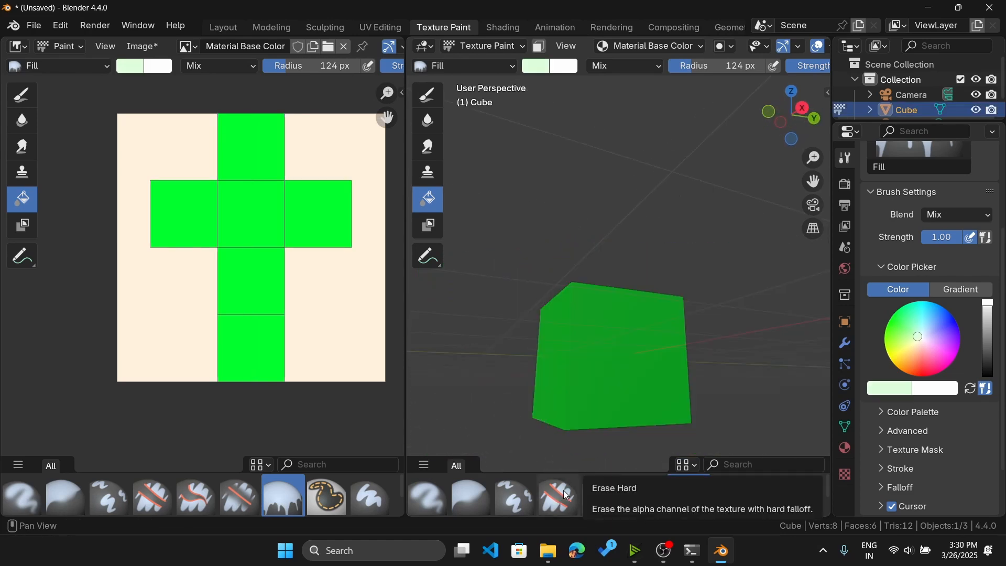
Step: Paint two adjacent cube faces pale green using the Erase Hard brush in Mix blend mode
left_click(562, 496)
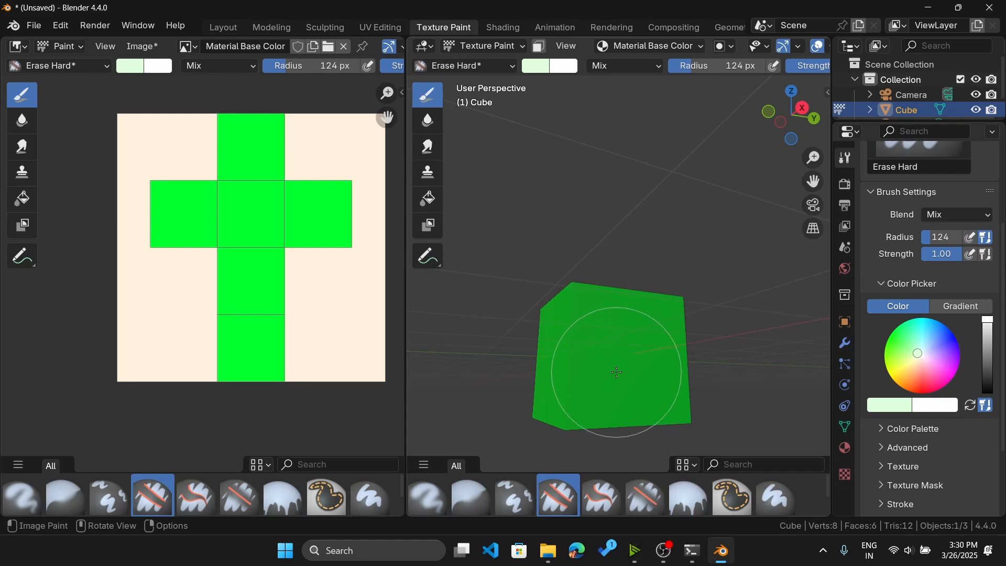
mouse_move(611, 364)
left_mouse_down()
mouse_move(624, 355)
mouse_move(622, 310)
left_mouse_up()
mouse_move(585, 403)
left_mouse_down()
mouse_move(615, 417)
mouse_move(593, 367)
left_mouse_up()
Step: Set the brush blend mode to Erase Alpha and erase a patch across the two pale green faces
scroll(926, 282, "up", 3)
left_click(927, 282)
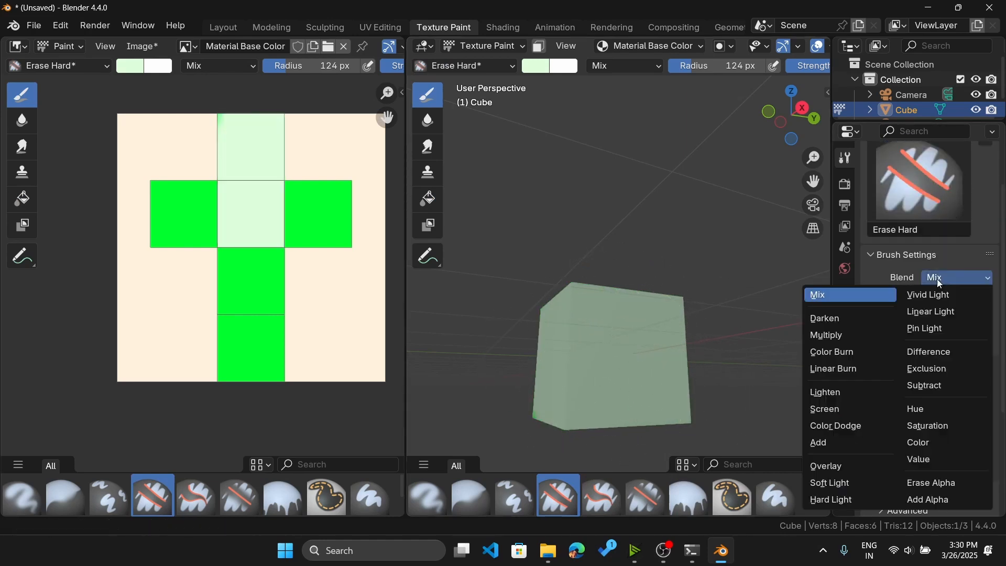
left_click(934, 483)
mouse_move(605, 393)
left_mouse_down()
mouse_move(673, 348)
mouse_move(638, 370)
left_mouse_up()
mouse_move(638, 371)
middle_mouse_down()
mouse_move(412, 407)
mouse_move(631, 411)
mouse_move(662, 398)
middle_mouse_up()
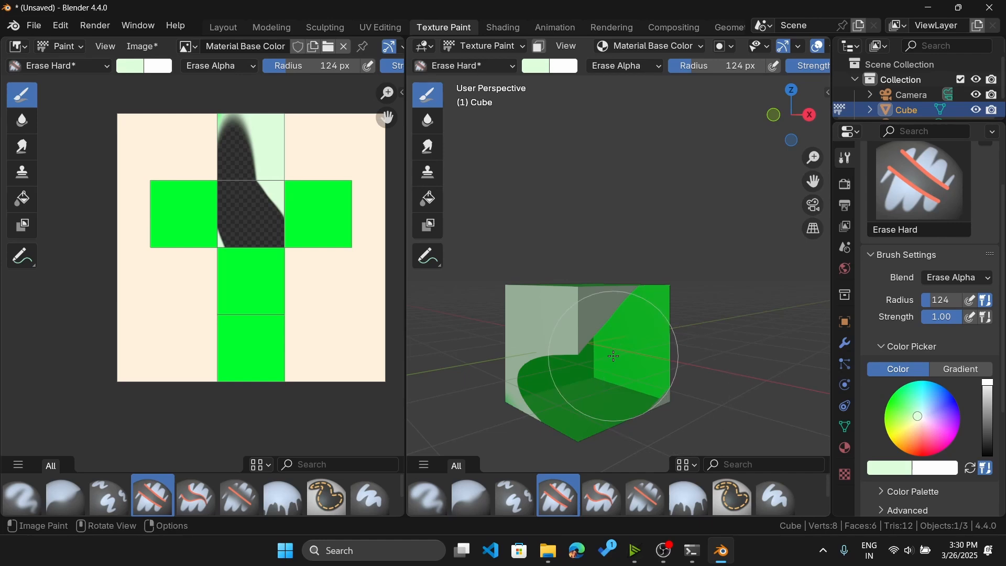
Step: Undo the alpha erasing and set the brush blend mode to Mix
key("ctrl+z")
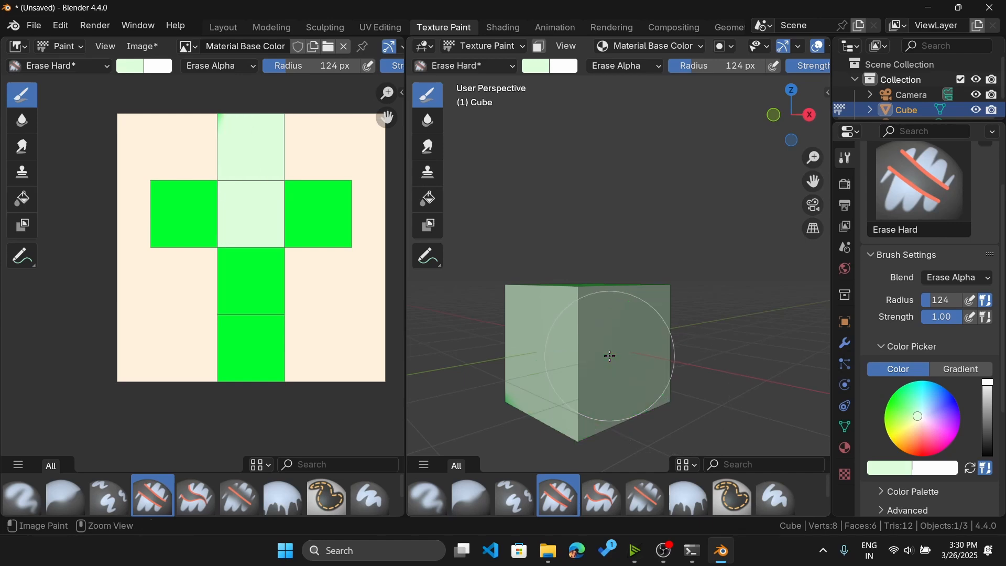
left_click(966, 284)
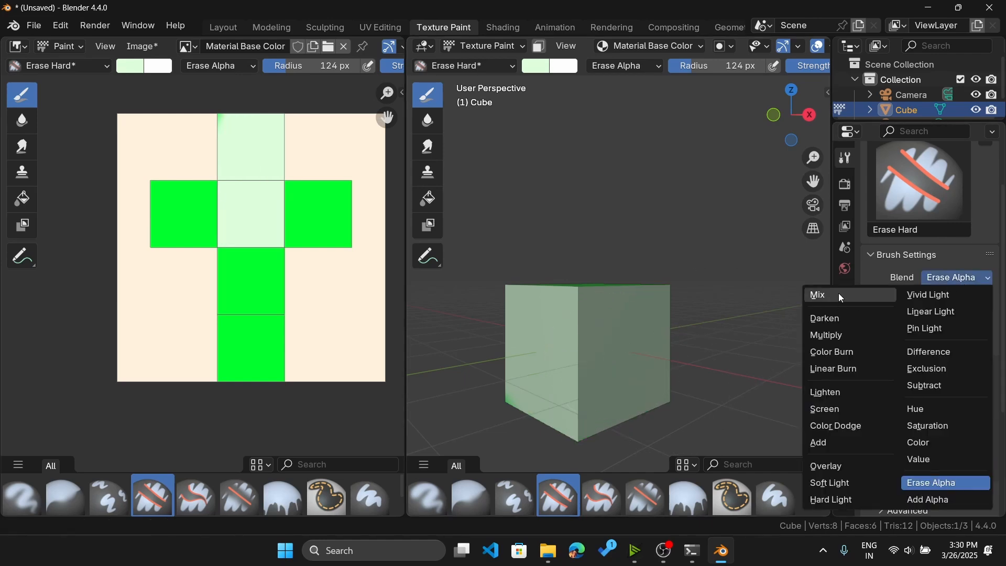
key("Escape")
left_click(952, 282)
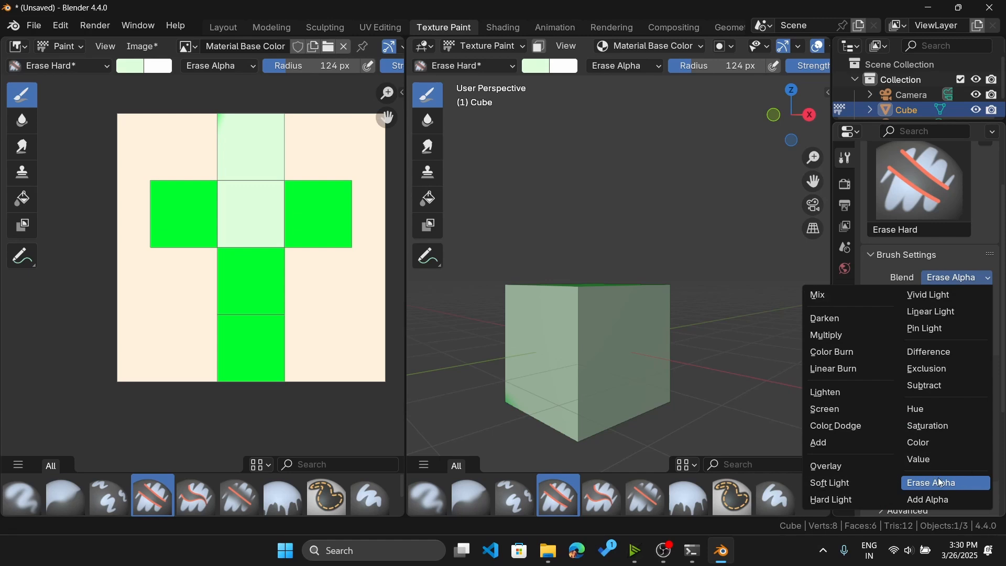
left_click(820, 295)
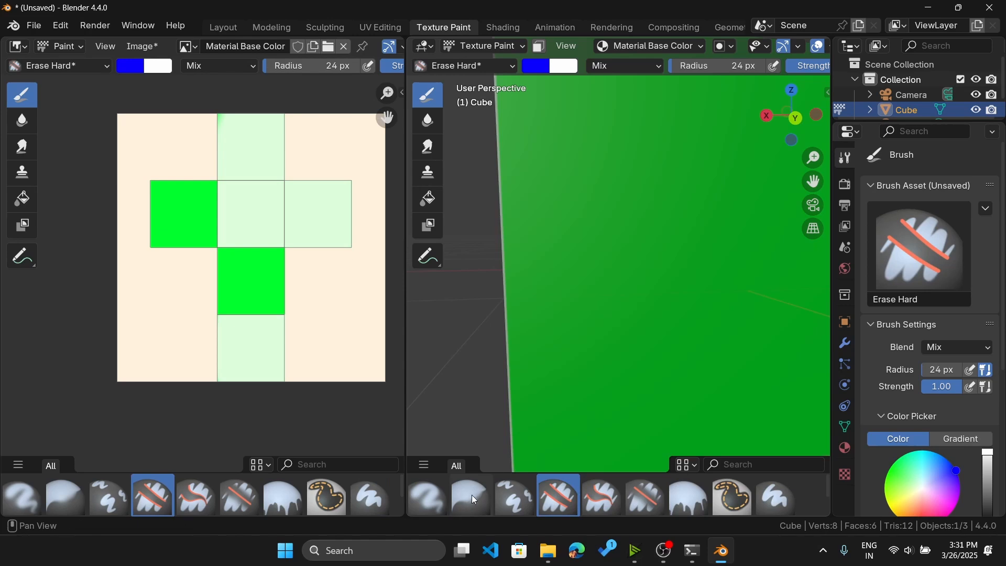
Step: Paint a short diagonal blue stroke on a bright green face with the Paint Hard brush at 24 px radius
left_click(777, 502)
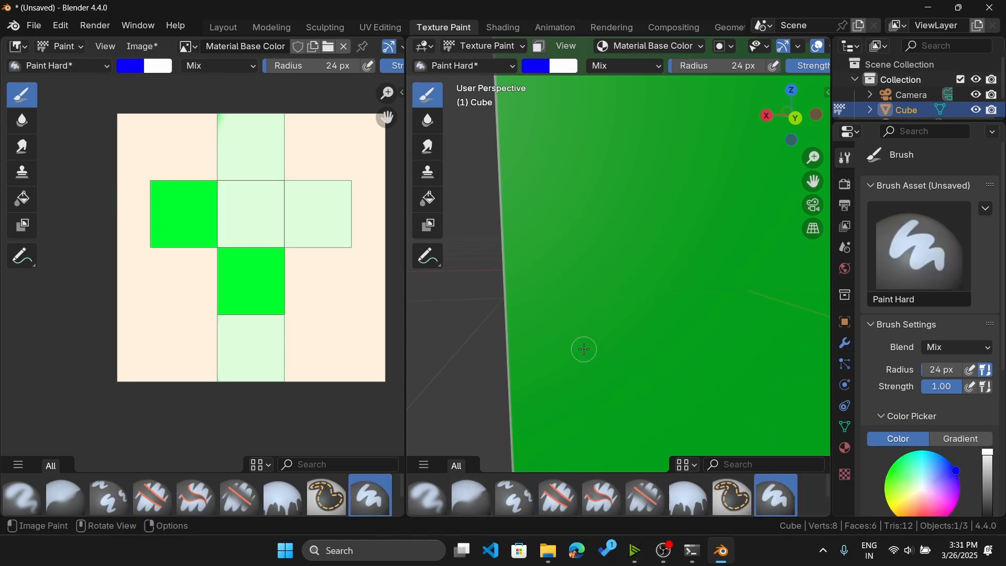
left_click_drag(582, 349, 637, 258)
middle_click_drag(613, 263, 583, 282)
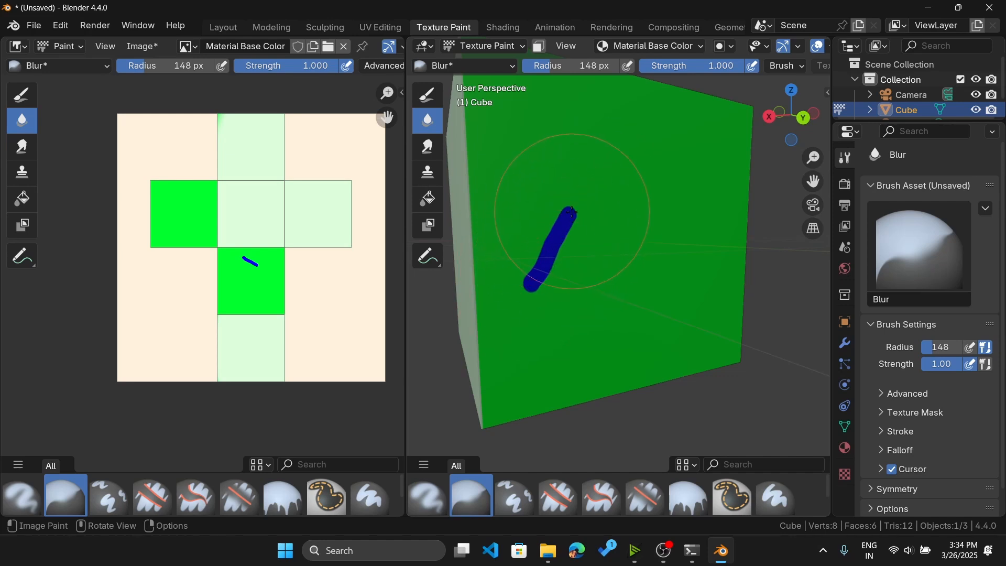
Step: Soften the edges of the diagonal blue stroke with the Blur brush at 148 px radius and strength 1.000
scroll(549, 254, "up", 2)
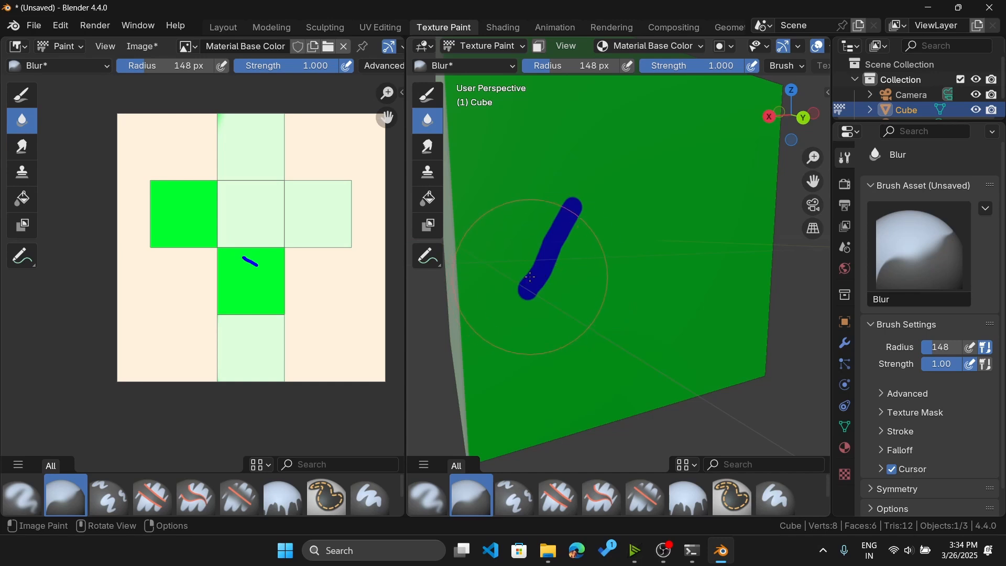
left_click_drag(577, 210, 541, 246)
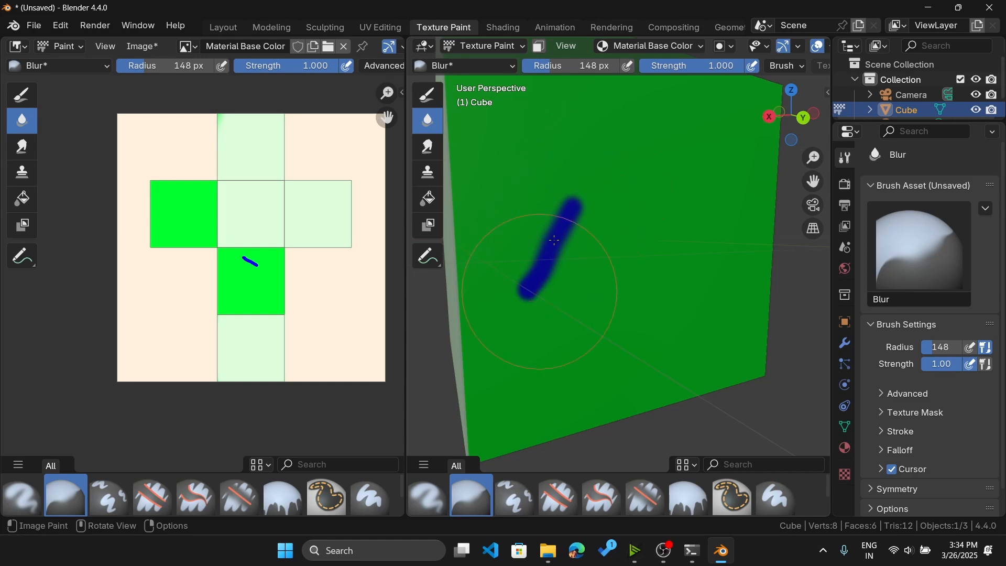
scroll(574, 219, "down", 2)
middle_click_drag(577, 218, 554, 220)
scroll(554, 219, "up", 3)
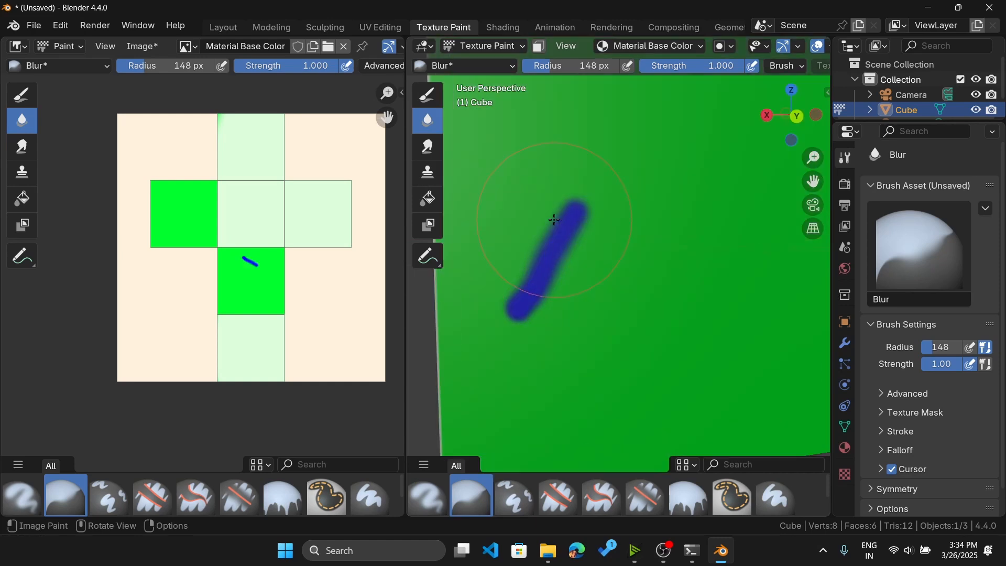
scroll(560, 215, "up", 1)
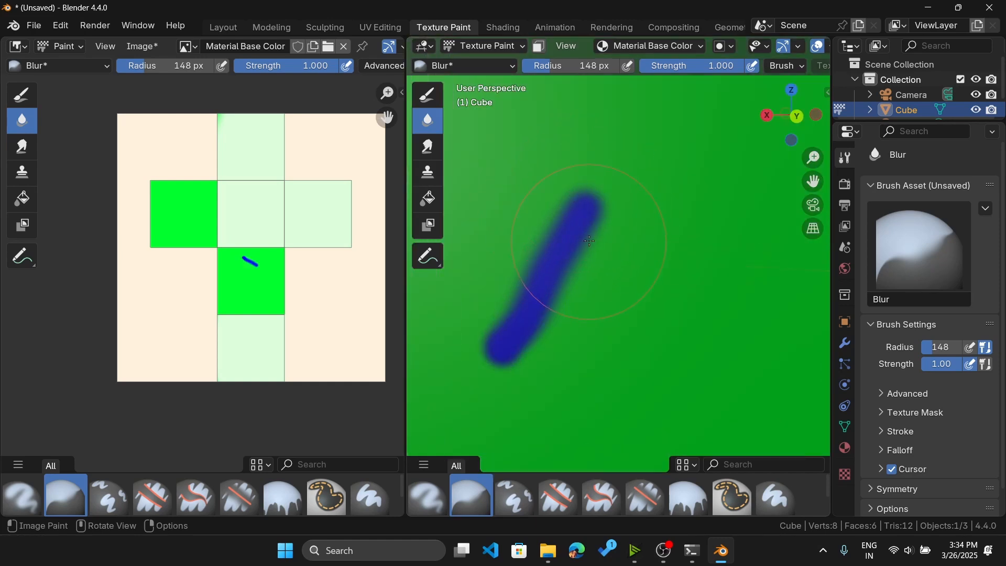
scroll(493, 338, "down", 2)
mouse_move(493, 338)
middle_mouse_down()
mouse_move(521, 250)
mouse_move(511, 287)
middle_mouse_up()
scroll(511, 288, "up", 3)
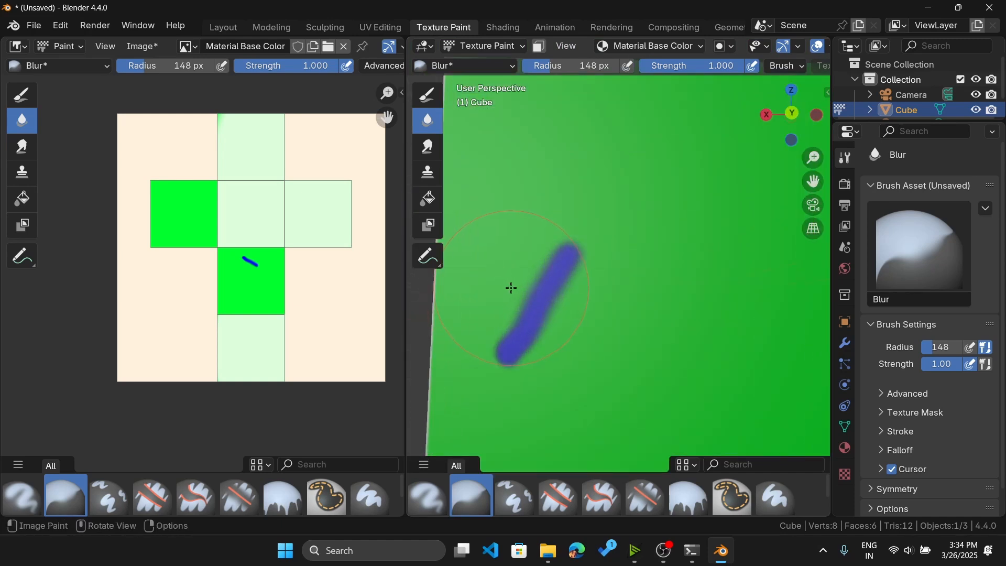
scroll(525, 286, "up", 4)
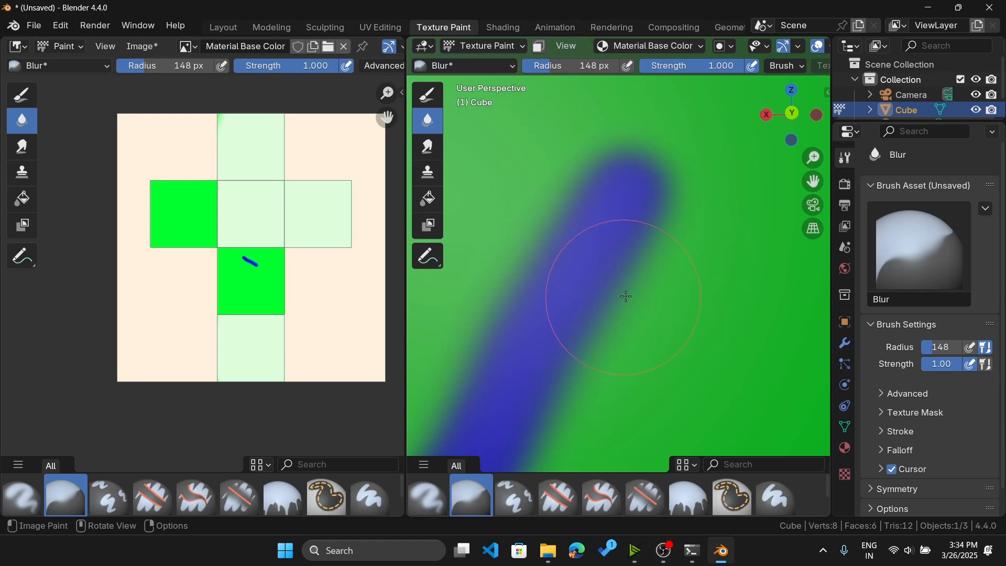
scroll(603, 283, "down", 4)
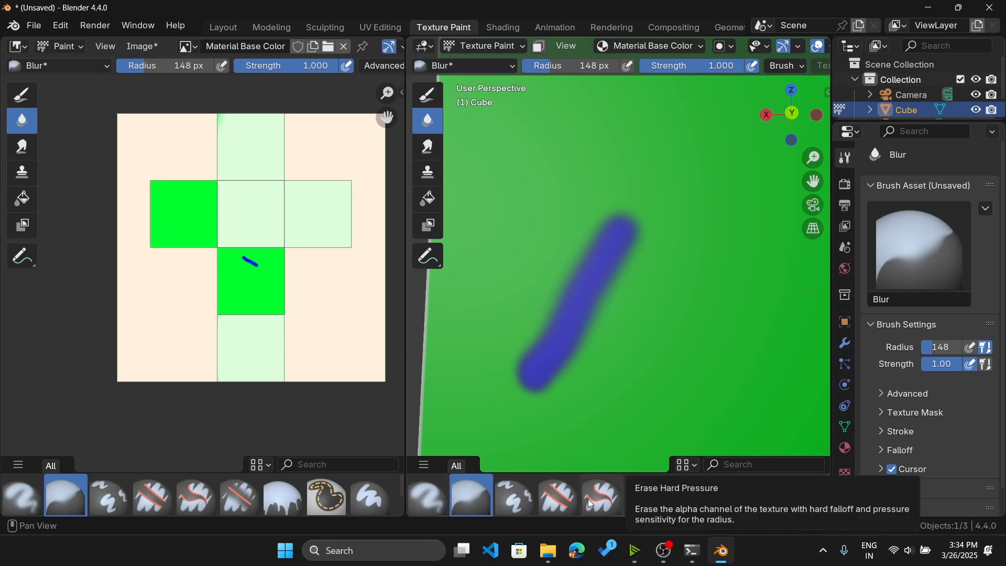
Step: Smear the round blue spot into a swirl on the green face with the Smear brush at 55 px radius
scroll(608, 502, "down", 2)
scroll(608, 506, "up", 2)
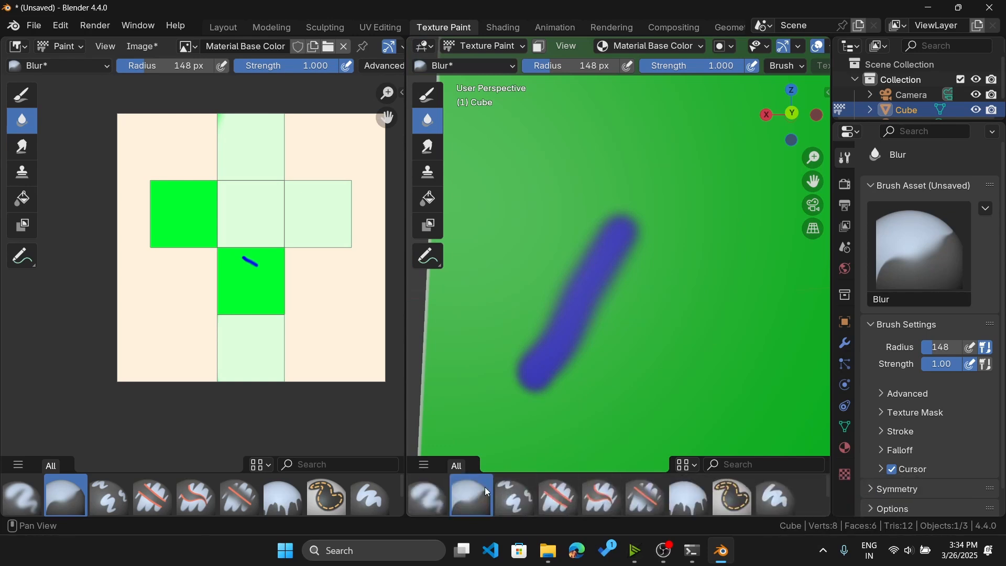
scroll(485, 487, "down", 2)
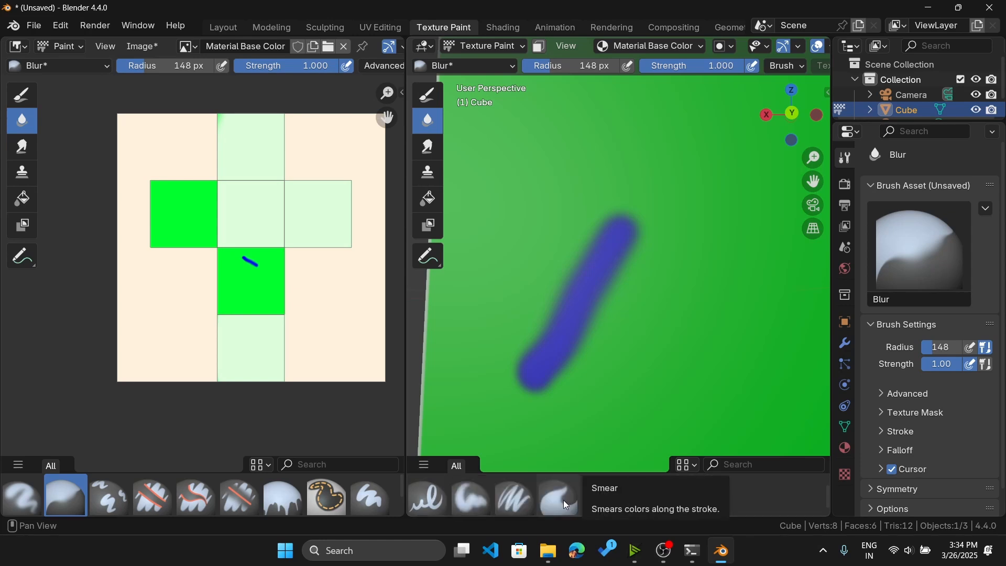
left_click(562, 500)
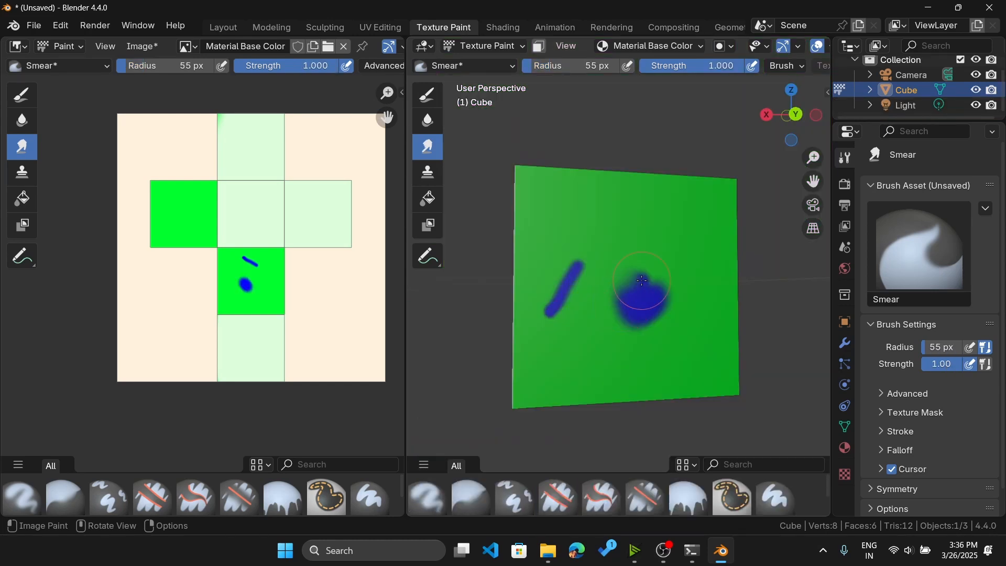
mouse_move(621, 286)
left_mouse_down()
mouse_move(642, 301)
mouse_move(616, 279)
mouse_move(644, 258)
left_mouse_up()
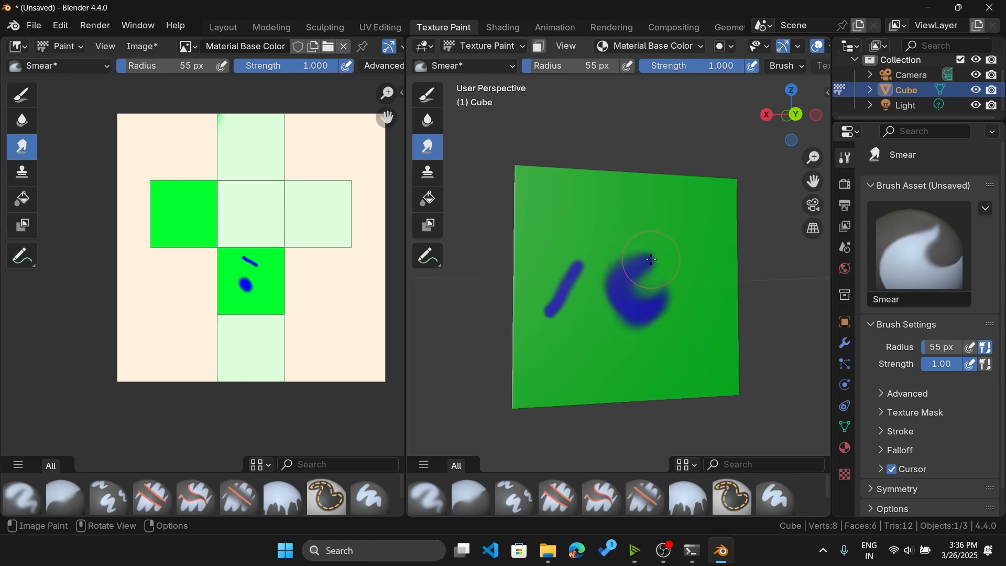
mouse_move(652, 260)
left_mouse_down()
mouse_move(655, 293)
mouse_move(619, 293)
mouse_move(645, 246)
mouse_move(615, 266)
mouse_move(668, 278)
mouse_move(623, 309)
mouse_move(605, 210)
mouse_move(645, 201)
mouse_move(663, 213)
left_mouse_up()
middle_click_drag(663, 212, 529, 170)
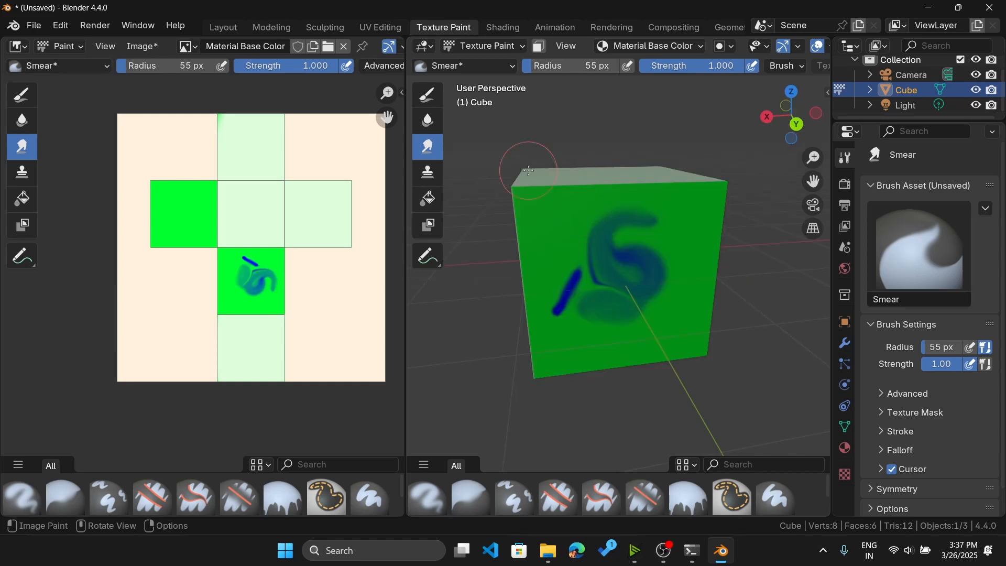
middle_click_drag(582, 201, 568, 221)
scroll(568, 221, "up", 2)
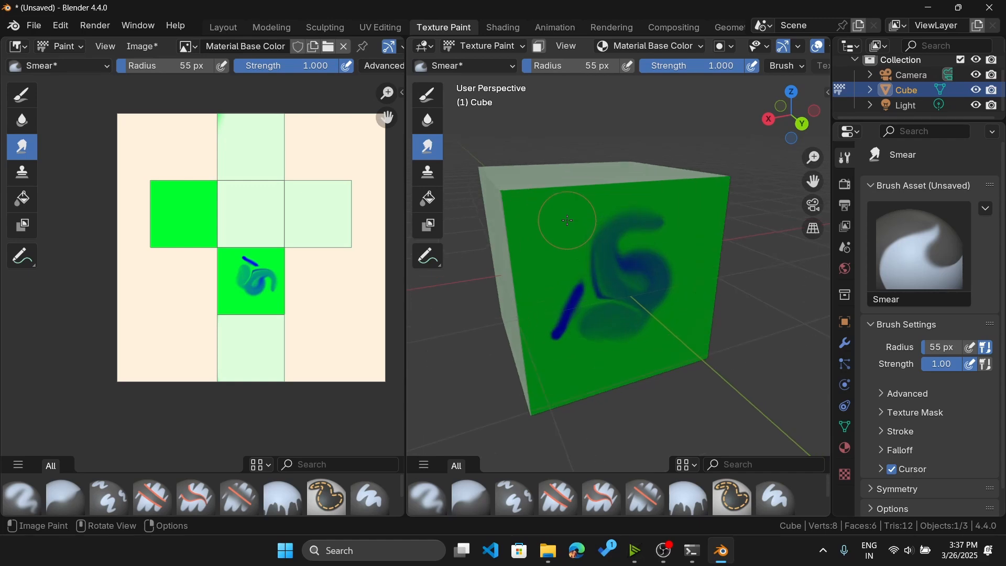
Step: Enter Edit Mode and select three adjacent faces: the painted green face, the pale side face and the top face
key("Tab")
scroll(578, 227, "up", 2)
scroll(578, 228, "down", 3)
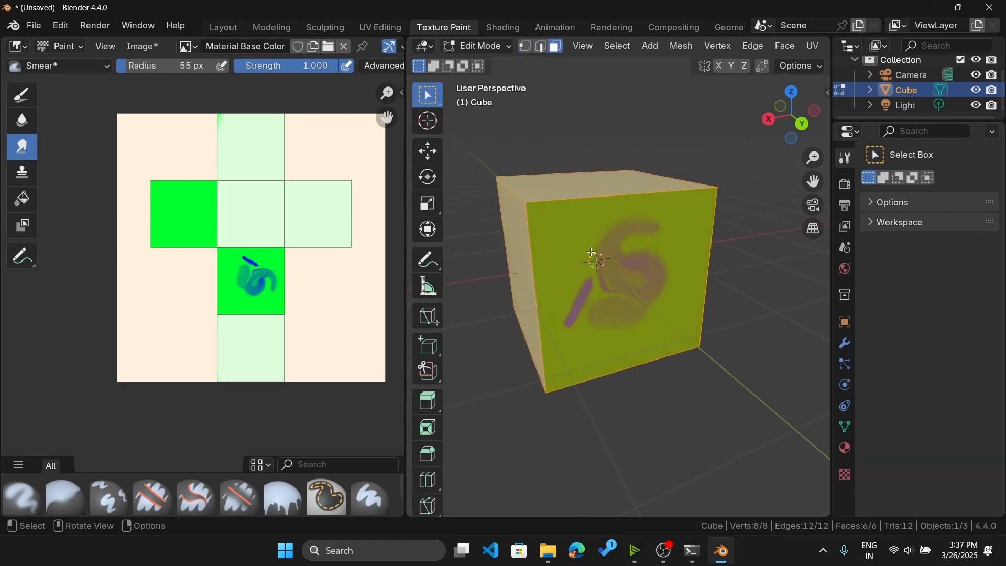
left_click(584, 252)
mouse_move(585, 252)
middle_mouse_down()
mouse_move(568, 277)
mouse_move(622, 219)
middle_mouse_up()
left_click(566, 281, "shift")
left_click(621, 219, "shift")
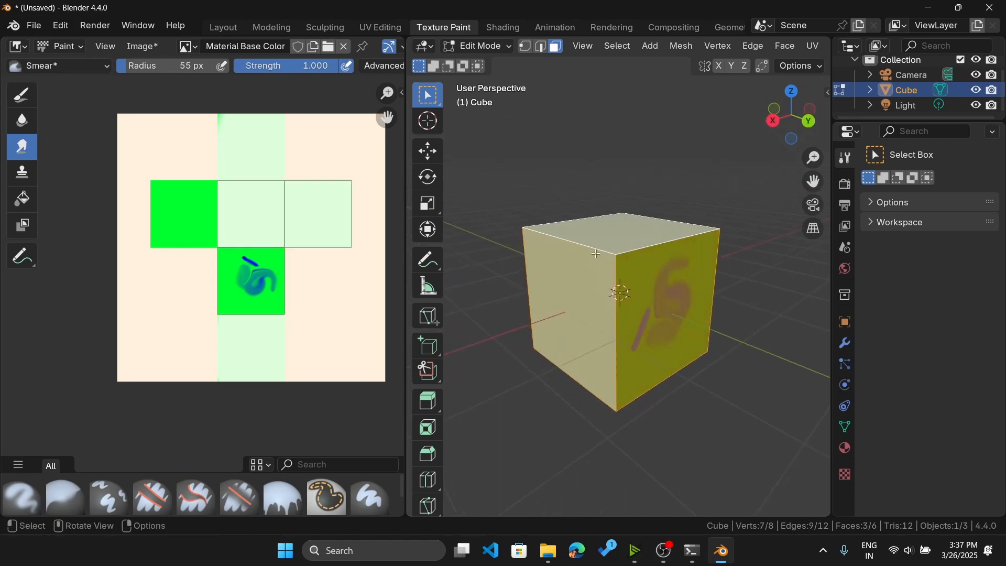
Step: Leave Edit Mode and return the cube to Texture Paint mode
mouse_move(616, 214)
middle_mouse_down()
mouse_move(601, 299)
mouse_move(556, 319)
mouse_move(534, 366)
mouse_move(742, 341)
mouse_move(615, 309)
mouse_move(592, 330)
middle_mouse_up()
middle_click_drag(628, 283, 577, 262)
key("Tab")
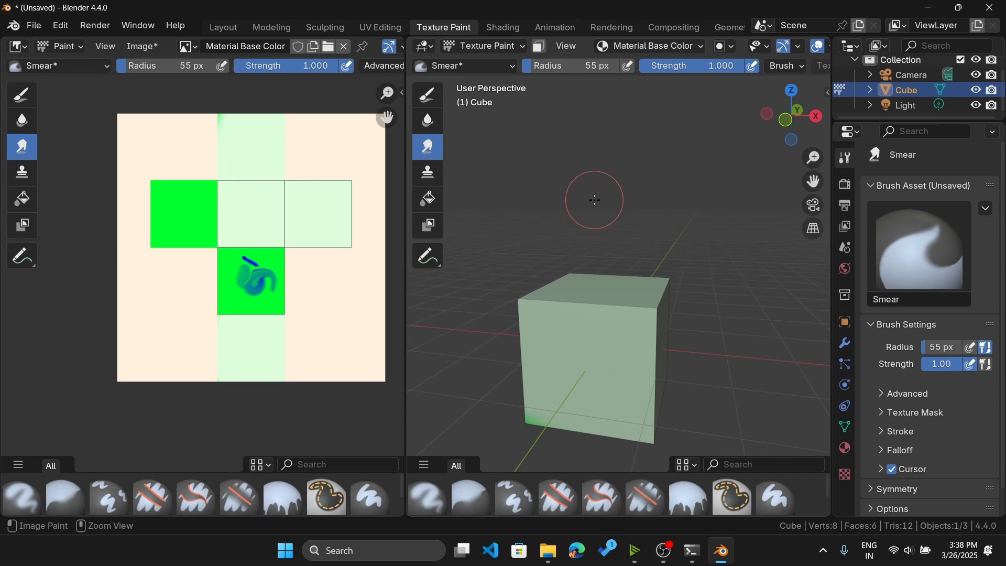
key("ctrl+Tab")
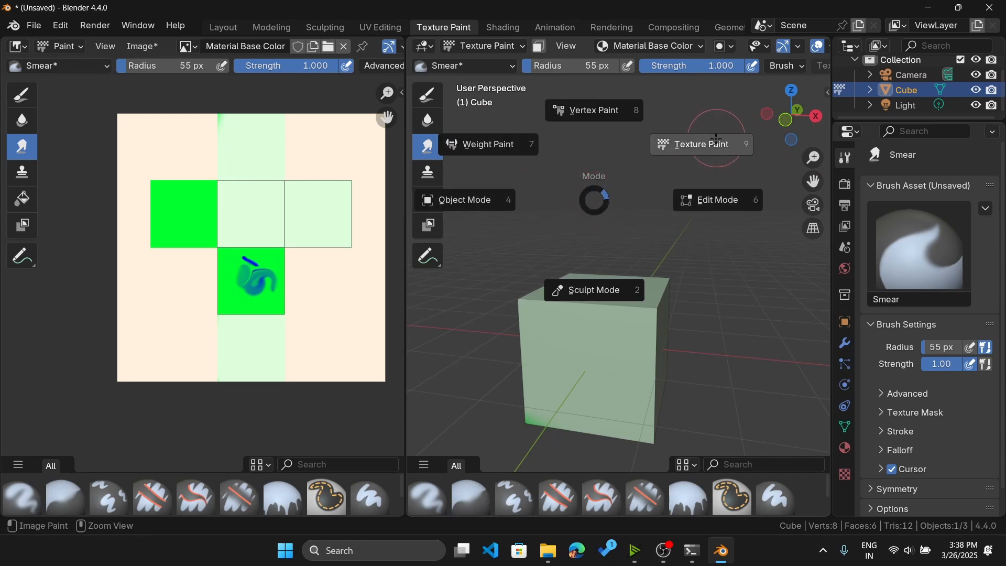
left_click(699, 144)
Step: Smear the diagonal blue stroke on the green face toward the swirl and choose the Paint Hard brush
scroll(658, 315, "up", 1)
middle_click_drag(657, 324, 533, 314)
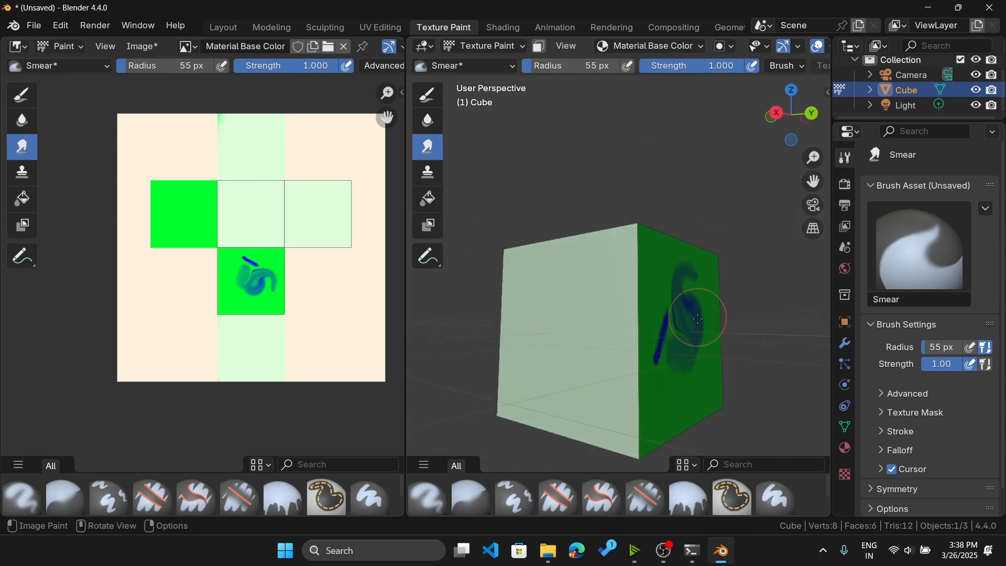
middle_click_drag(698, 318, 648, 320)
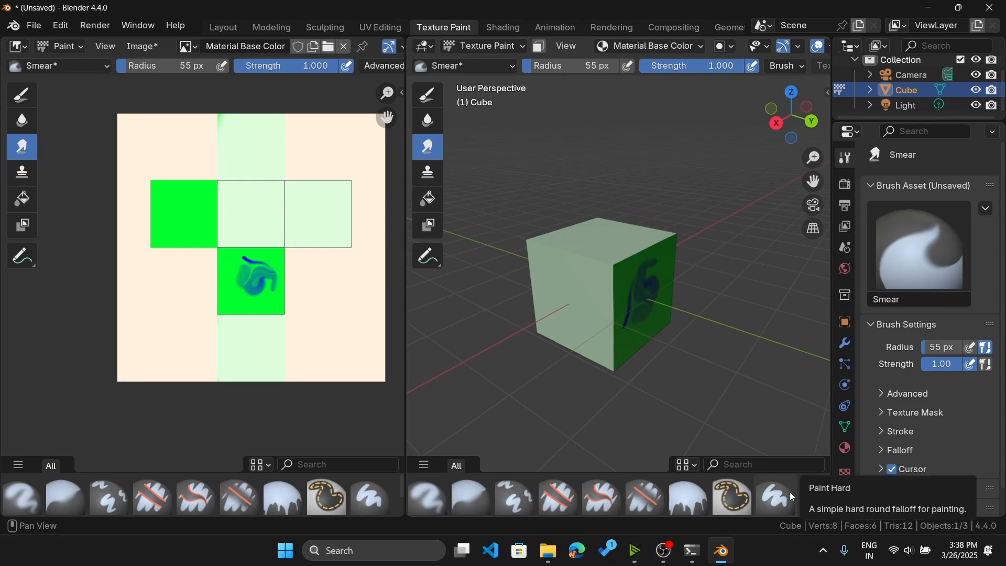
left_click(778, 495)
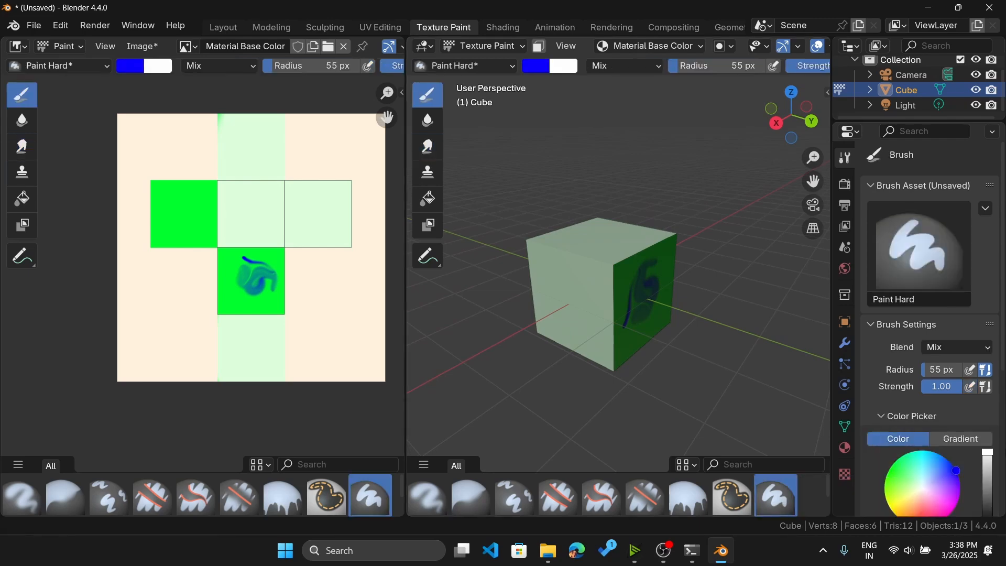
Step: Set the Paint Hard brush color to black
scroll(972, 457, "down", 2)
left_click_drag(988, 448, 987, 493)
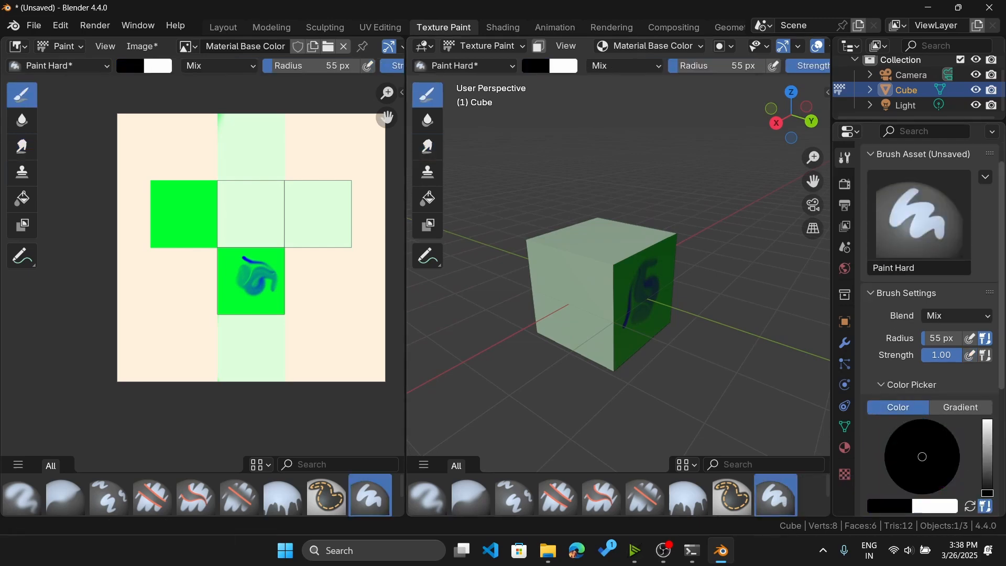
scroll(701, 233, "down", 2)
Step: Paint broad black strokes across the top, pale side and green faces of the cube with face selection masking off
mouse_move(668, 278)
middle_mouse_down()
mouse_move(655, 286)
mouse_move(660, 275)
middle_mouse_up()
mouse_move(656, 258)
left_mouse_down()
mouse_move(632, 228)
mouse_move(580, 226)
left_mouse_up()
middle_click_drag(590, 241, 632, 225)
scroll(624, 227, "up", 1)
mouse_move(606, 237)
left_mouse_down()
mouse_move(571, 263)
mouse_move(567, 283)
left_mouse_up()
mouse_move(567, 283)
middle_mouse_down()
mouse_move(594, 260)
mouse_move(595, 214)
middle_mouse_up()
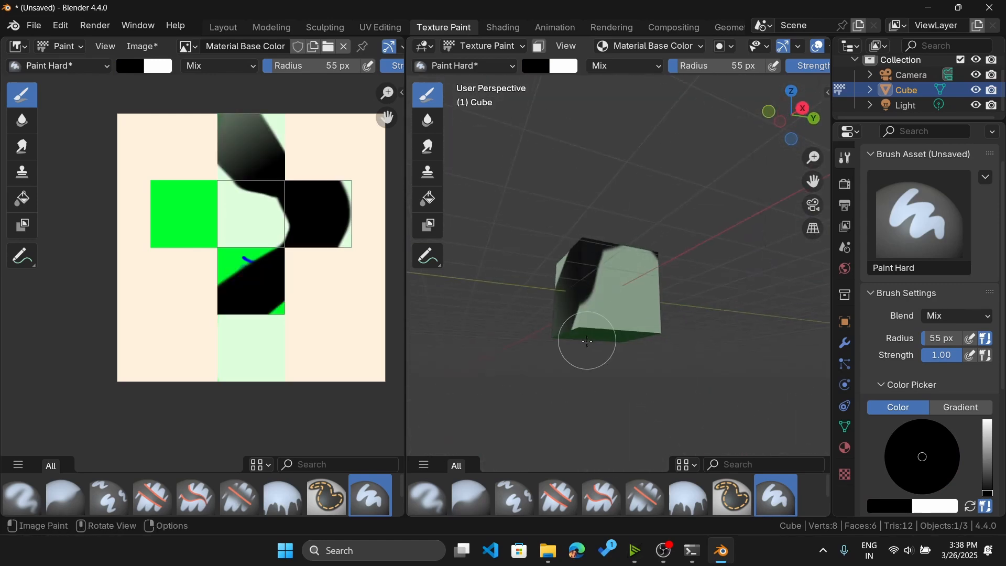
mouse_move(585, 357)
left_mouse_down()
mouse_move(590, 344)
mouse_move(675, 342)
left_mouse_up()
Step: Undo the black strokes painted across the cube's faces
mouse_move(648, 268)
middle_mouse_down()
mouse_move(644, 290)
mouse_move(622, 220)
mouse_move(622, 308)
mouse_move(649, 314)
mouse_move(623, 261)
middle_mouse_up()
key("ctrl+z")
key("ctrl+z")
key("ctrl+z")
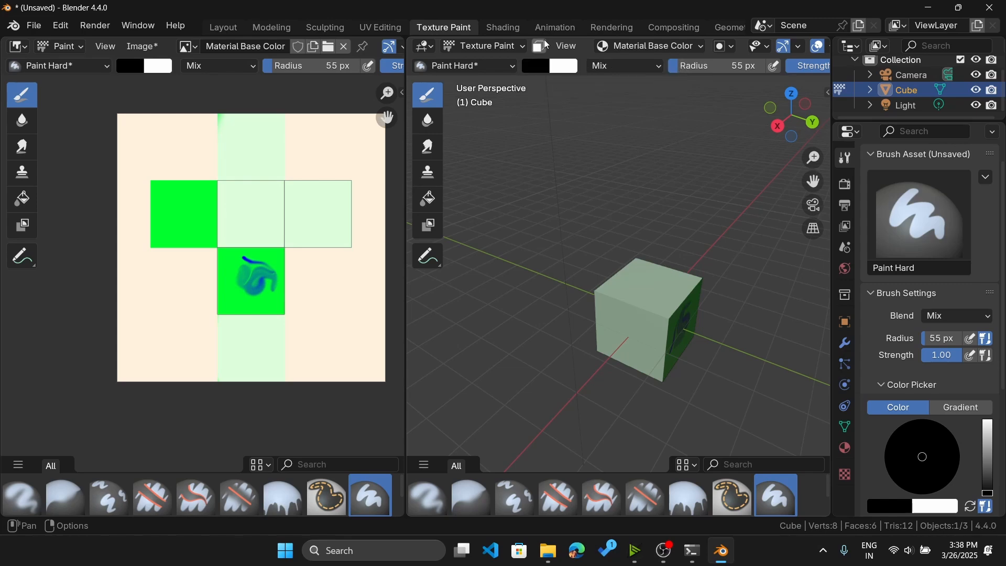
Step: Check the three selected faces in Edit Mode, and turn on face selection masking in Texture Paint mode
key("Tab")
mouse_move(655, 293)
middle_mouse_down()
mouse_move(714, 292)
mouse_move(804, 262)
mouse_move(529, 94)
middle_mouse_up()
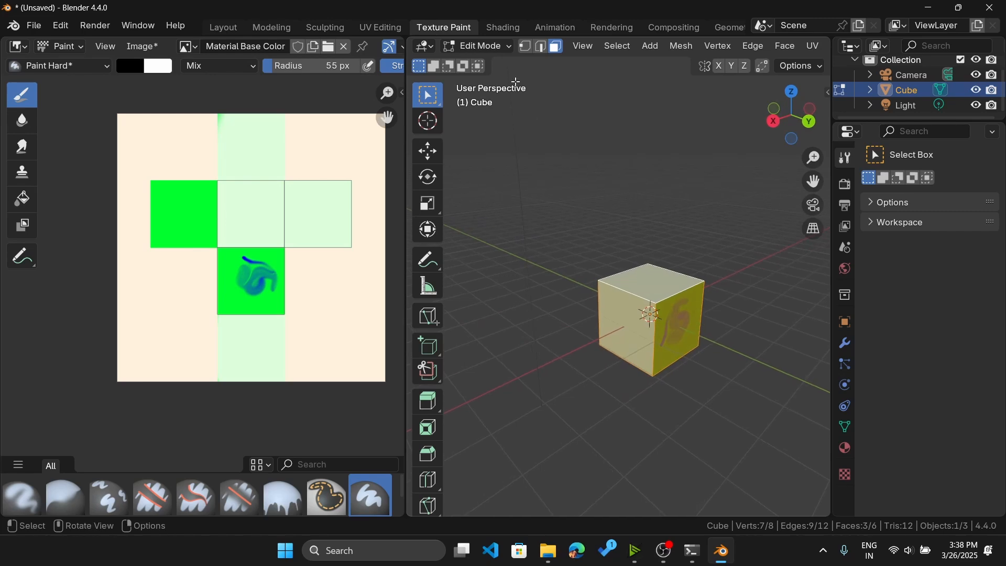
key("Tab")
middle_click_drag(596, 247, 641, 256)
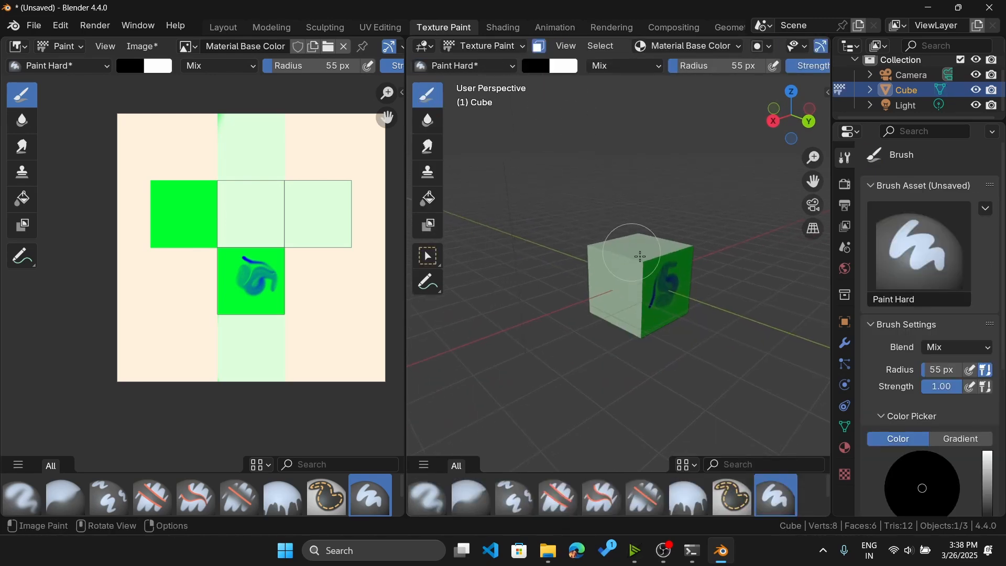
Step: Paint black strokes over the three selected faces of the cube, running past their edges onto the unselected faces
left_click_drag(640, 257, 581, 238)
middle_click_drag(582, 239, 765, 260)
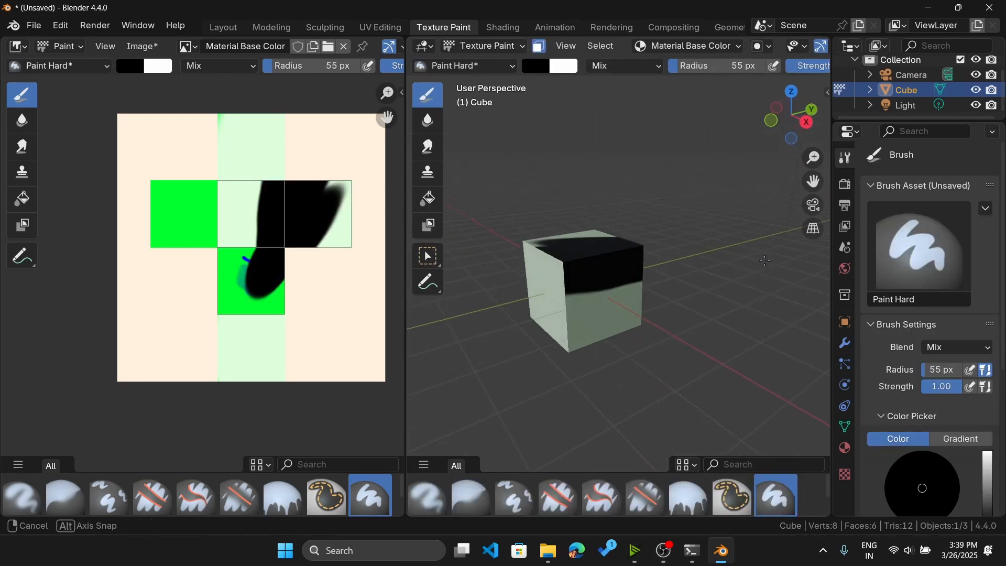
left_click_drag(554, 292, 539, 286)
middle_click_drag(544, 285, 603, 268)
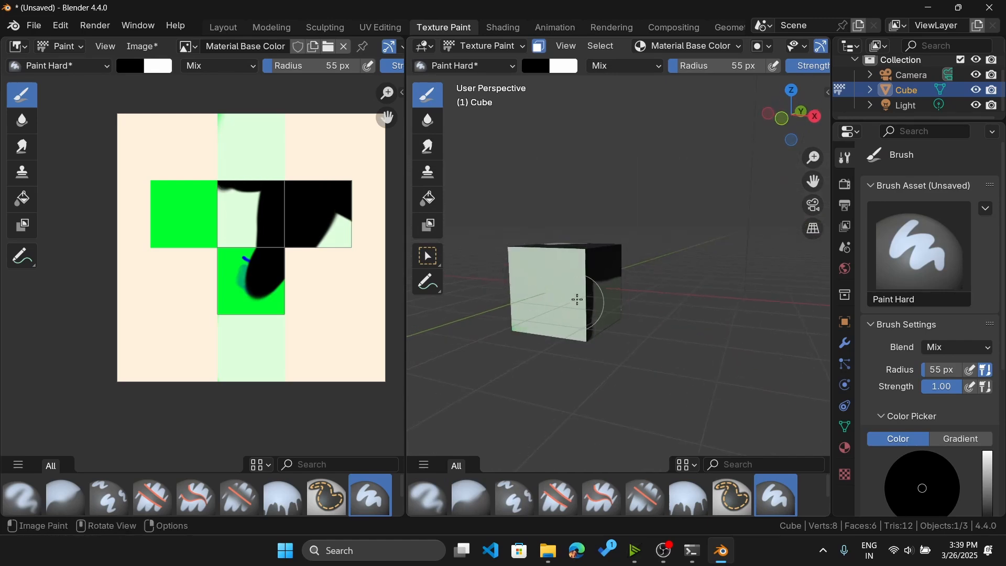
mouse_move(577, 300)
middle_mouse_down()
mouse_move(638, 307)
mouse_move(576, 362)
middle_mouse_up()
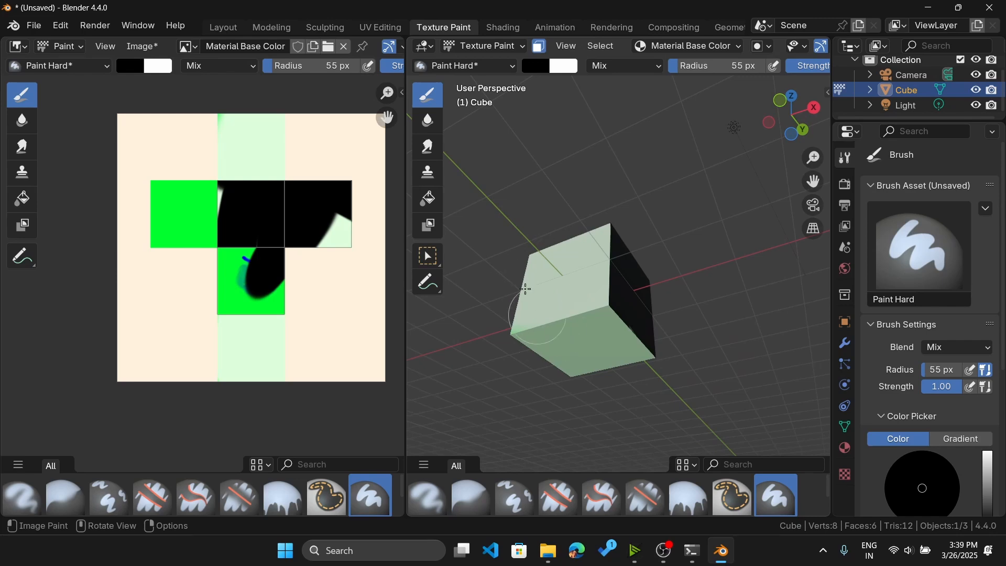
middle_click_drag(525, 288, 520, 346)
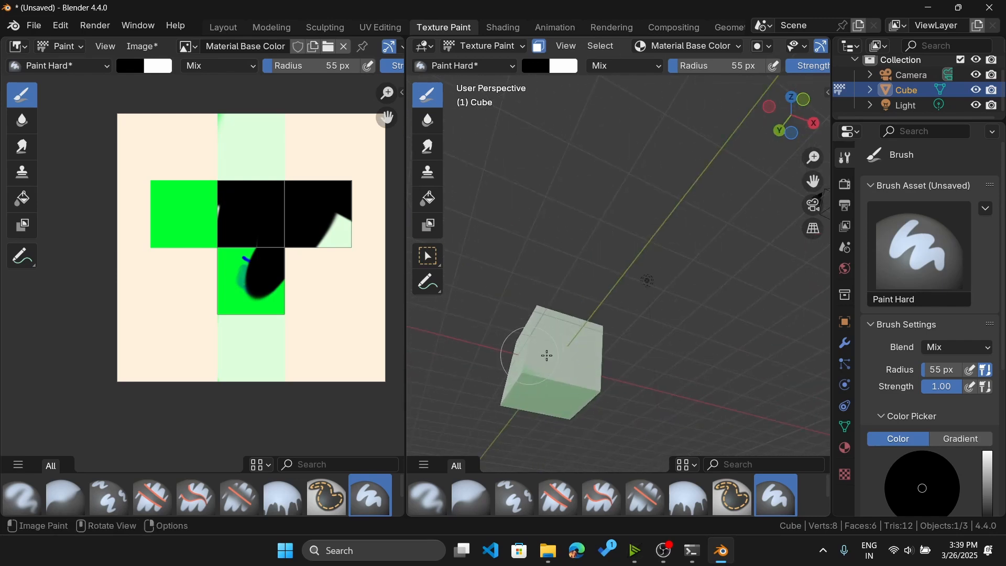
middle_click_drag(461, 321, 670, 305)
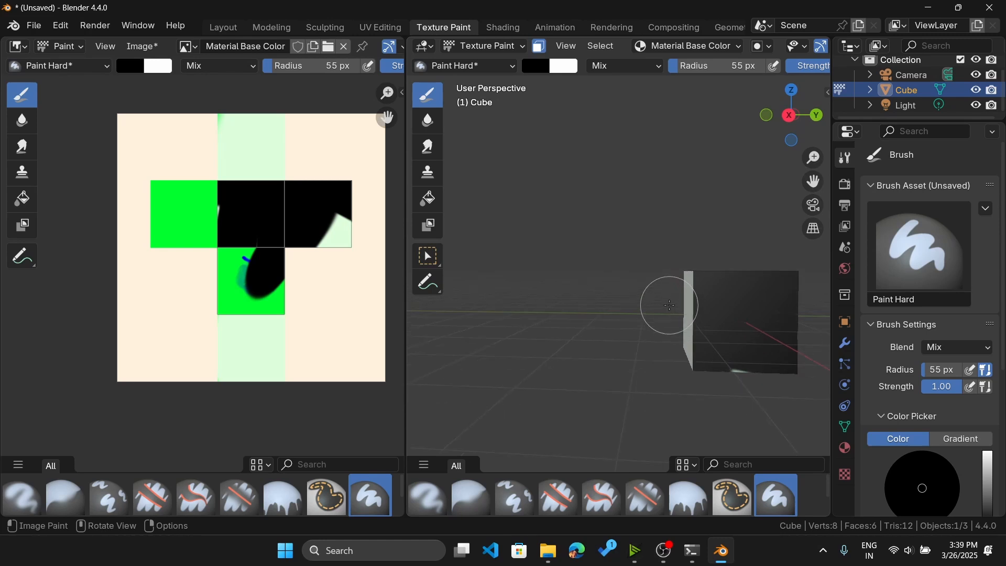
Step: Turn off face selection masking, then make a test stroke on the cube and undo it
left_click(539, 46)
mouse_move(566, 192)
middle_mouse_down()
mouse_move(660, 342)
mouse_move(704, 335)
middle_mouse_up()
middle_click_drag(550, 319, 699, 322, "shift")
mouse_move(543, 344)
middle_mouse_down()
mouse_move(584, 348)
mouse_move(687, 312)
middle_mouse_up()
left_click_drag(604, 340, 598, 341)
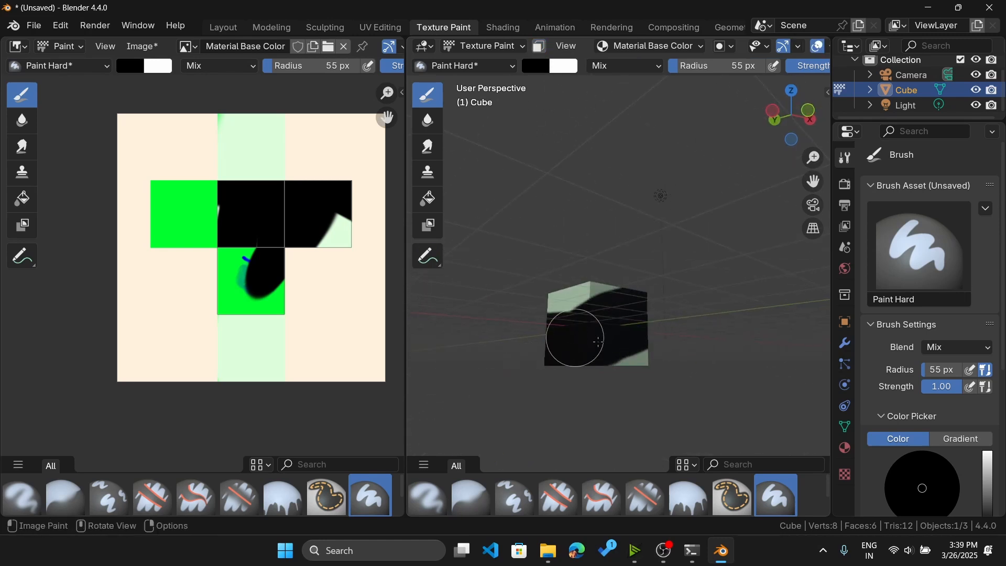
key("ctrl+z")
Step: Examine the unpainted side face and check in Edit Mode which faces are selected, then return to Texture Paint mode
mouse_move(597, 341)
middle_mouse_down()
mouse_move(635, 347)
mouse_move(545, 346)
middle_mouse_up()
scroll(608, 341, "up", 3)
scroll(614, 328, "up", 2)
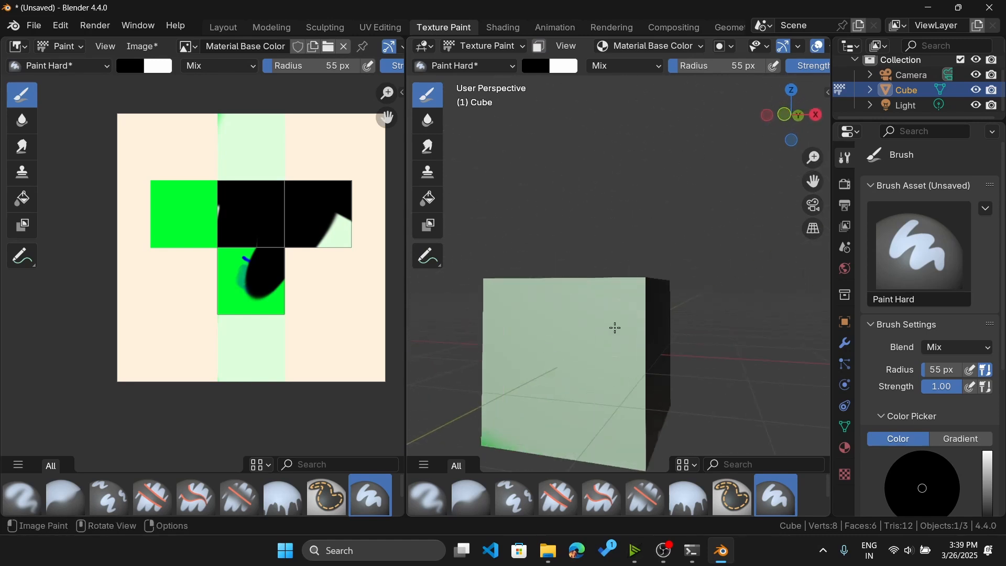
scroll(613, 328, "down", 2)
mouse_move(611, 328)
middle_mouse_down()
mouse_move(573, 337)
mouse_move(600, 331)
middle_mouse_up()
key("Tab")
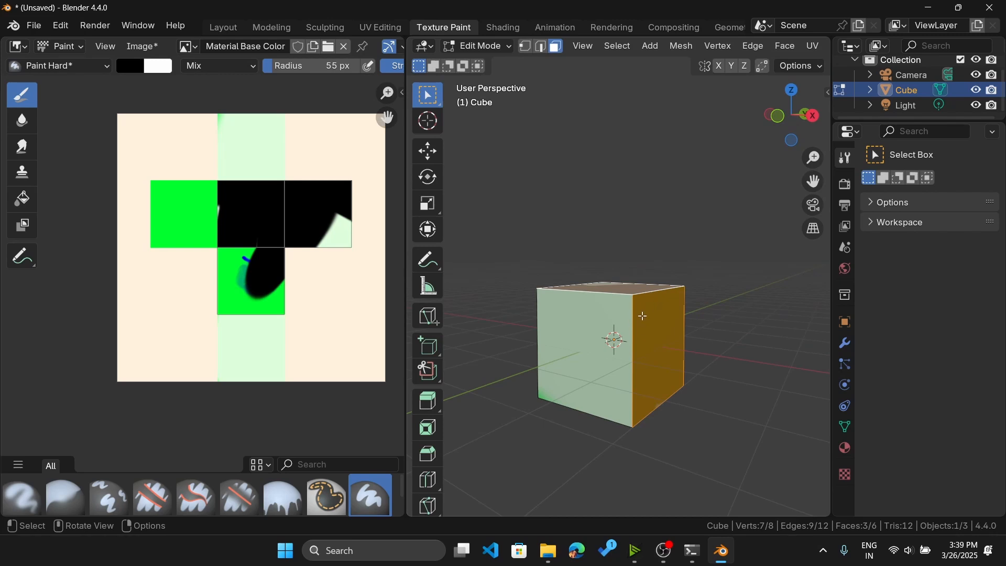
key("Tab")
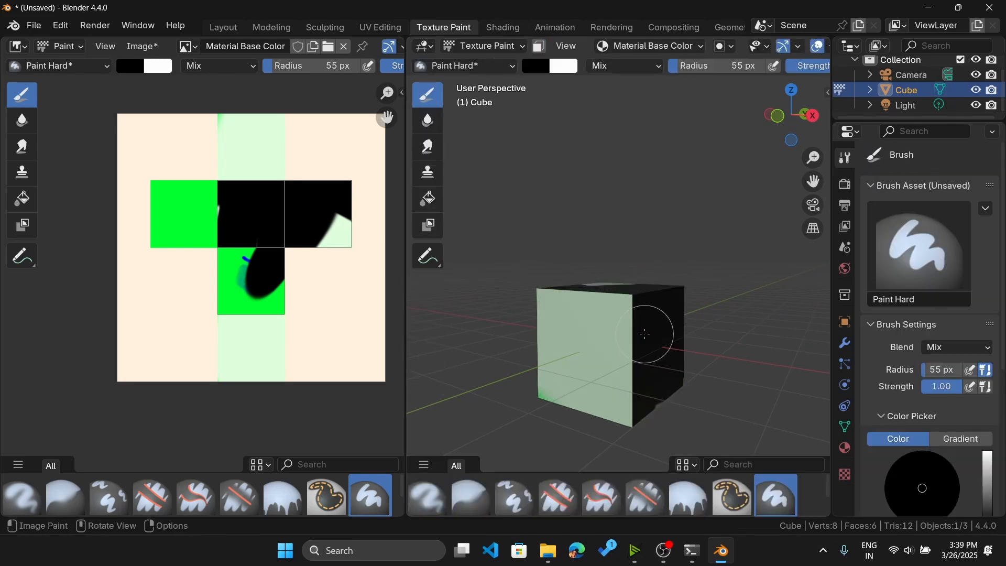
Step: Recheck the selected faces in Edit Mode and toggle face selection masking on and off in Texture Paint mode
key("Tab")
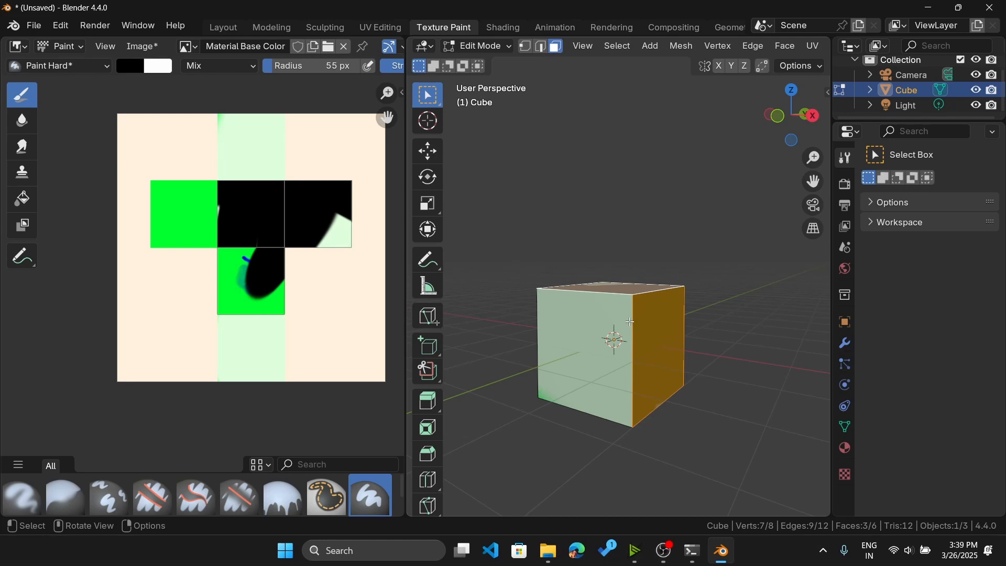
key("Tab")
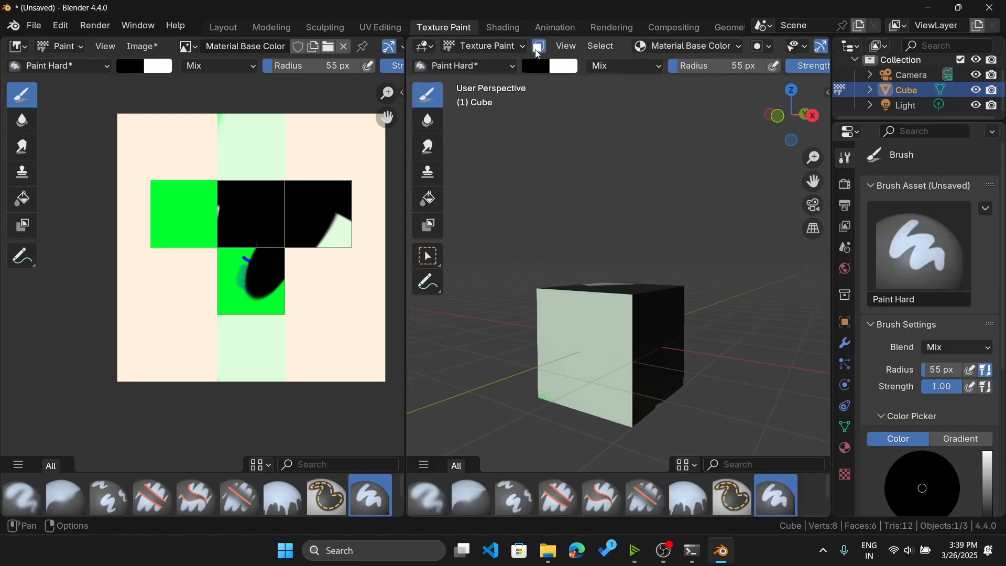
left_click(540, 46)
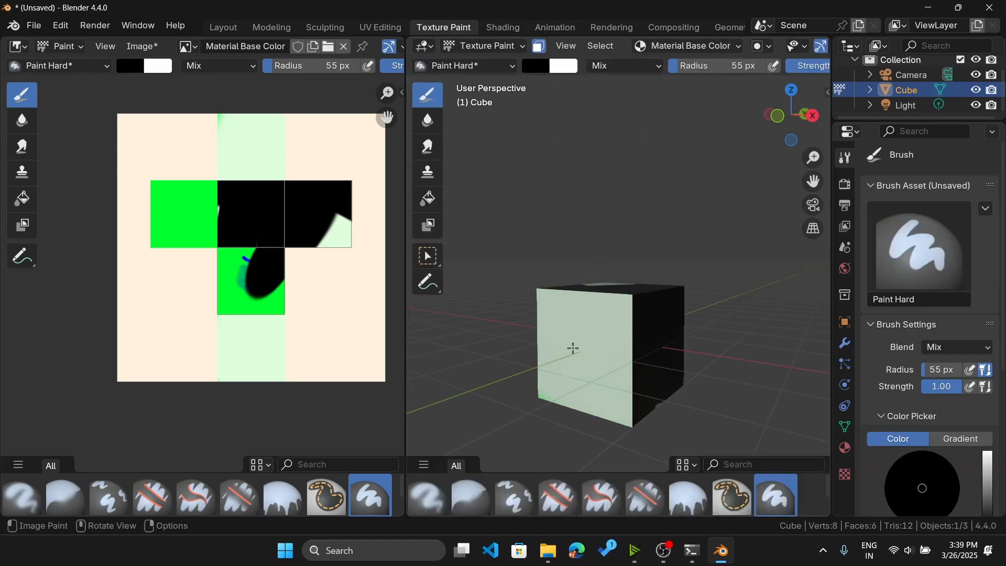
key("Tab")
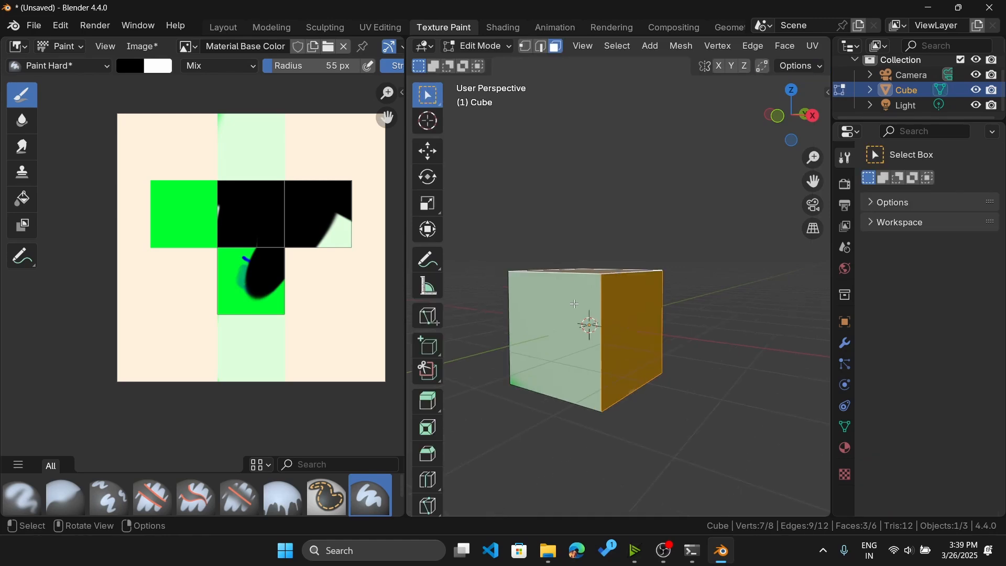
middle_click_drag(589, 321, 636, 326)
scroll(636, 326, "down", 2)
key("Tab")
middle_click_drag(572, 117, 579, 136, "shift")
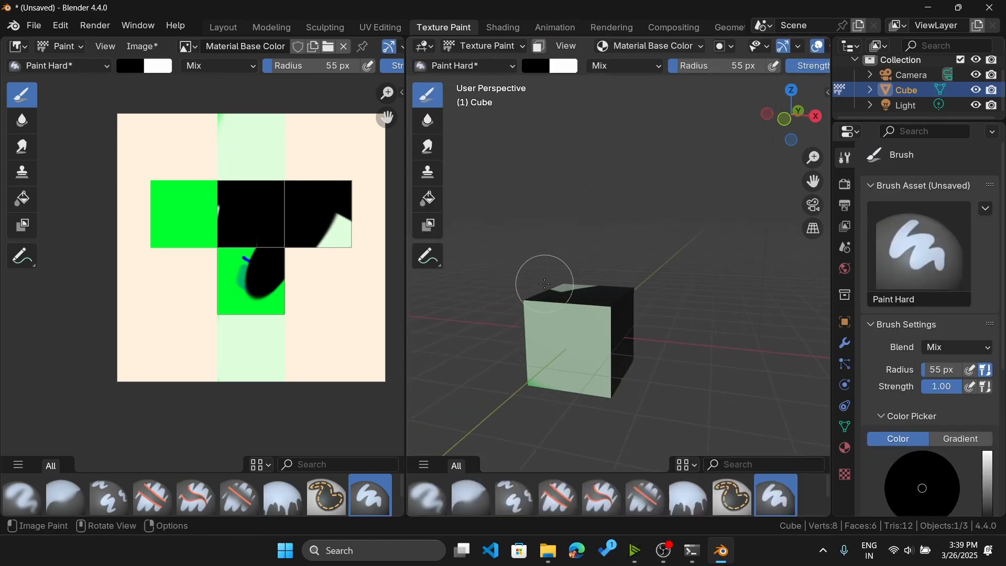
Step: Choose the Mask brush and try it on the cube's pale side face
left_click(732, 47)
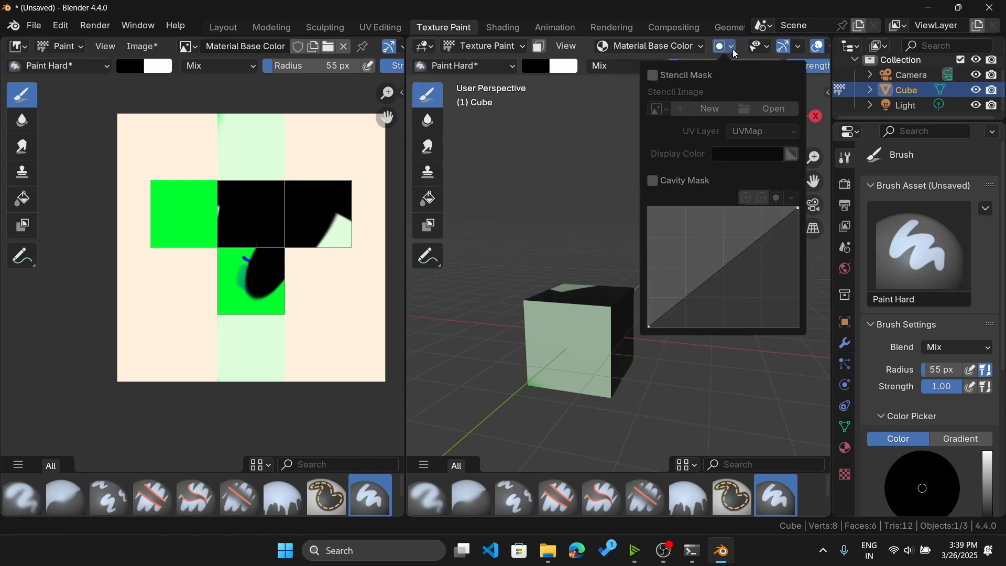
left_click(735, 51)
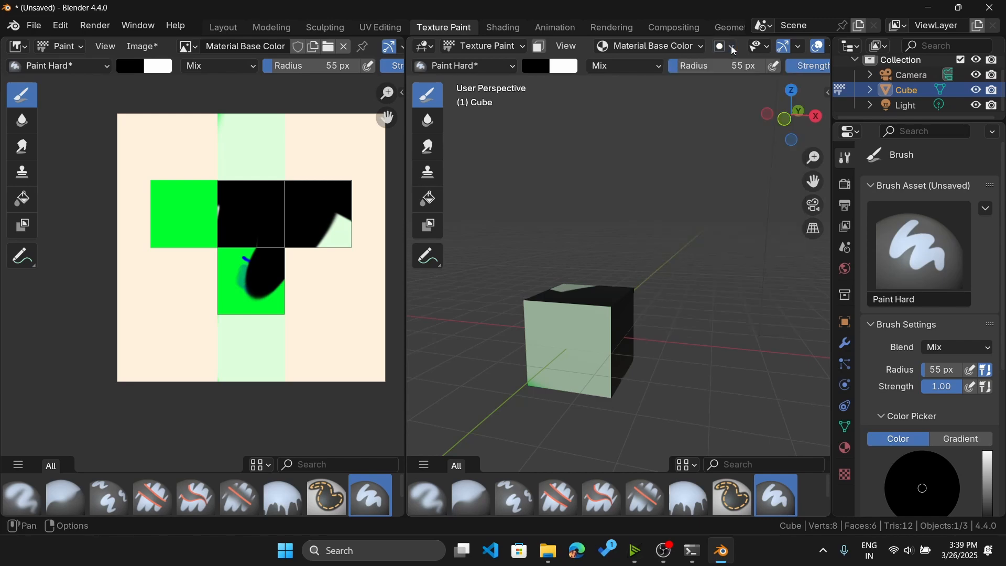
left_click(729, 505)
middle_click_drag(594, 318, 534, 330)
scroll(520, 329, "up", 1)
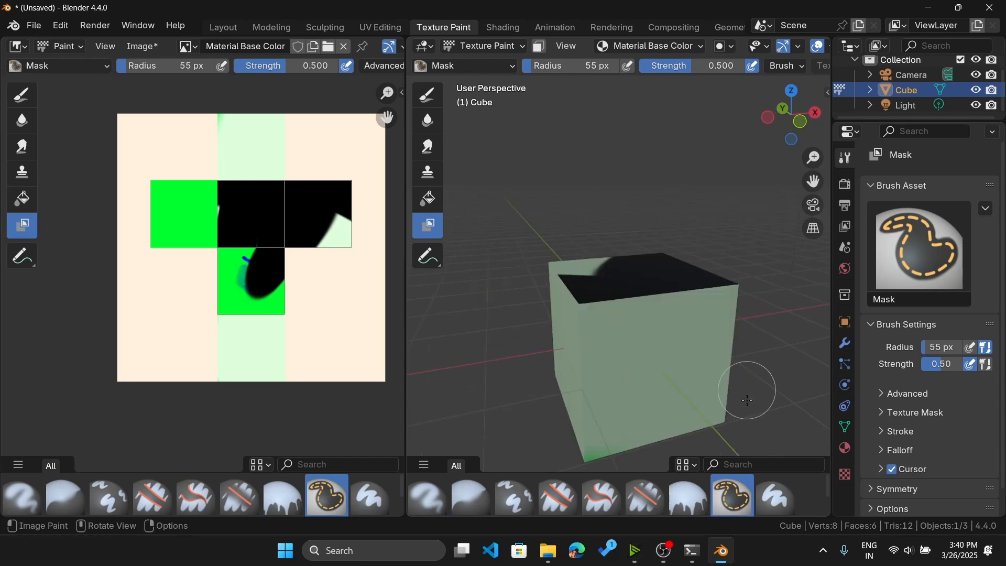
left_click(610, 338)
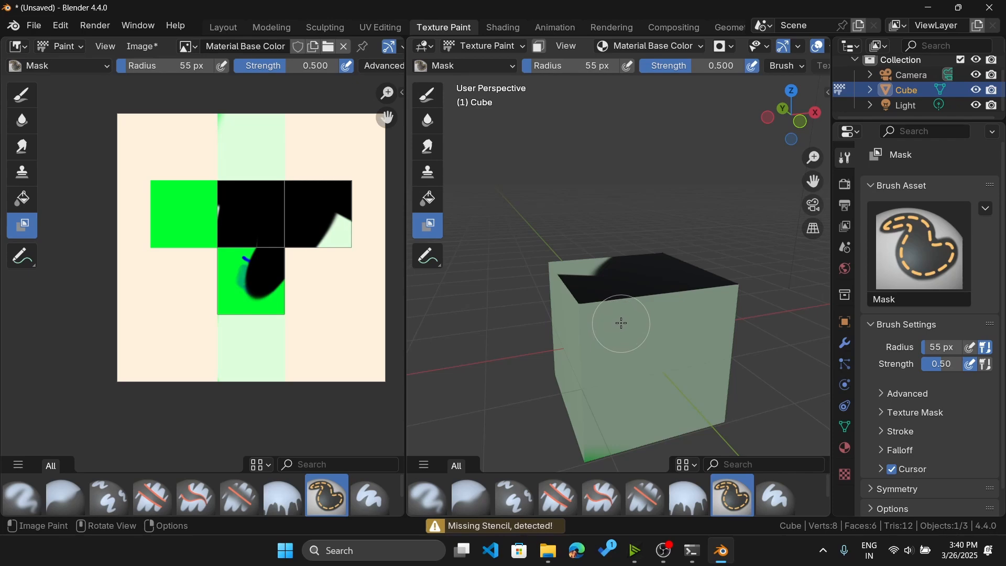
scroll(622, 324, "up", 3)
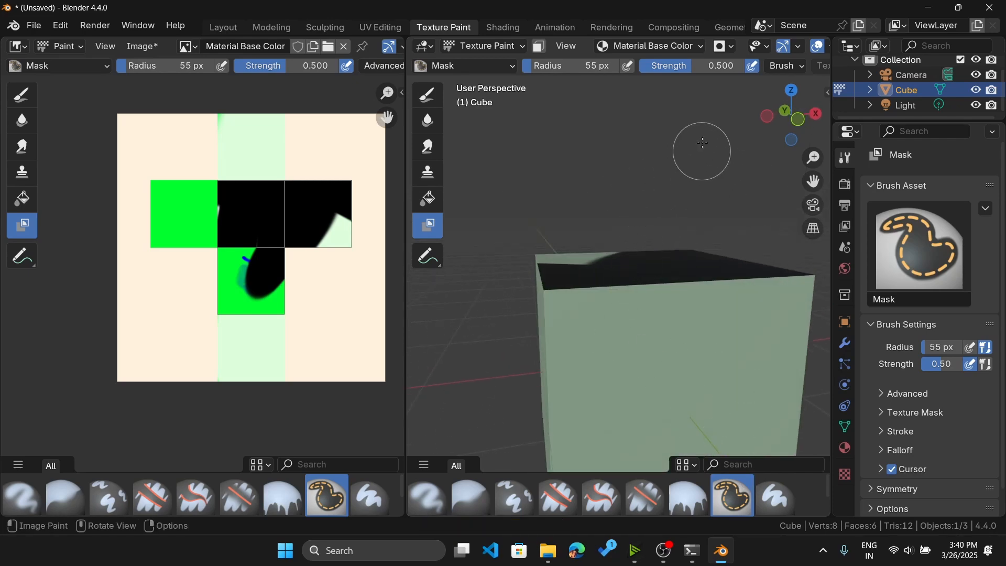
Step: Create a new blank 1024 x 1024 px stencil image named mask for the Stencil Mask
left_click(734, 46)
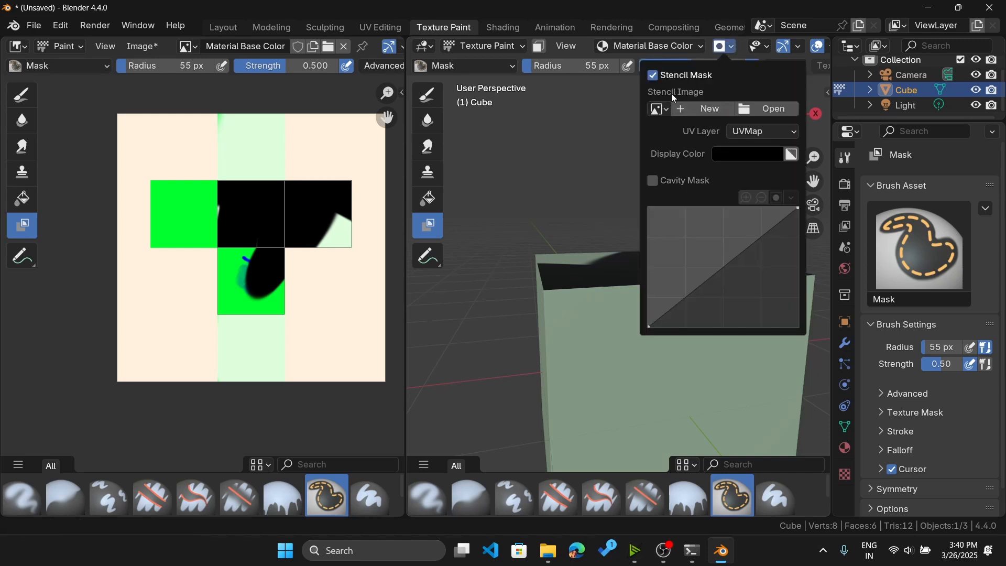
left_click(707, 109)
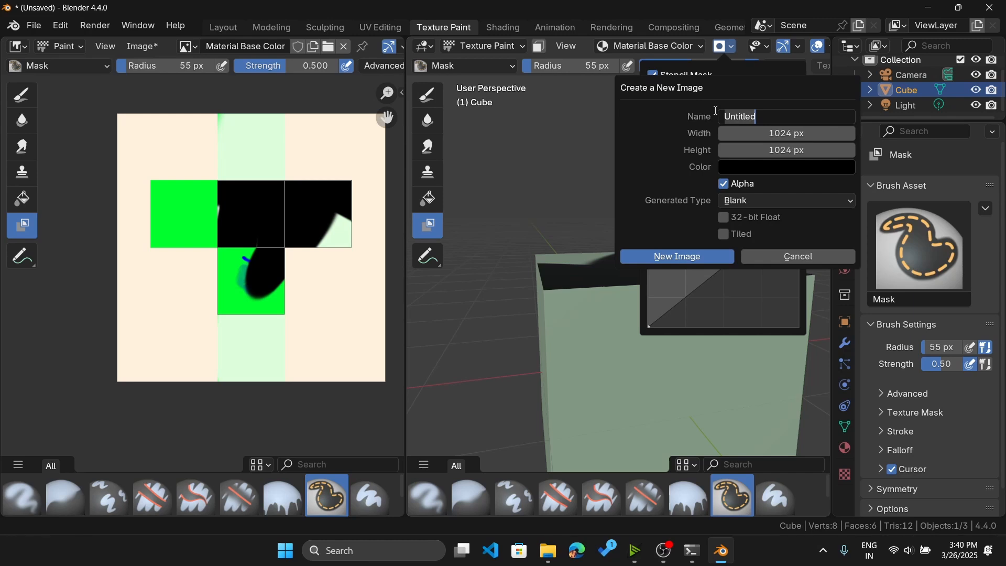
key("Return")
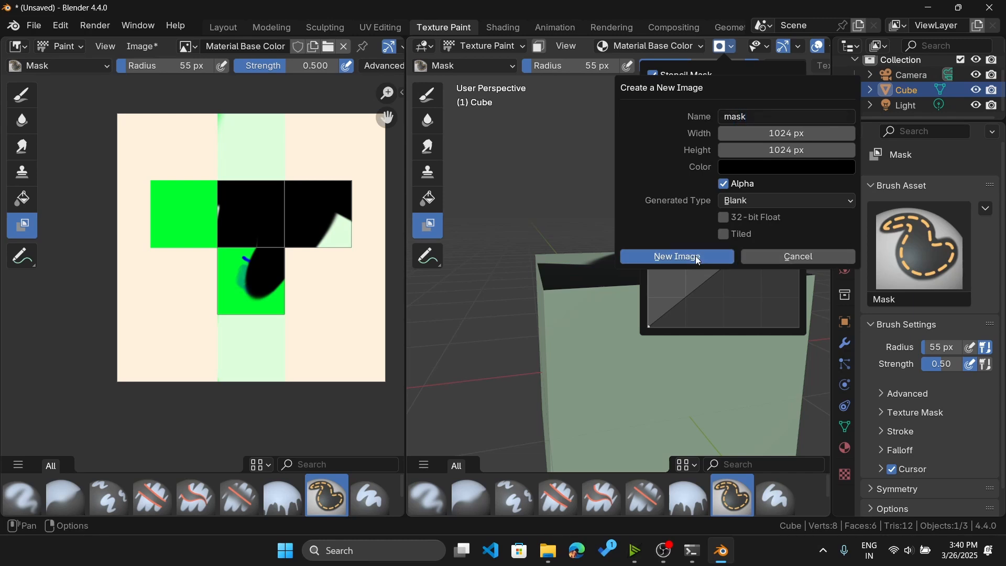
left_click(699, 258)
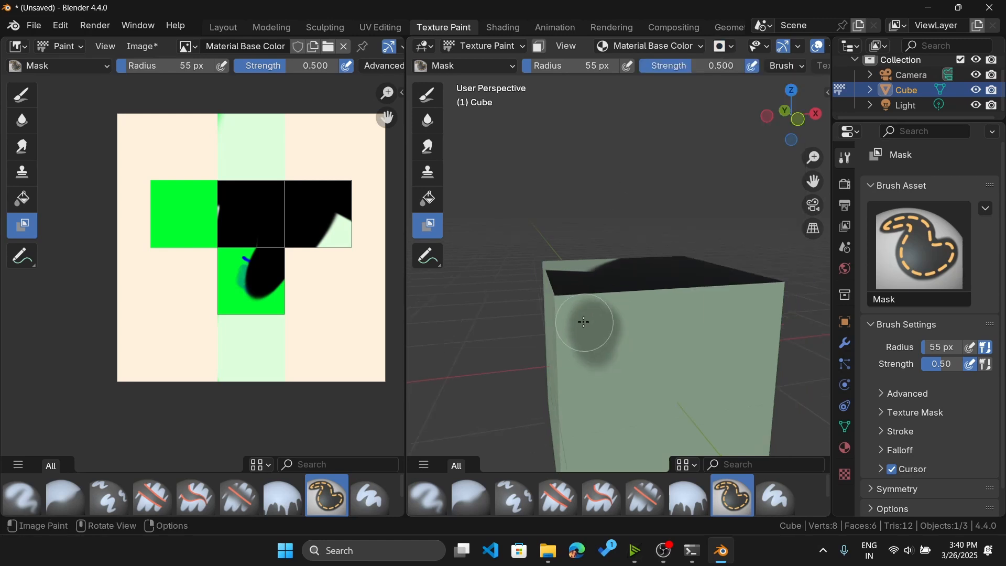
Step: Paint a round mask patch near an upper corner of the pale side face at 0.50 strength
scroll(592, 330, "up", 1)
scroll(588, 329, "up", 2)
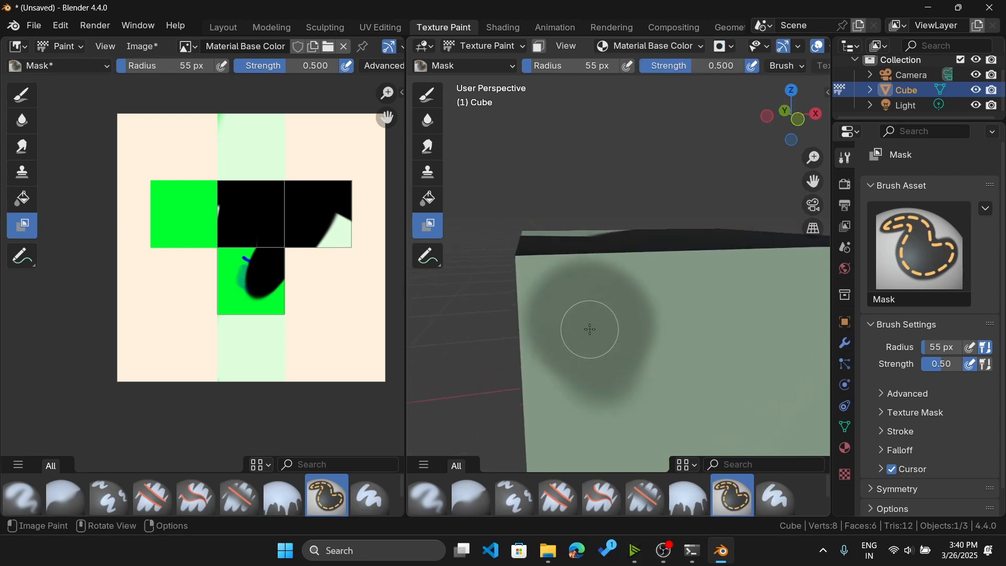
middle_click_drag(588, 329, 563, 273)
scroll(601, 319, "down", 1)
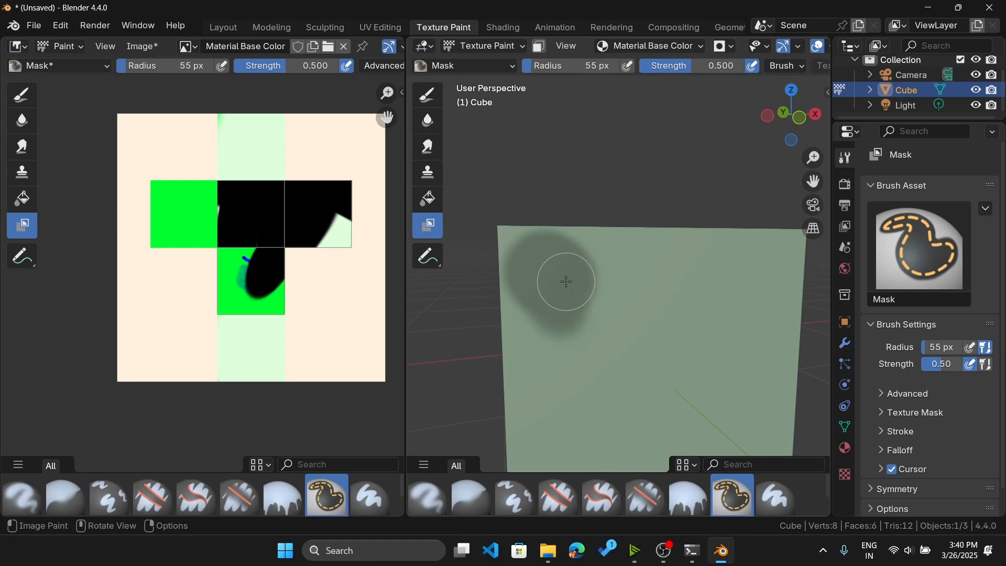
mouse_move(561, 275)
left_mouse_down()
mouse_move(530, 270)
mouse_move(559, 292)
mouse_move(563, 265)
left_mouse_up()
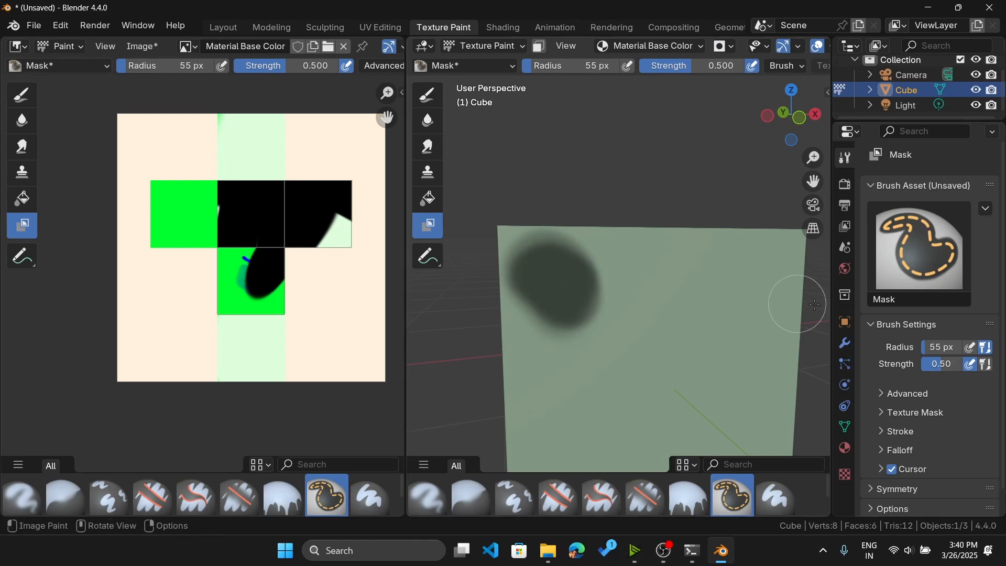
Step: Set the Mask brush strength to 1.00 and paint a large solid mask area across the other upper corner of the pale face
left_click_drag(941, 364, 969, 364)
mouse_move(665, 276)
left_mouse_down()
mouse_move(714, 296)
mouse_move(803, 259)
mouse_move(658, 240)
mouse_move(729, 283)
mouse_move(653, 262)
mouse_move(725, 315)
left_mouse_up()
middle_click_drag(725, 315, 616, 281)
middle_click_drag(595, 240, 640, 274)
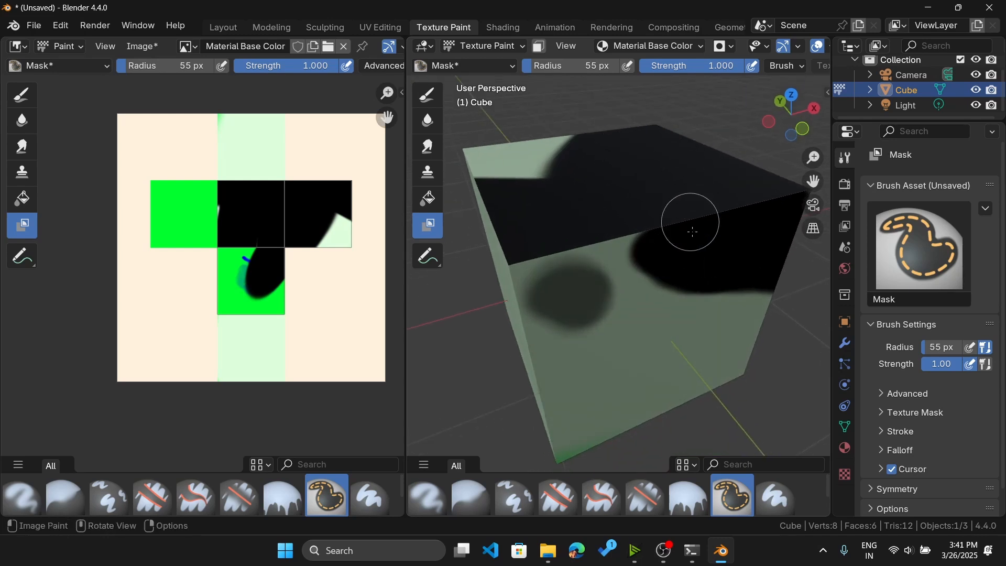
middle_click_drag(689, 220, 579, 300)
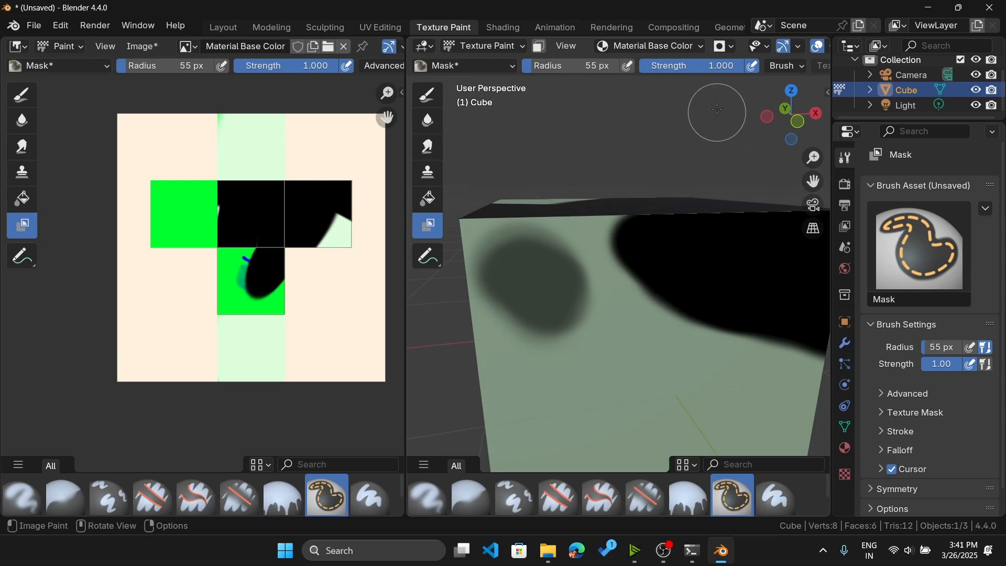
left_click(727, 49)
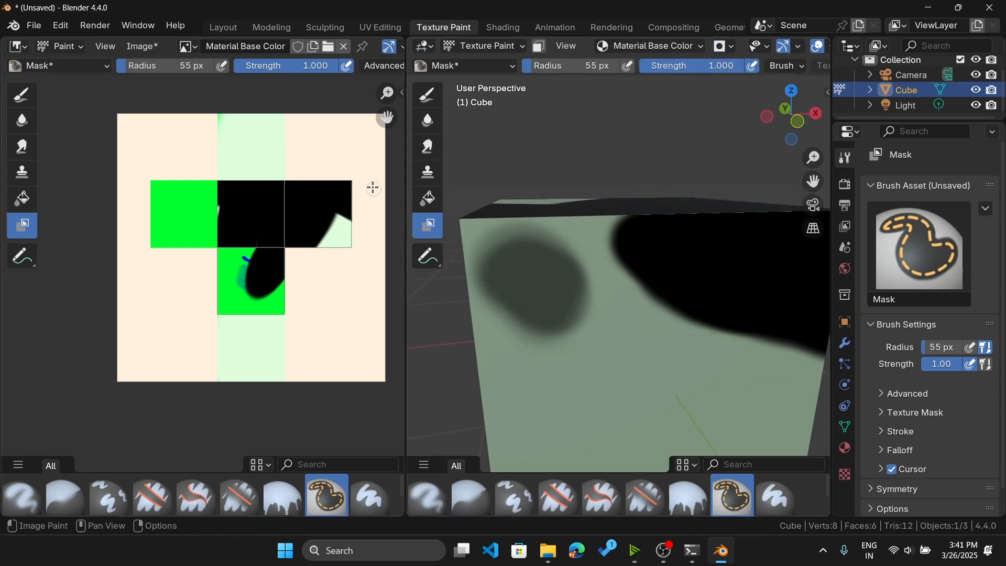
middle_click_drag(503, 257, 602, 263)
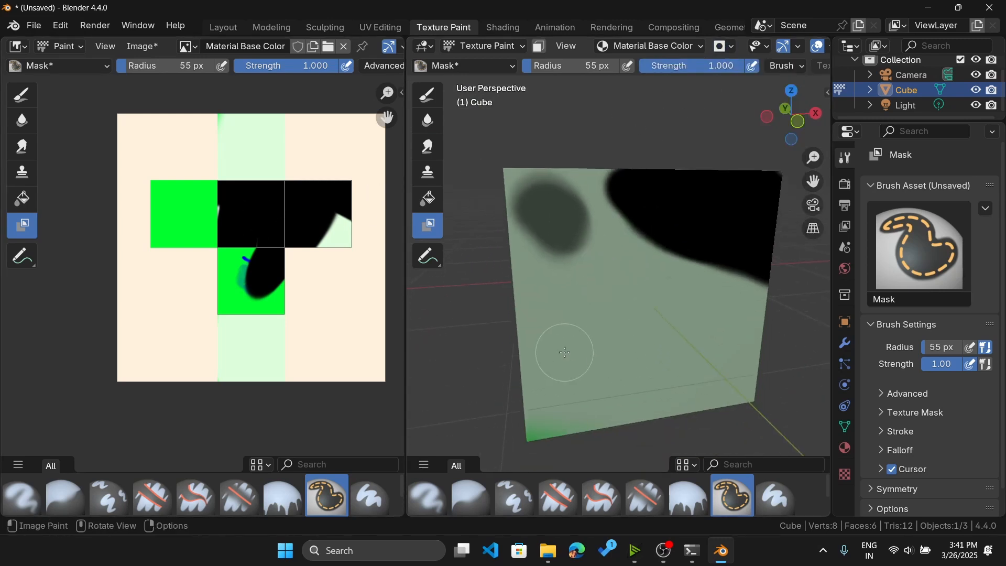
left_click_drag(568, 335, 688, 324)
key("ctrl+z")
scroll(652, 250, "down", 1)
mouse_move(652, 251)
middle_mouse_down()
mouse_move(613, 220)
mouse_move(640, 205)
middle_mouse_up()
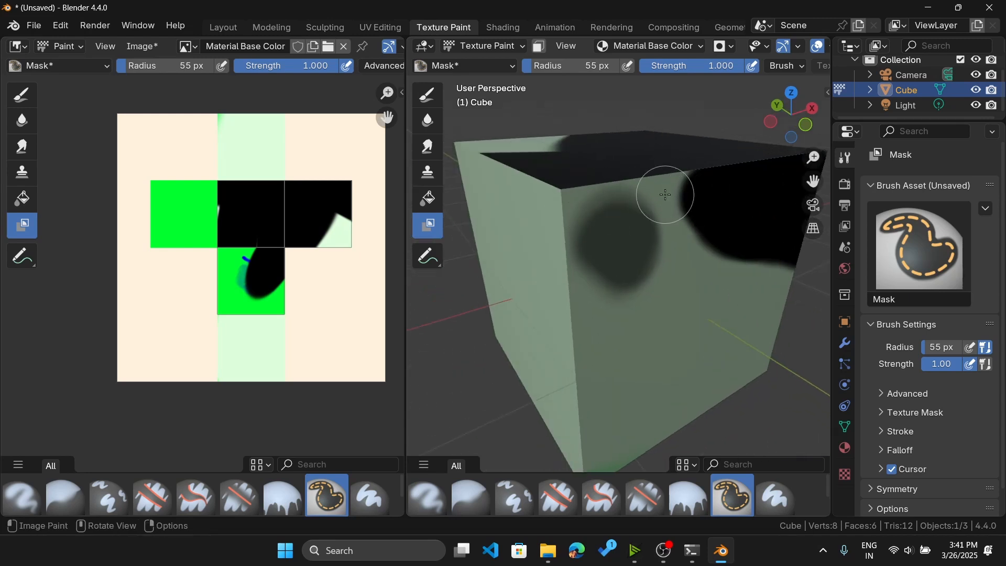
mouse_move(674, 202)
left_mouse_down()
mouse_move(748, 172)
mouse_move(685, 242)
mouse_move(693, 245)
left_mouse_up()
key("ctrl+z")
Step: Paint a solid mask band along the lower edge of the pale side face at 1.00 strength
scroll(697, 272, "down", 1)
mouse_move(544, 378)
left_mouse_down()
mouse_move(624, 399)
mouse_move(613, 382)
mouse_move(550, 378)
mouse_move(795, 347)
left_mouse_up()
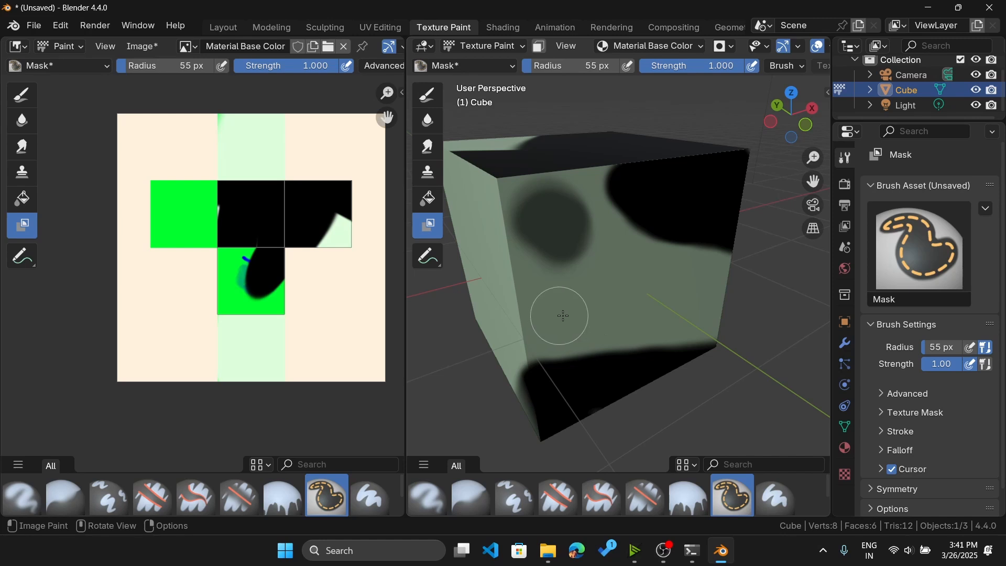
Step: Choose the Paint Hard brush, set its color to white and paint over the unmasked area of the pale face
left_click(766, 492)
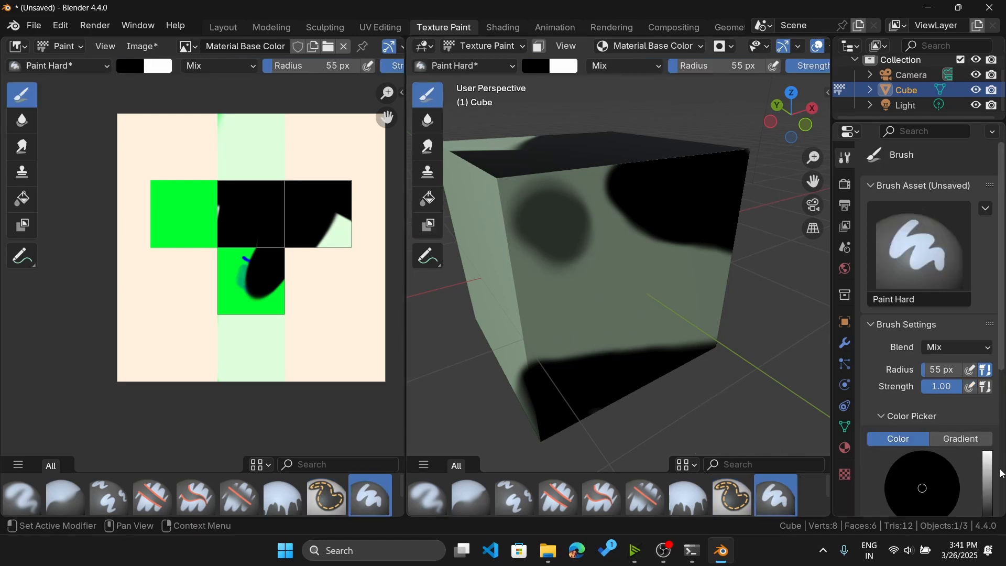
left_click_drag(988, 471, 988, 451)
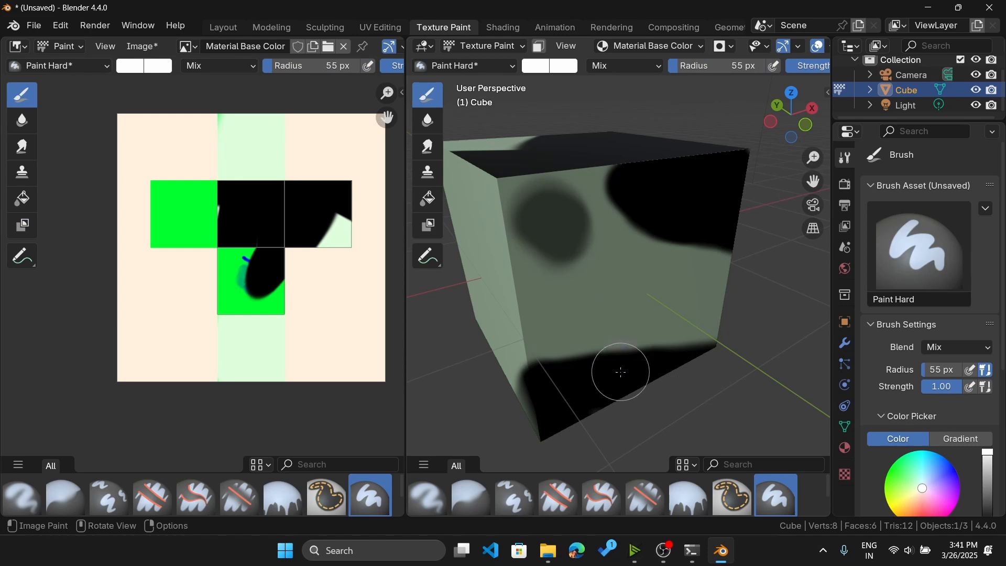
mouse_move(613, 341)
left_mouse_down()
mouse_move(548, 252)
mouse_move(603, 195)
left_mouse_up()
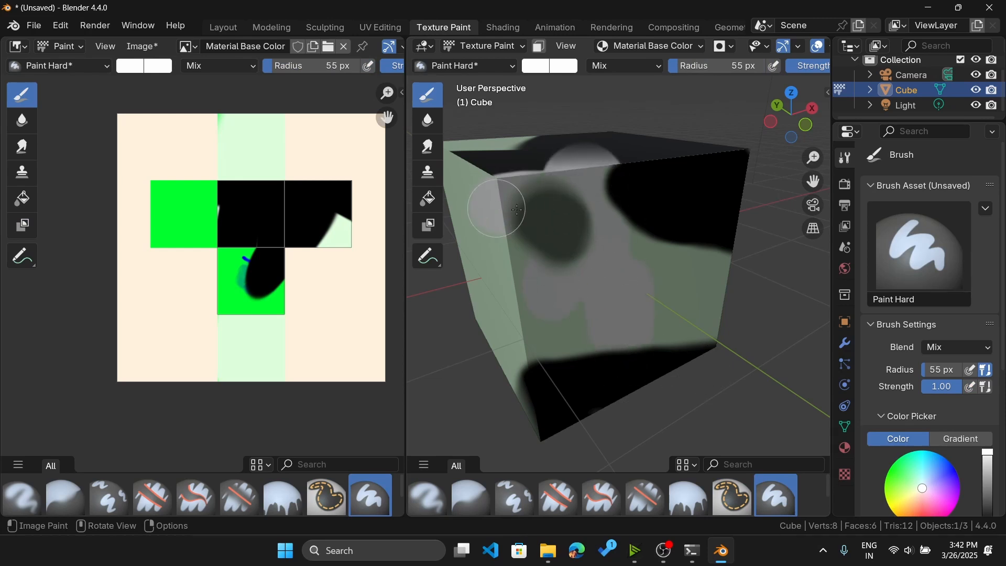
key("ctrl+z")
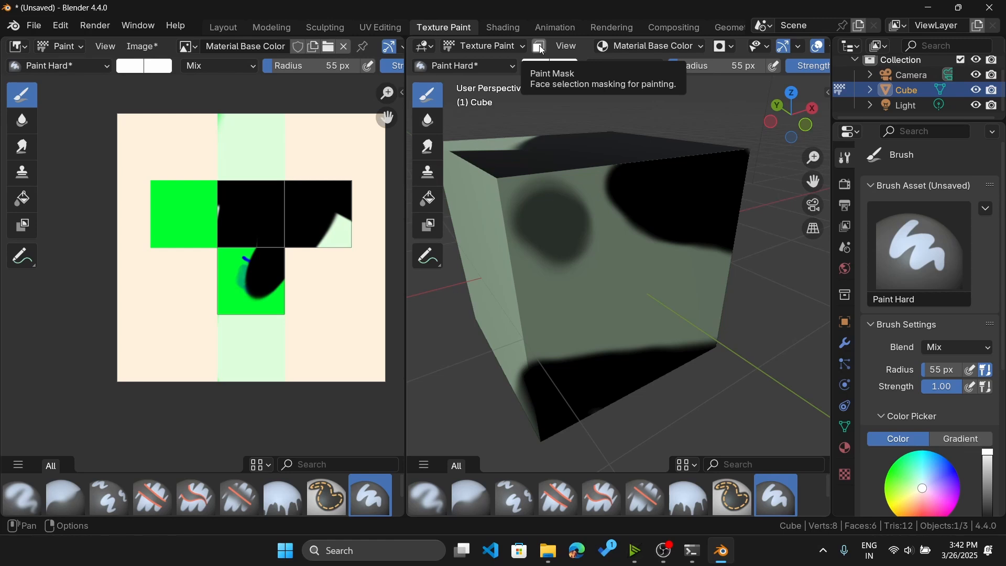
middle_click_drag(687, 309, 714, 300, "shift")
mouse_move(714, 300)
left_mouse_down()
mouse_move(693, 297)
mouse_move(673, 320)
mouse_move(702, 444)
mouse_move(679, 386)
mouse_move(730, 251)
mouse_move(702, 269)
mouse_move(667, 180)
mouse_move(703, 209)
mouse_move(693, 279)
mouse_move(603, 286)
mouse_move(603, 312)
left_mouse_up()
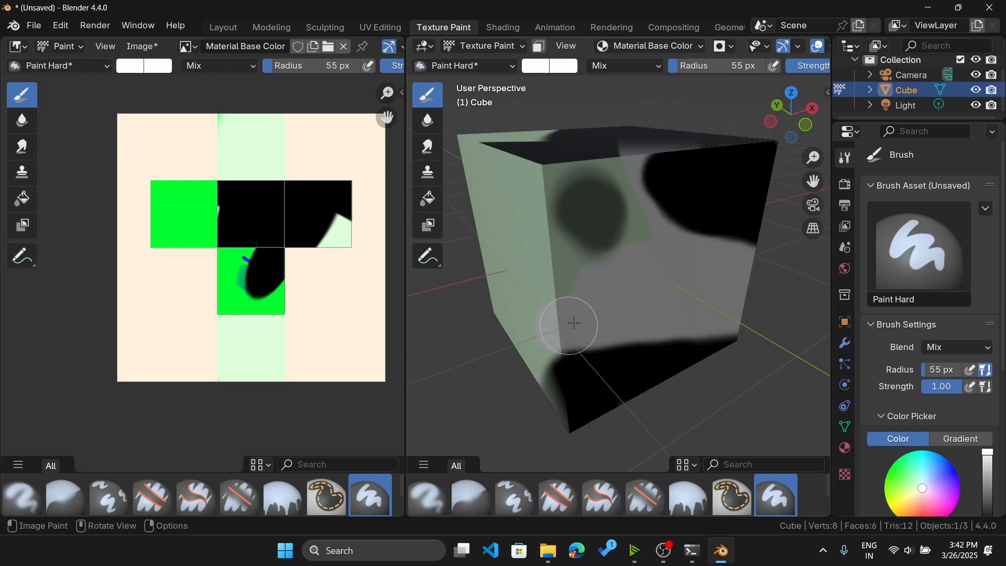
Step: Paint white over the half-strength round mask patch and the surrounding corner of the face
mouse_move(633, 309)
middle_mouse_down()
mouse_move(595, 236)
mouse_move(577, 242)
middle_mouse_up()
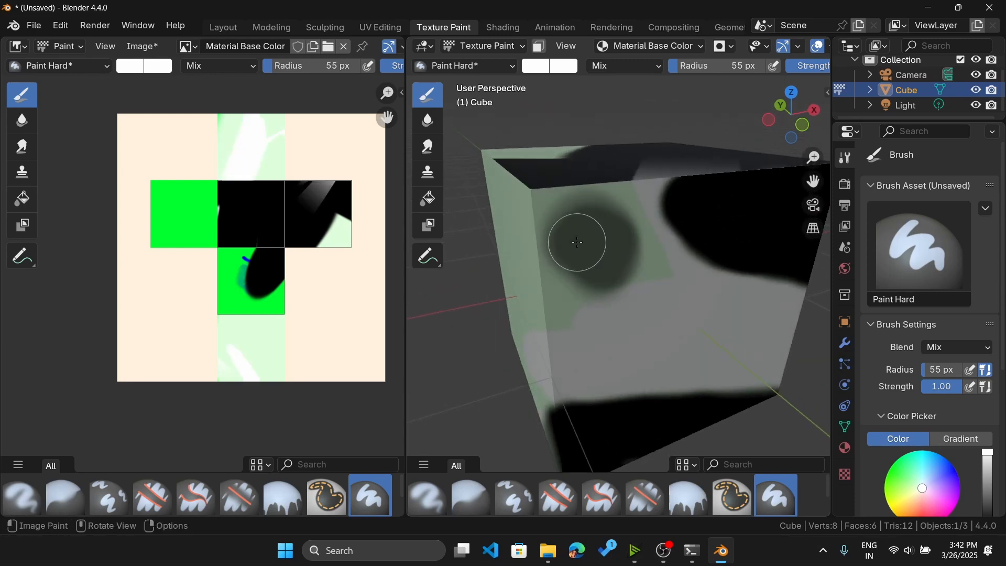
scroll(577, 242, "up", 1)
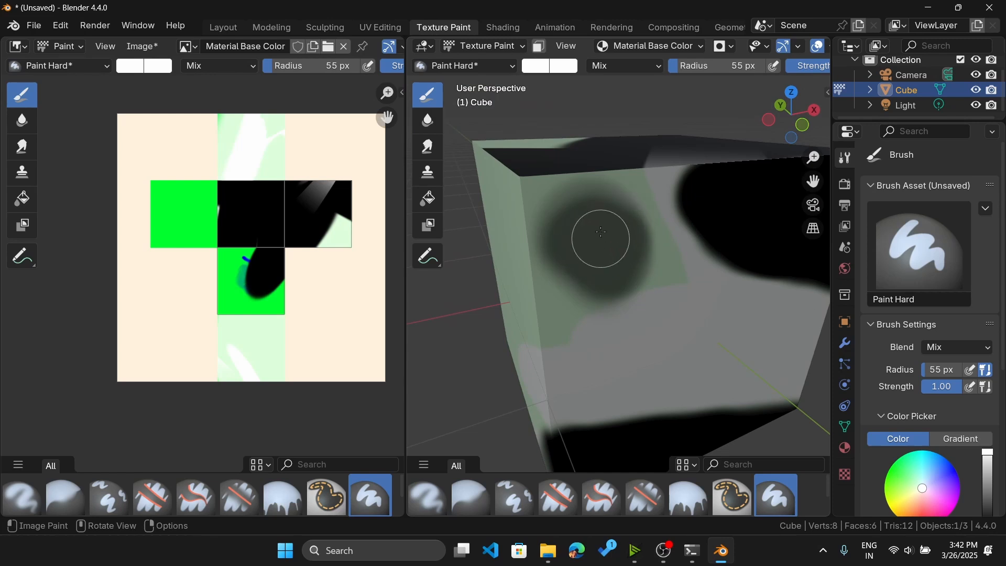
mouse_move(601, 232)
left_mouse_down()
mouse_move(557, 241)
mouse_move(609, 249)
mouse_move(590, 311)
mouse_move(674, 231)
mouse_move(580, 265)
left_mouse_up()
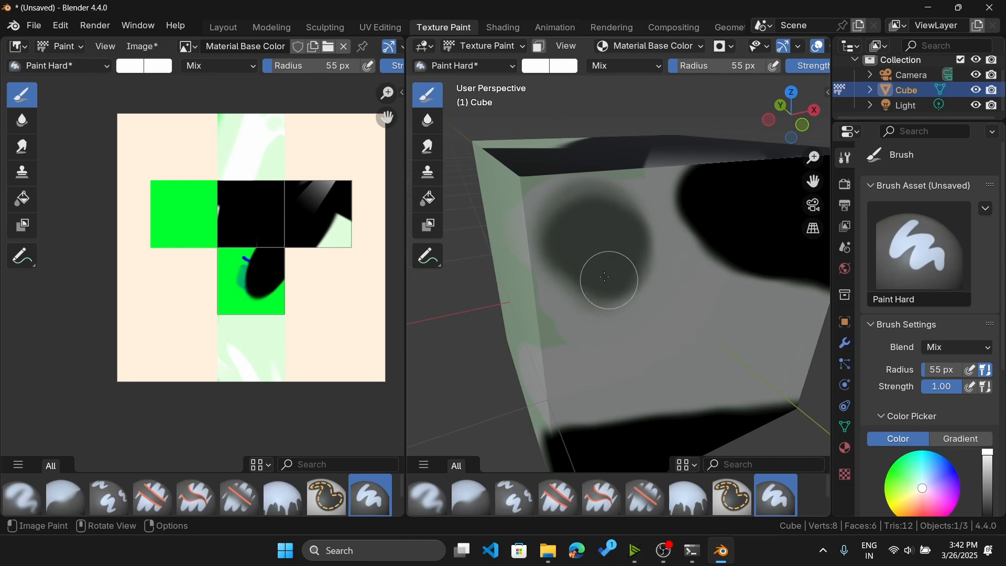
mouse_move(580, 227)
middle_mouse_down()
mouse_move(606, 231)
mouse_move(614, 216)
middle_mouse_up()
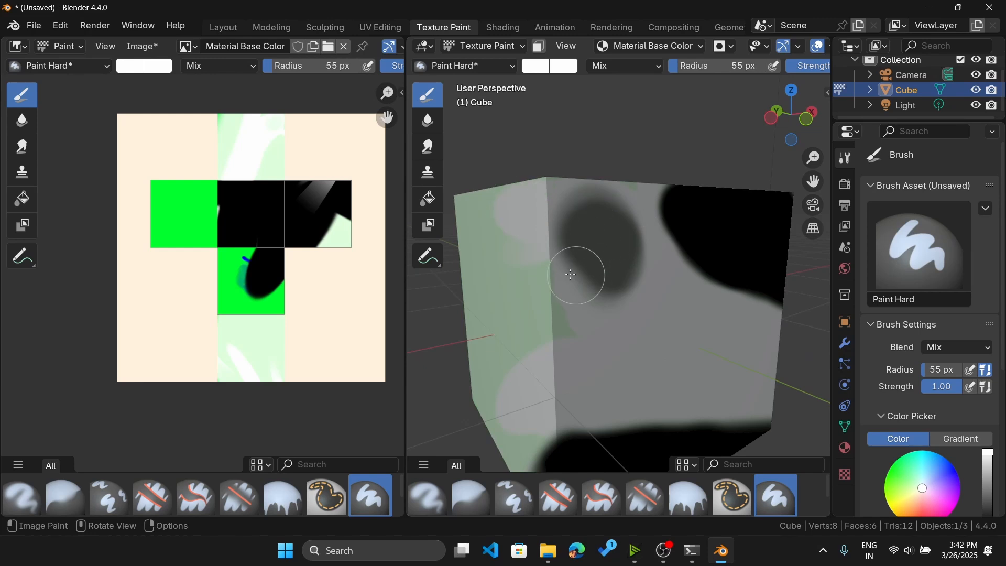
mouse_move(571, 274)
middle_mouse_down()
mouse_move(609, 254)
mouse_move(602, 225)
mouse_move(624, 212)
middle_mouse_up()
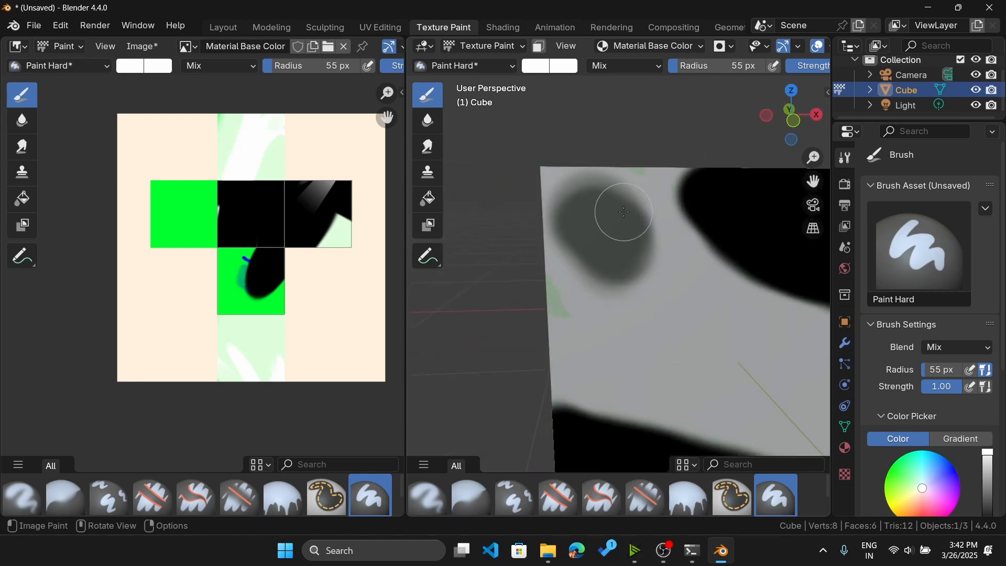
Step: Clear the stencil image to inspect the paint beneath the mask, and undo the removal
left_click(726, 45)
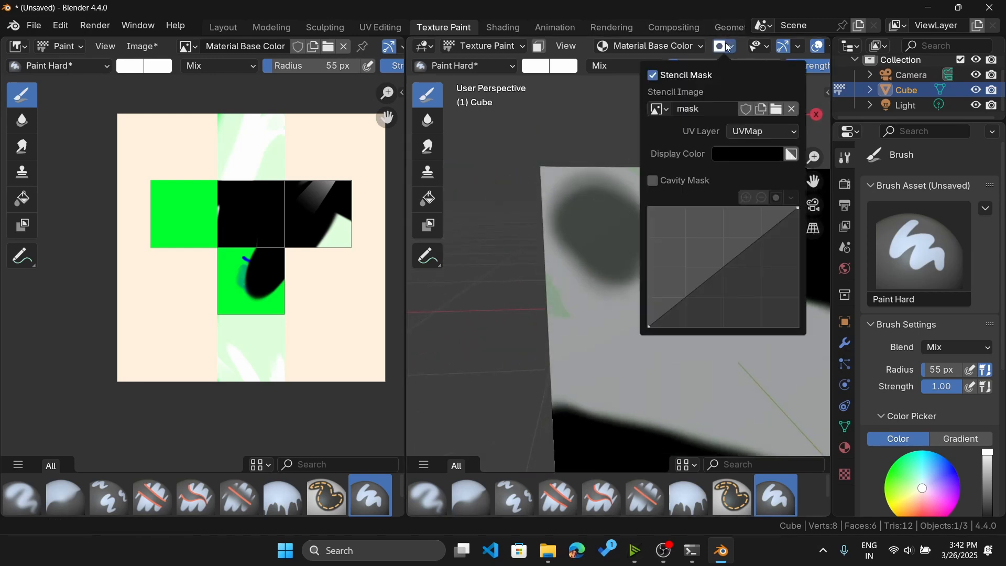
left_click(792, 109)
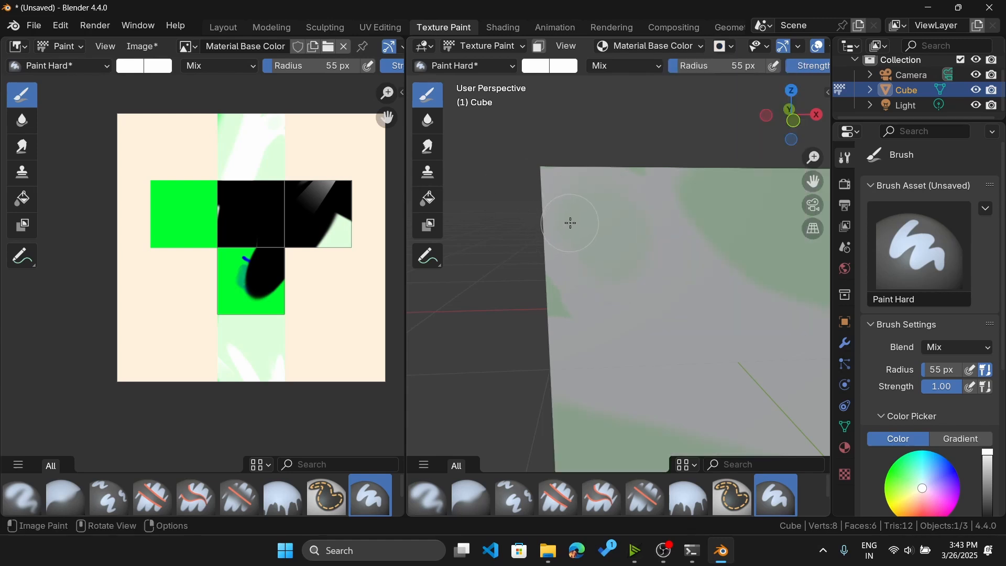
scroll(631, 232, "down", 2)
mouse_move(629, 251)
middle_mouse_down()
mouse_move(646, 250)
mouse_move(667, 224)
middle_mouse_up()
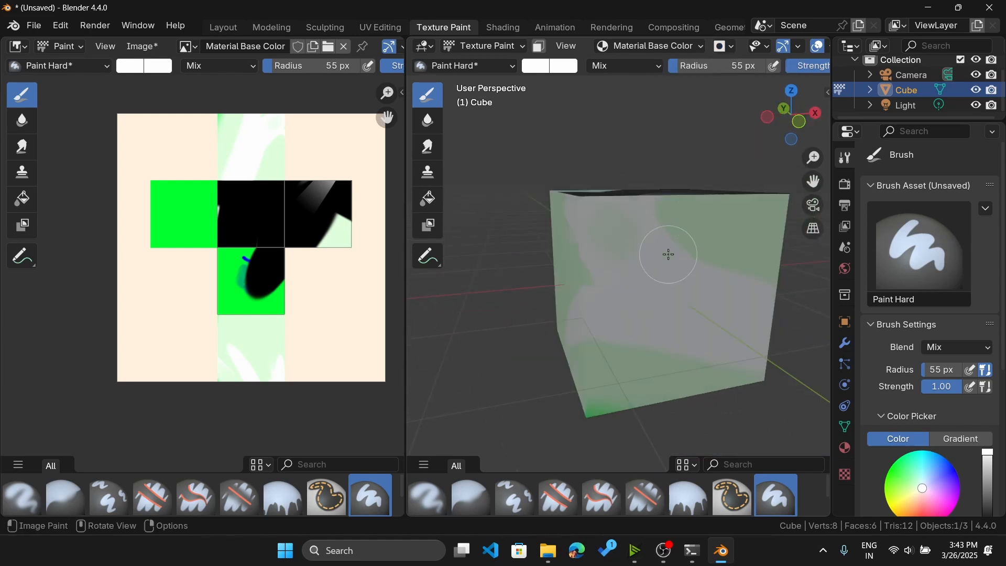
key("ctrl+z")
Step: Remove the mask image from the Stencil Mask and assign it again from the existing images
left_click(715, 47)
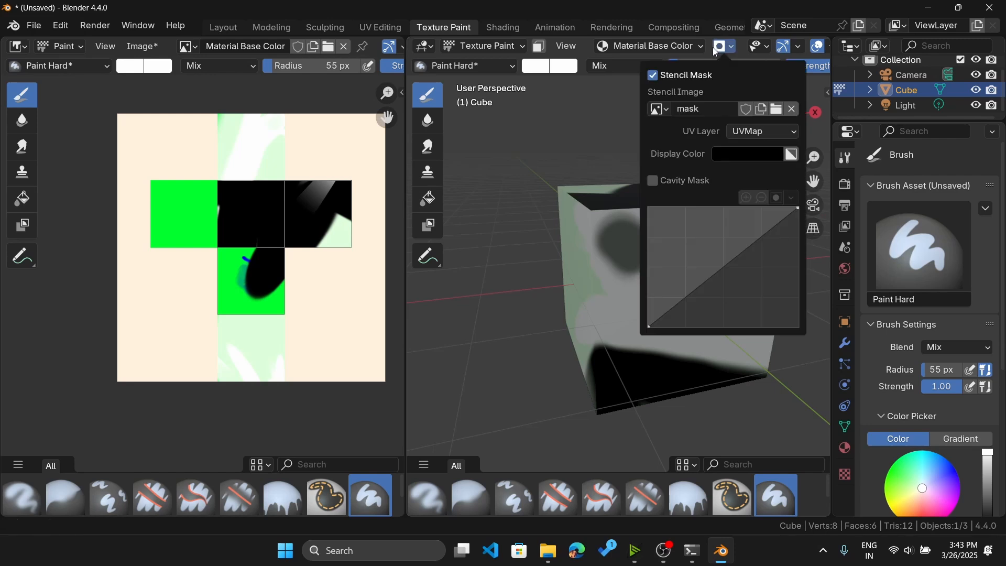
left_click(795, 110)
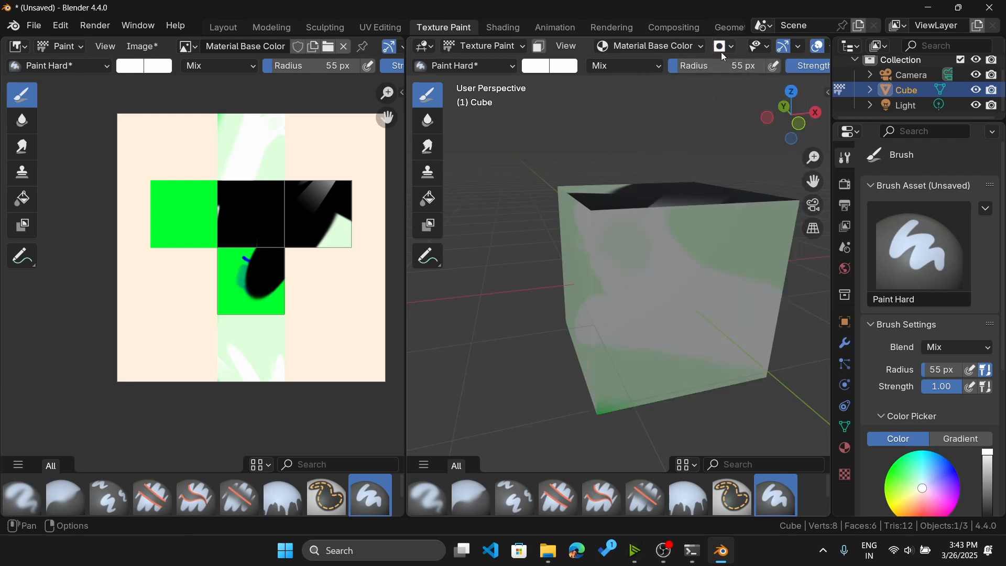
left_click(721, 52)
left_click(658, 111)
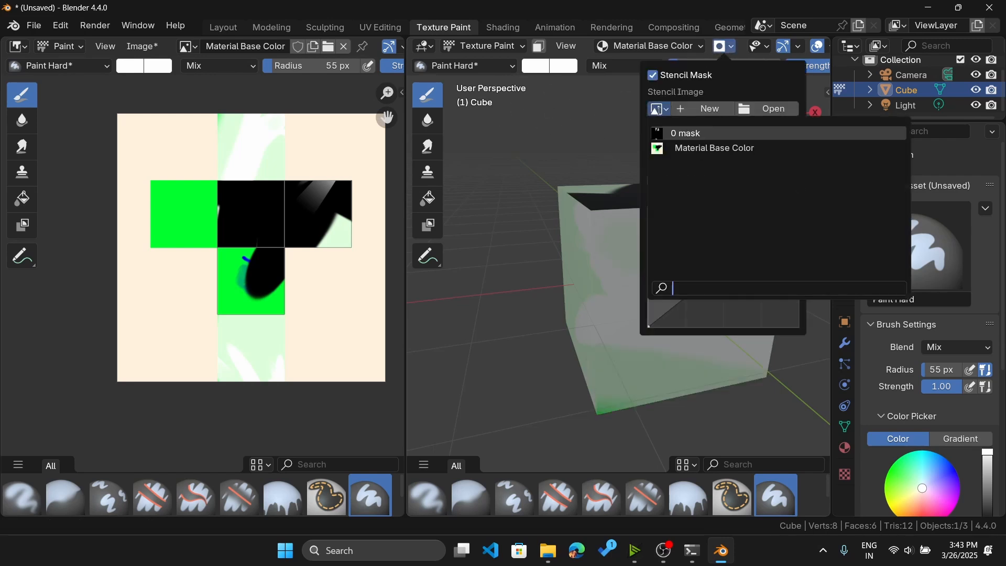
left_click(683, 134)
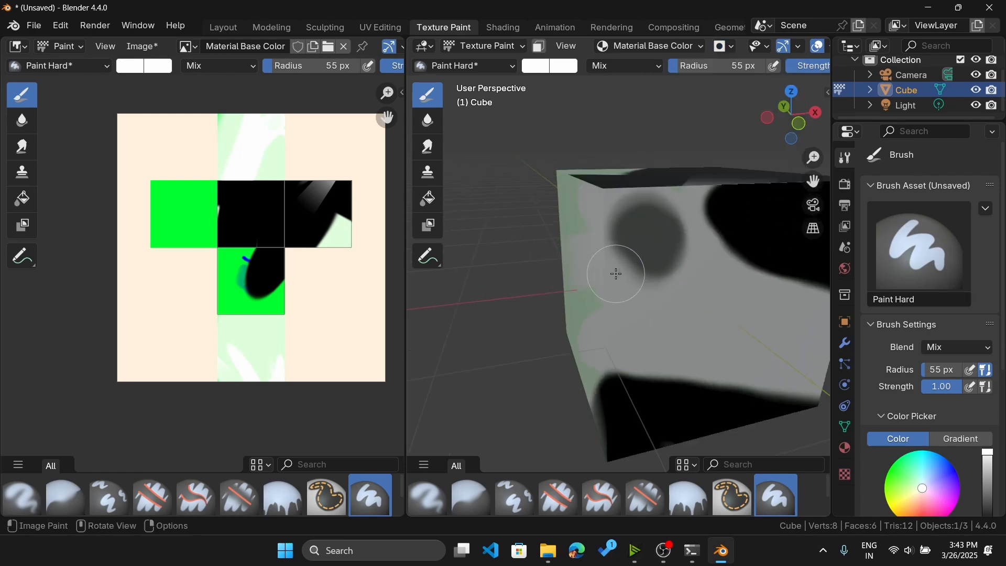
Step: Inspect the painted face without its stencil image, and reassign the mask image to the Stencil Mask
left_click(730, 47)
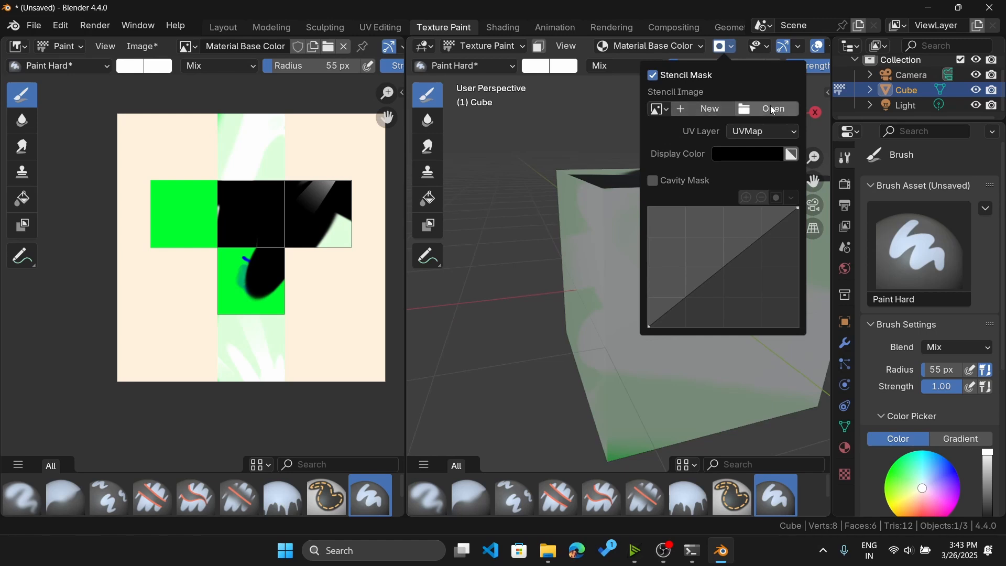
mouse_move(527, 231)
middle_mouse_down()
mouse_move(759, 228)
mouse_move(671, 238)
middle_mouse_up()
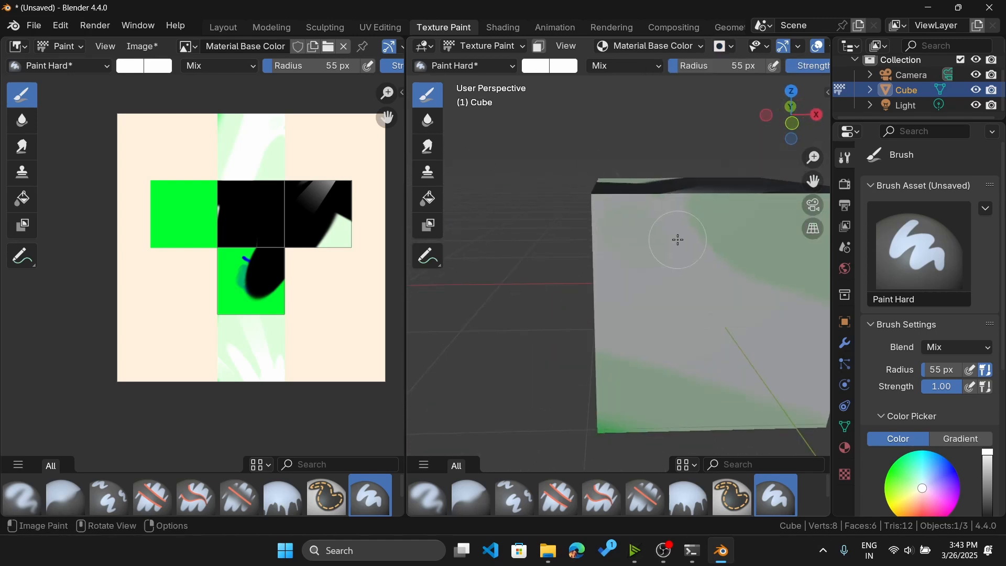
left_click(721, 47)
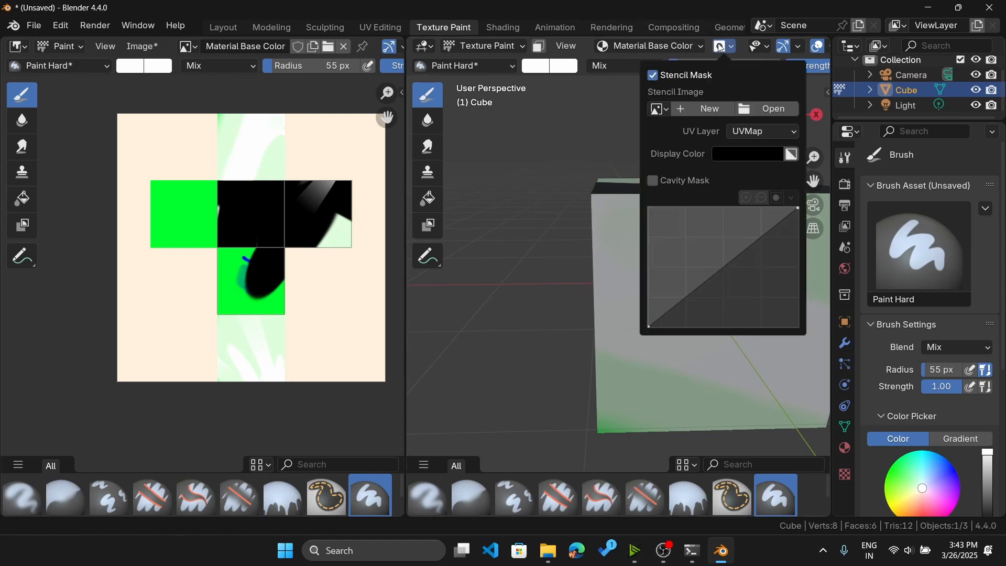
left_click(656, 109)
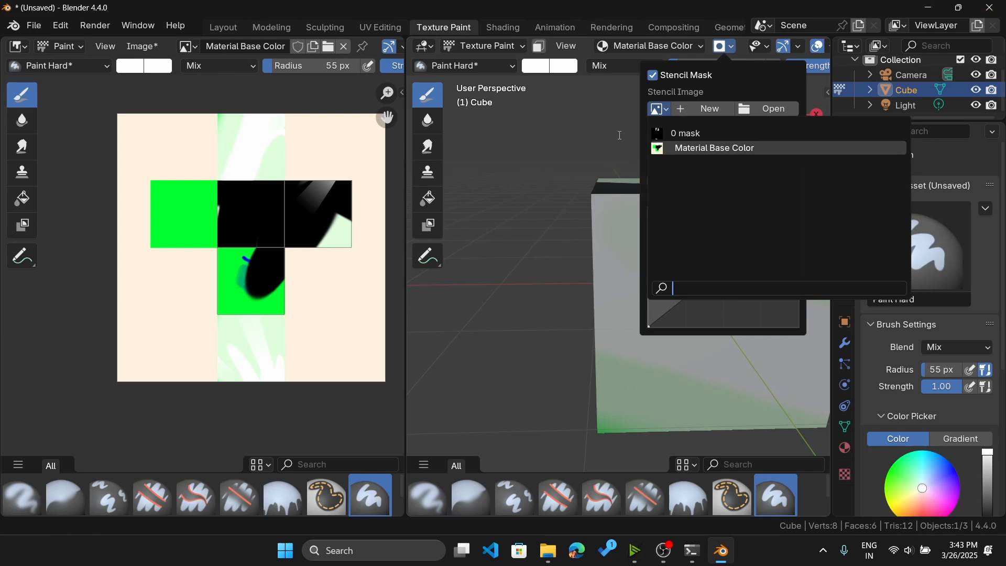
left_click(675, 134)
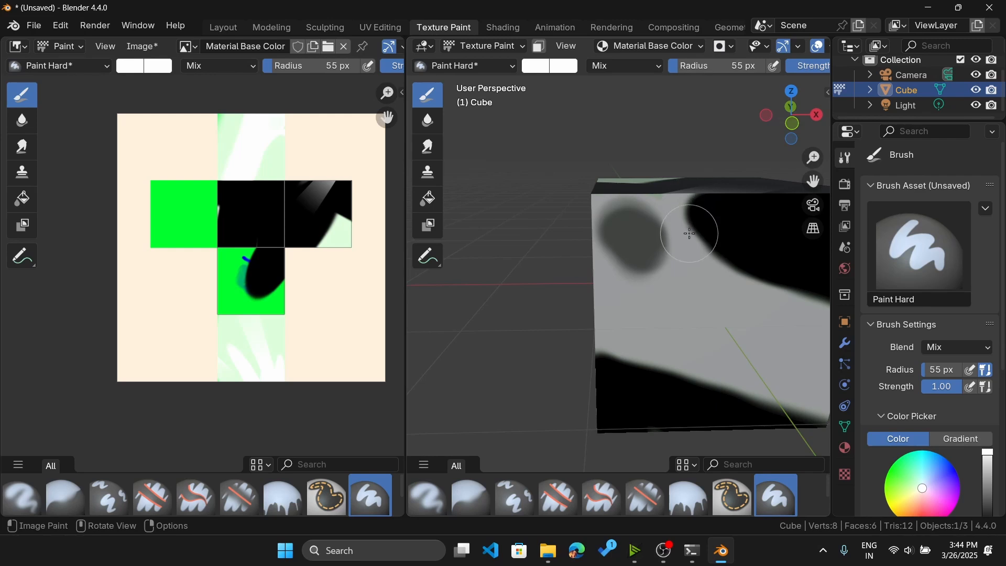
scroll(675, 248, "down", 1)
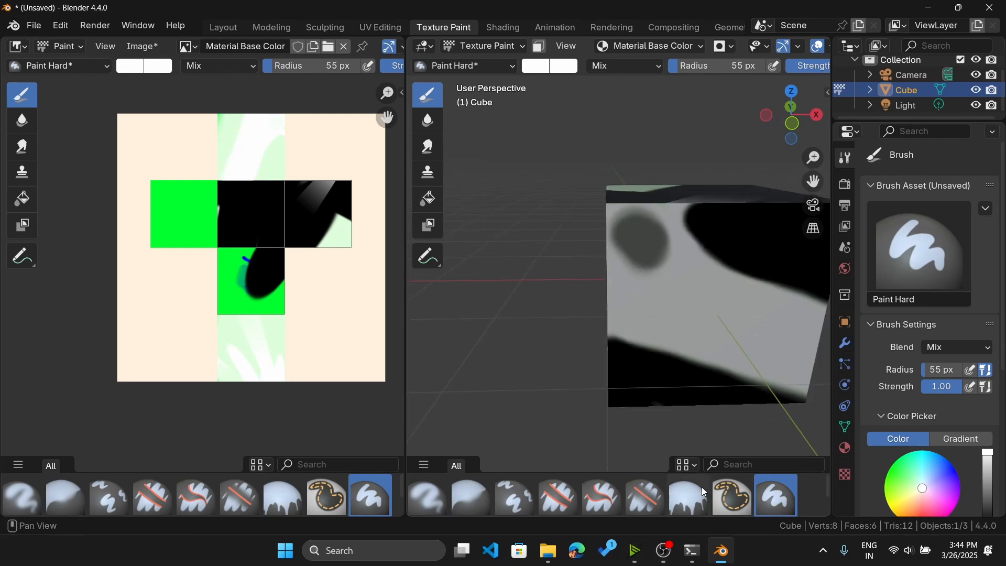
scroll(681, 193, "up", 1)
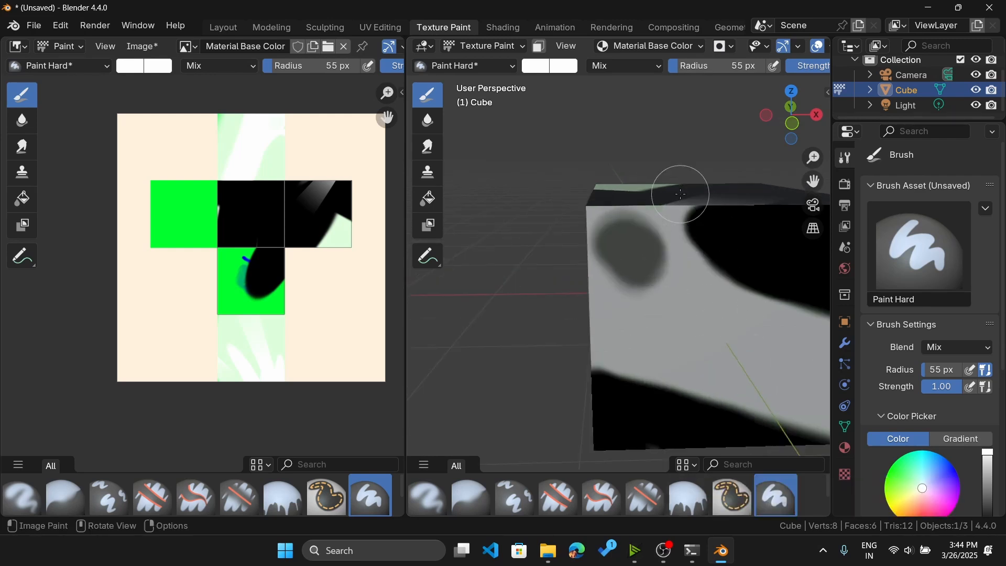
mouse_move(676, 194)
middle_mouse_down()
mouse_move(699, 247)
mouse_move(671, 218)
middle_mouse_up()
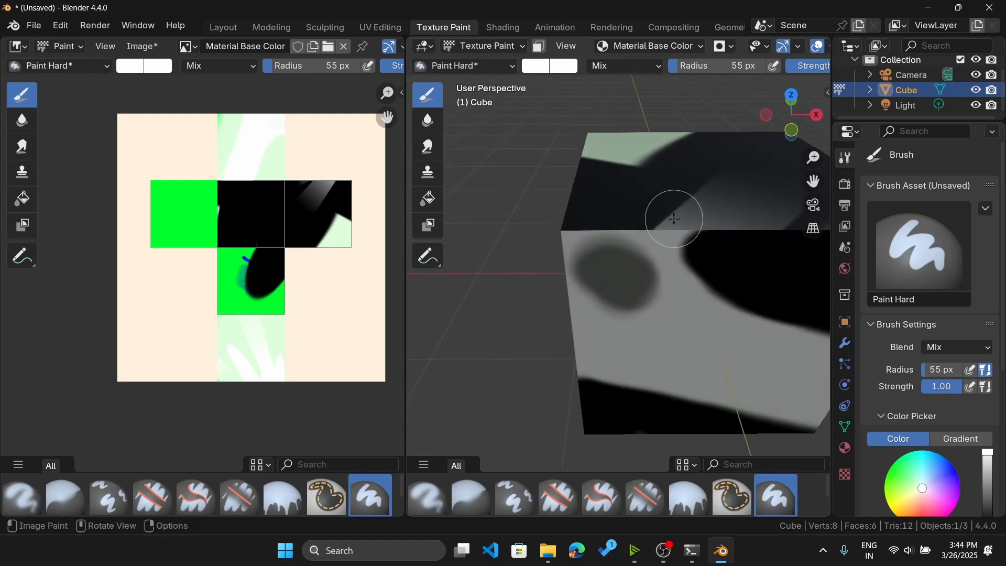
scroll(674, 219, "up", 1)
scroll(637, 163, "down", 2)
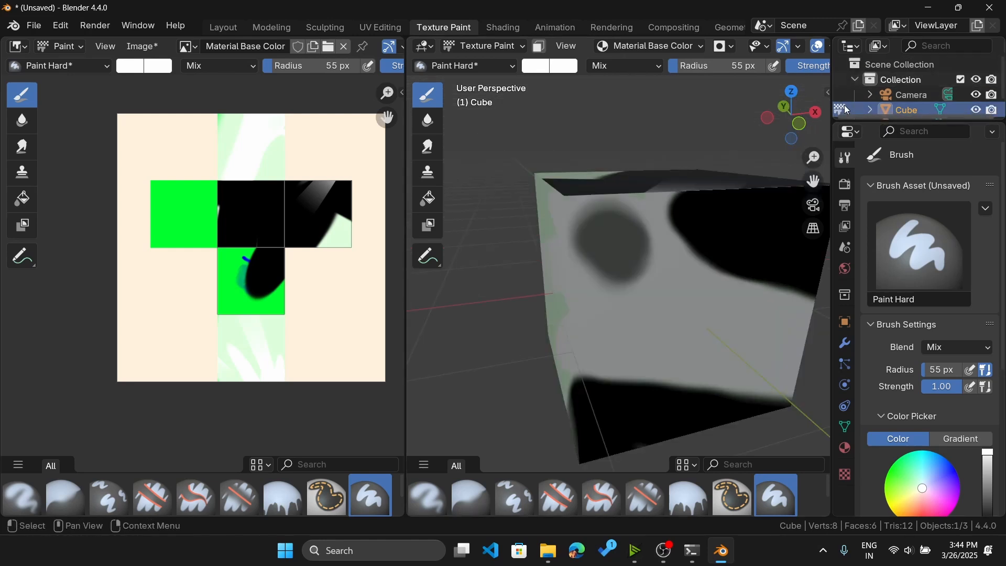
scroll(846, 109, "down", 1)
Step: Paint white strokes on the black side face, including a strip along the vertical edge beside the green face
left_click(815, 113)
mouse_move(674, 259)
middle_mouse_down()
mouse_move(643, 276)
mouse_move(667, 246)
middle_mouse_up()
left_click_drag(666, 235, 674, 245)
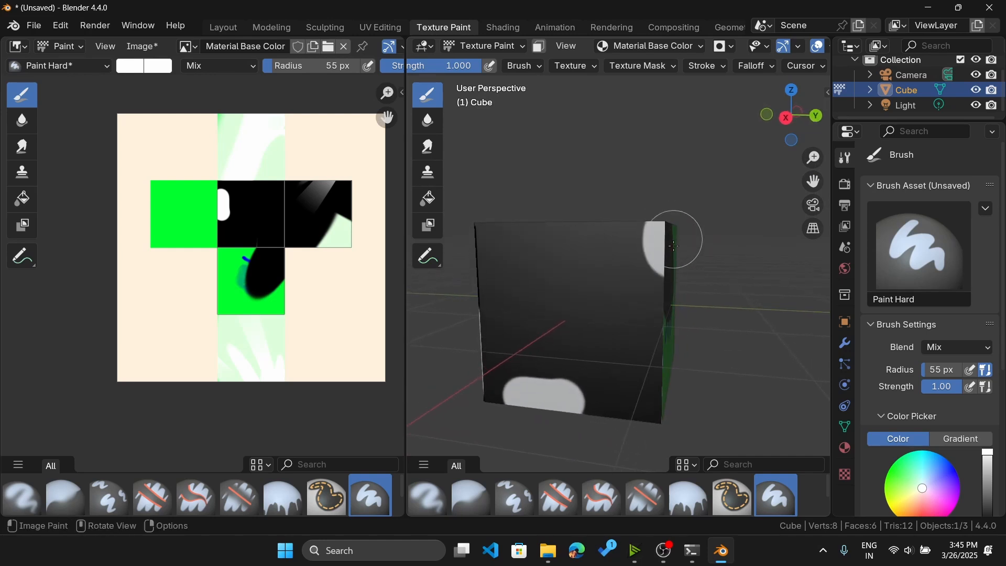
left_click(679, 237)
scroll(678, 236, "up", 1)
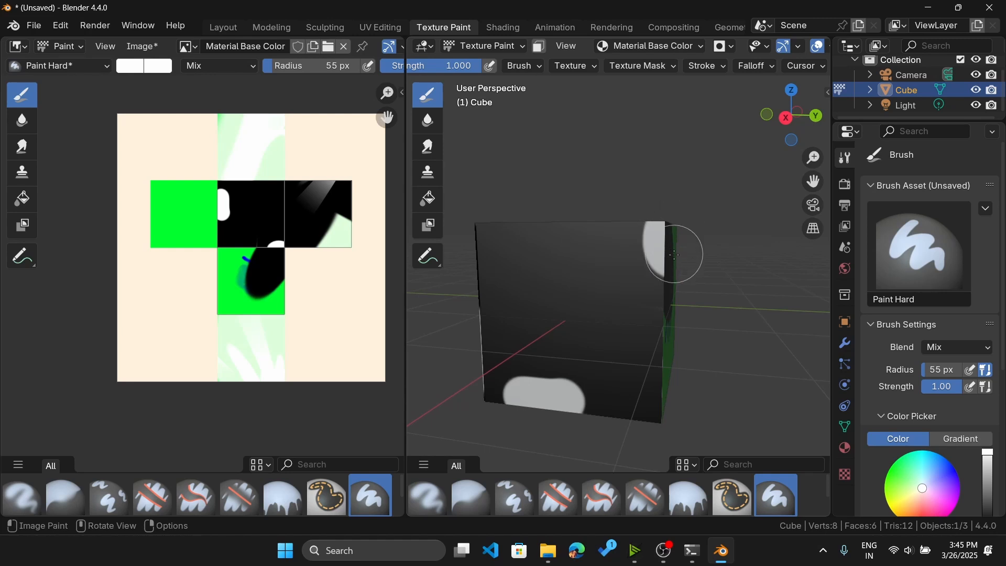
mouse_move(669, 241)
left_mouse_down()
mouse_move(680, 299)
mouse_move(675, 419)
mouse_move(642, 246)
left_mouse_up()
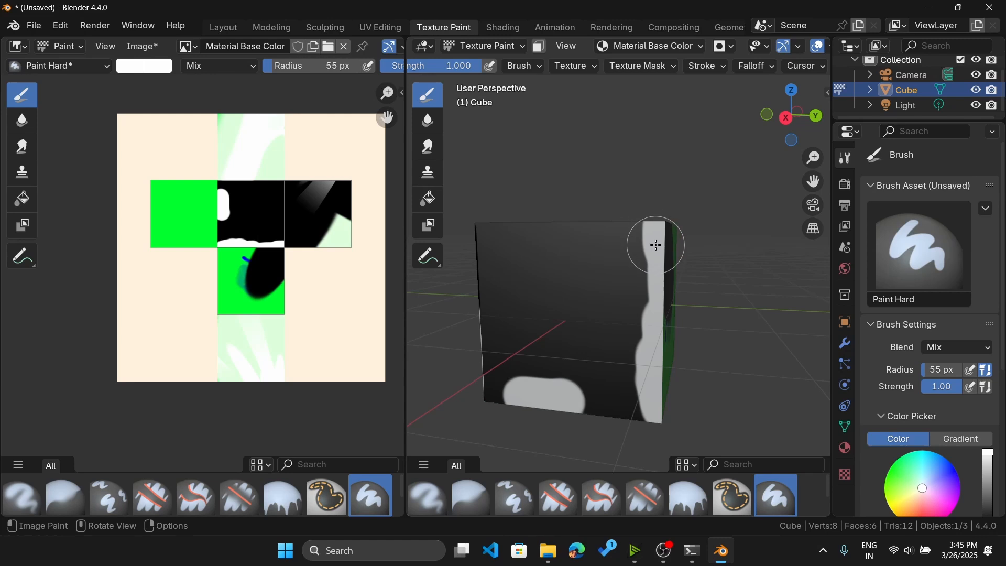
Step: Clear the stencil image and paint a wider white band along the black face's vertical edge
left_click(732, 47)
left_click(794, 110)
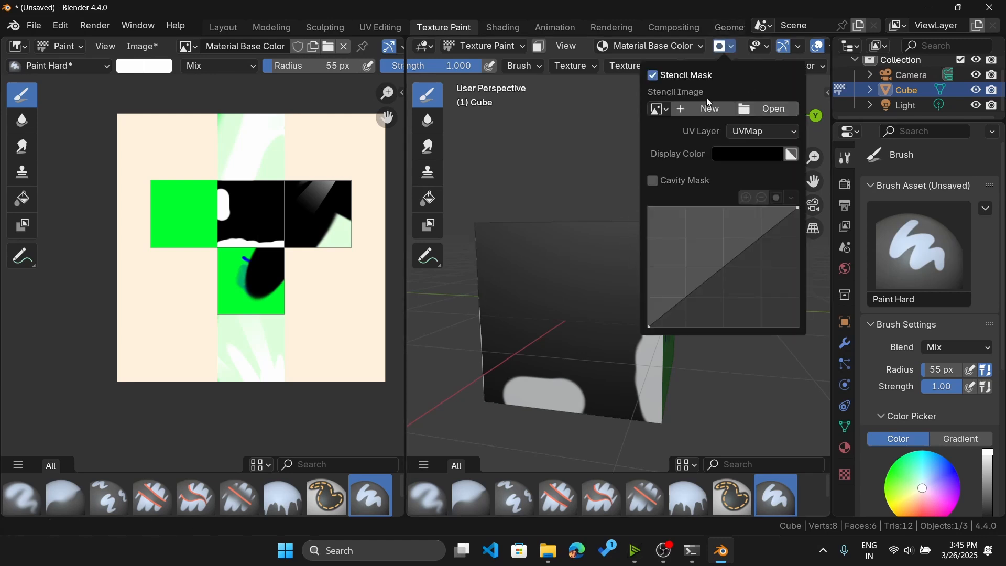
mouse_move(682, 262)
left_mouse_down()
mouse_move(678, 356)
mouse_move(656, 301)
mouse_move(640, 299)
mouse_move(638, 411)
mouse_move(674, 299)
left_mouse_up()
scroll(674, 261, "up", 1)
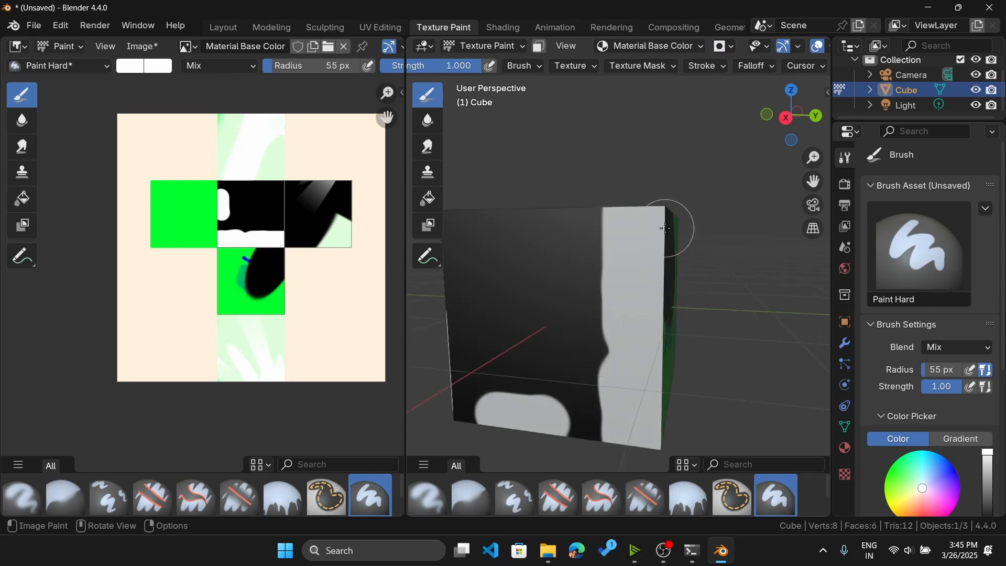
Step: Set the brush's normal falloff angle to 90
left_click(754, 66)
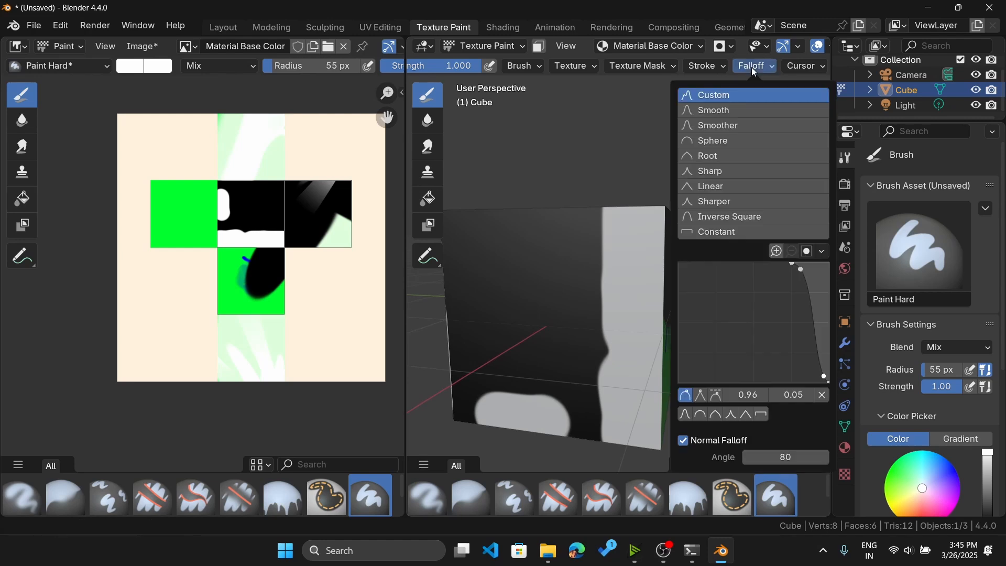
left_click(775, 458)
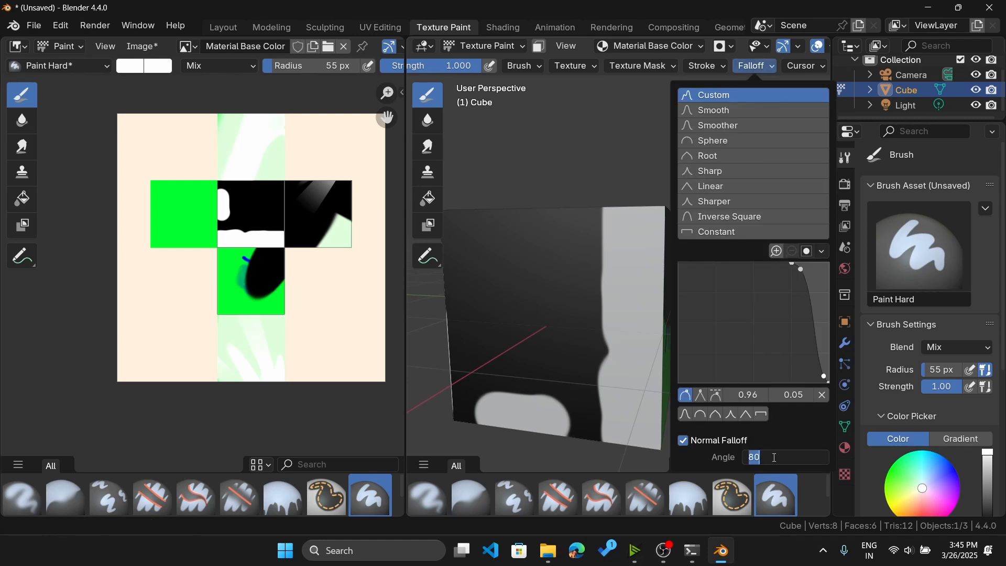
type("90")
key("Return")
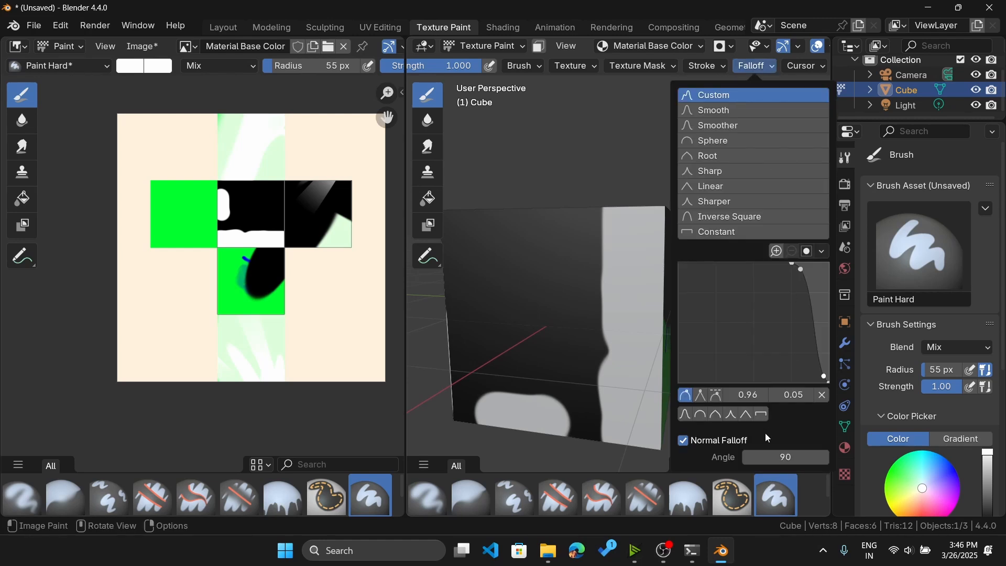
Step: Paint the adjoining green side face white by brushing up and down along its shared vertical edge
mouse_move(672, 236)
left_mouse_down()
mouse_move(658, 217)
mouse_move(660, 370)
left_mouse_up()
left_click_drag(654, 413, 641, 232)
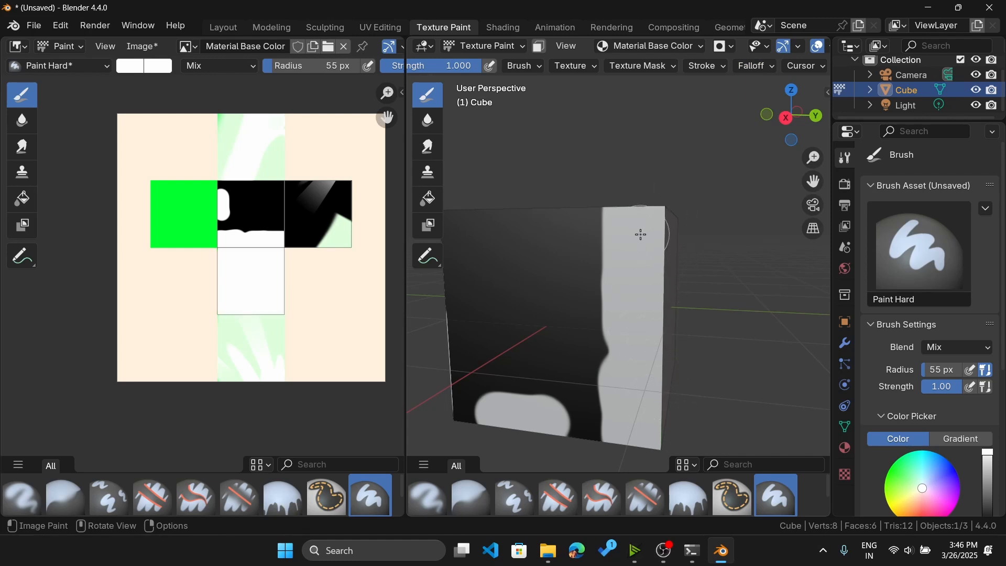
mouse_move(642, 235)
middle_mouse_down()
mouse_move(642, 274)
mouse_move(653, 250)
middle_mouse_up()
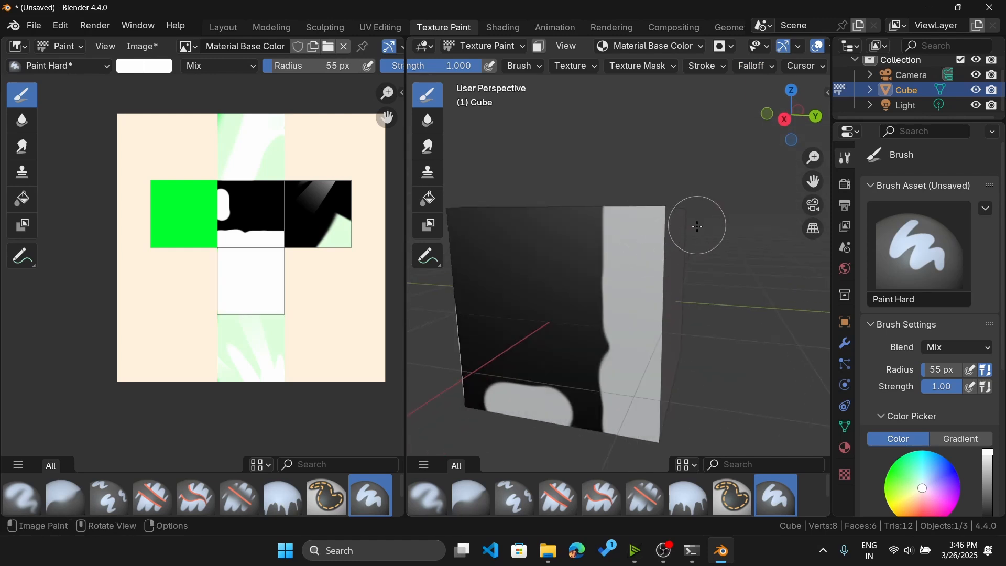
left_click_drag(699, 225, 659, 400)
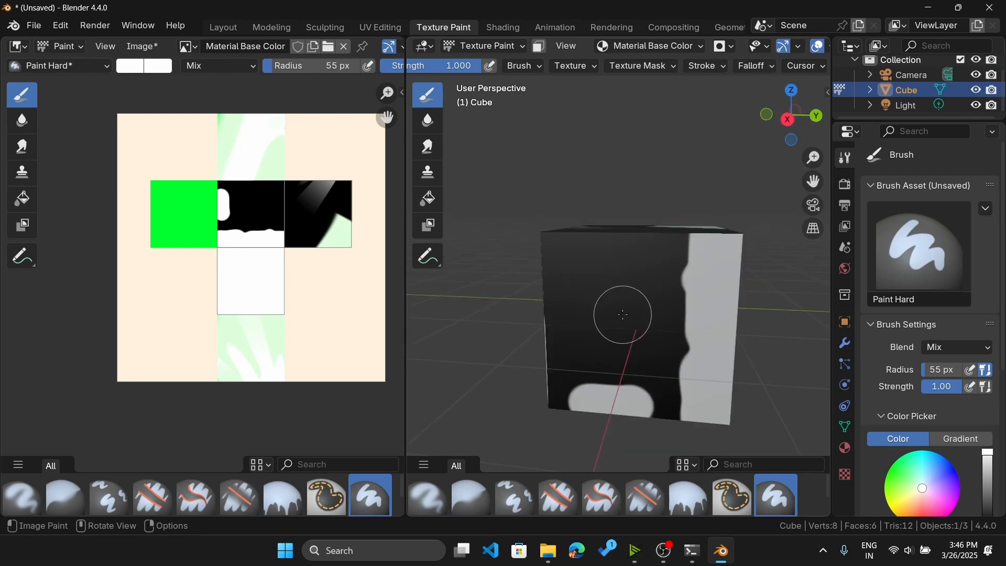
Step: Switch the stroke method to Line and paint a diagonal white stroke across the black side face up to its top edge
key("e")
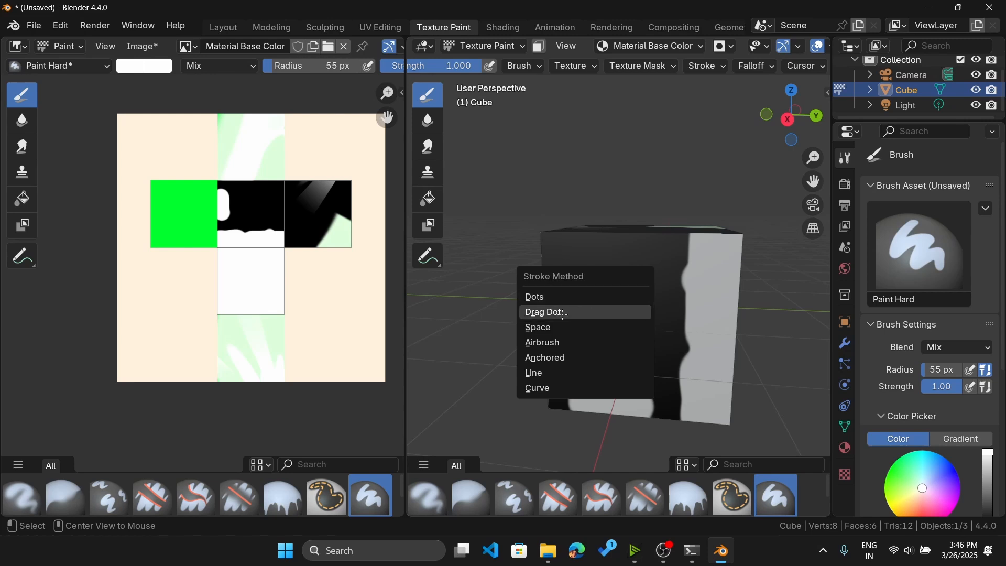
left_click(542, 373)
mouse_move(556, 358)
left_mouse_down()
mouse_move(611, 276)
mouse_move(662, 234)
left_mouse_up()
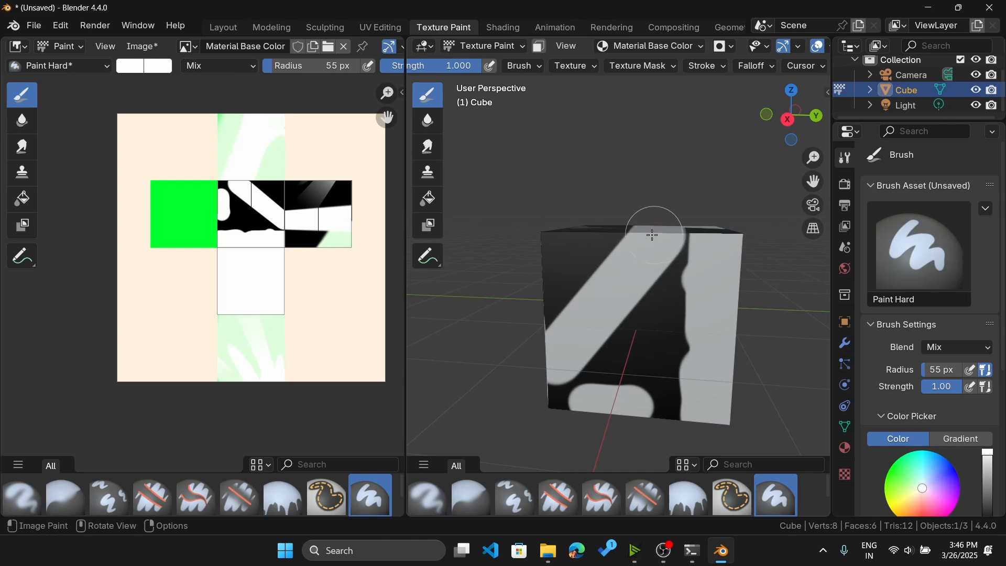
mouse_move(653, 236)
middle_mouse_down()
mouse_move(698, 299)
mouse_move(671, 332)
mouse_move(702, 277)
mouse_move(734, 309)
mouse_move(620, 302)
middle_mouse_up()
scroll(699, 278, "up", 1)
scroll(619, 302, "up", 1)
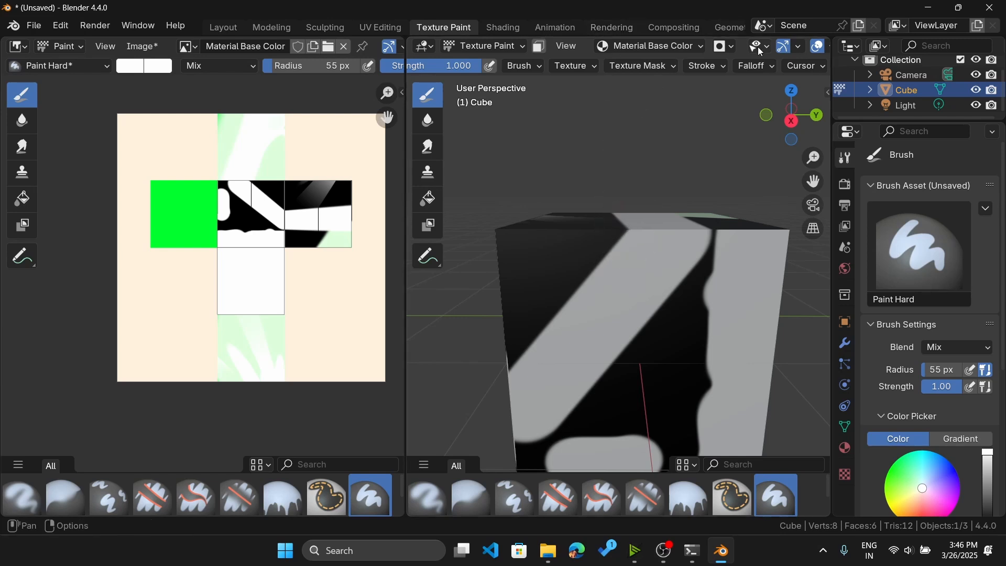
Step: Set the normal falloff angle to 80 and paint another straight white stroke on the black face up to its top edge
left_click(763, 69)
left_click(763, 457)
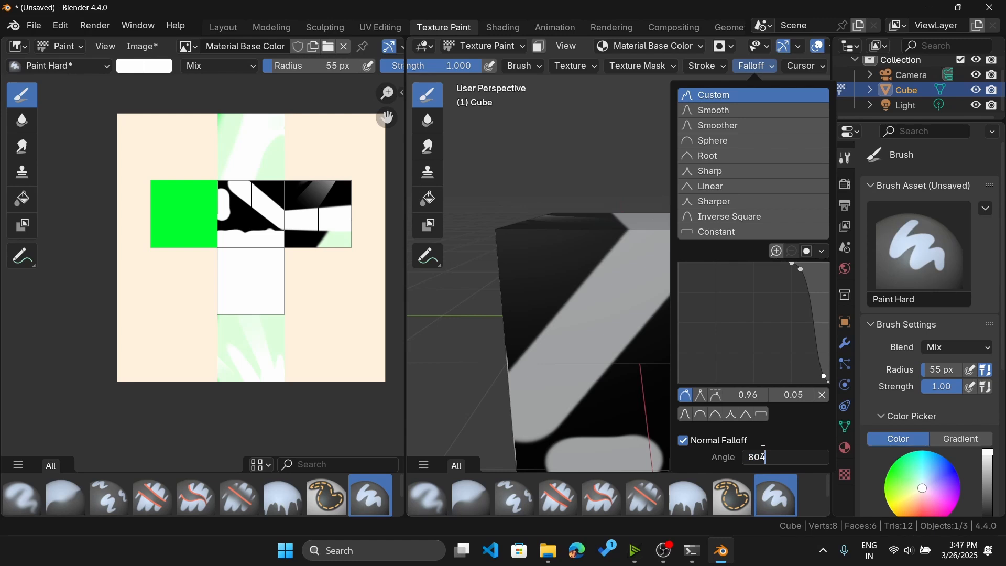
type("80")
key("Return")
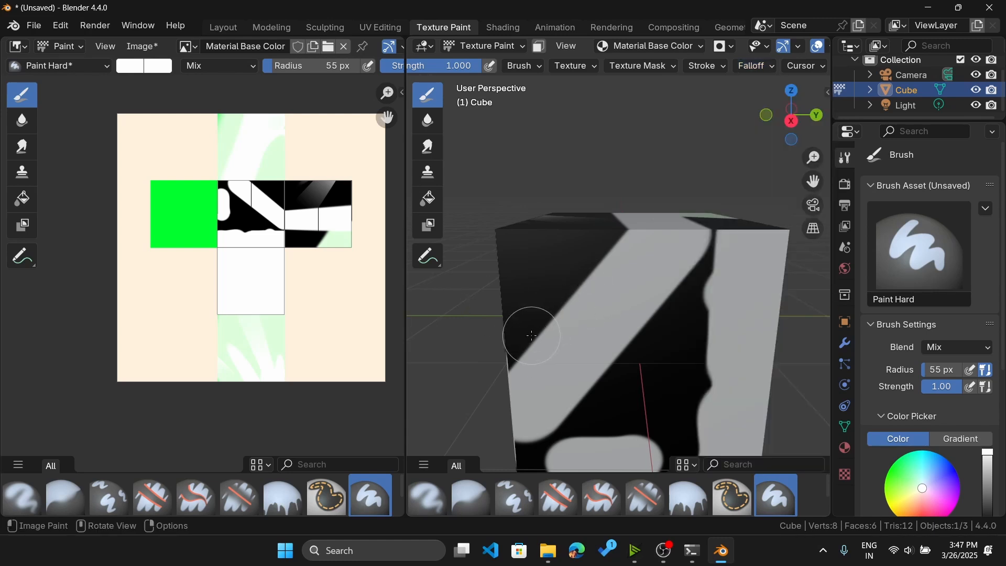
left_click_drag(531, 336, 584, 226)
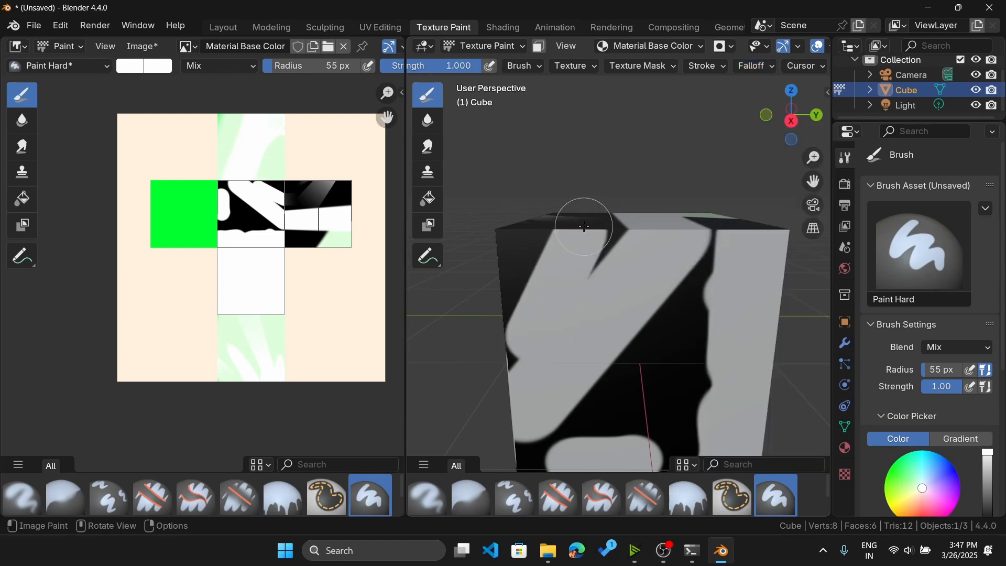
scroll(585, 226, "up", 2)
scroll(568, 262, "down", 4)
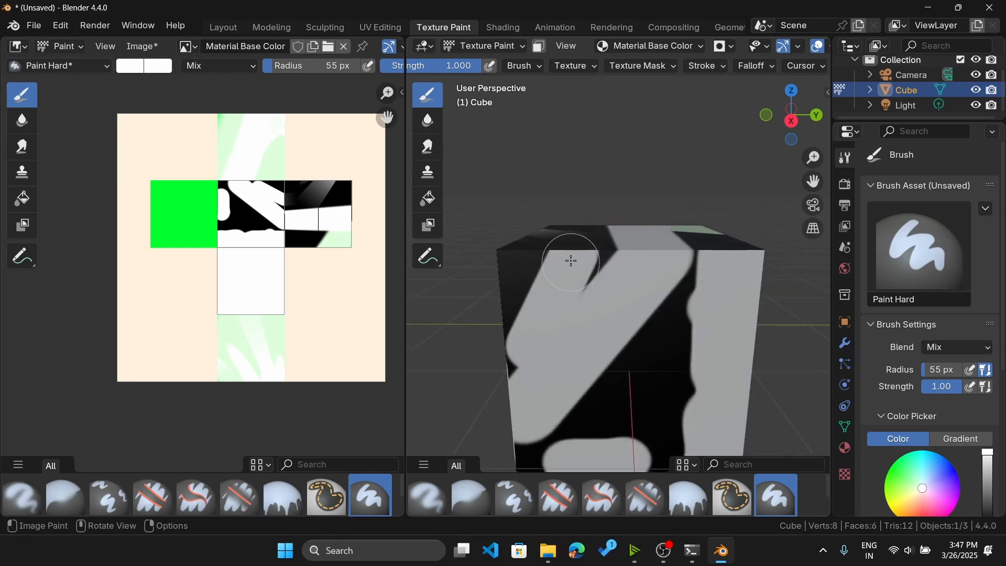
middle_click_drag(568, 267, 678, 263, "shift")
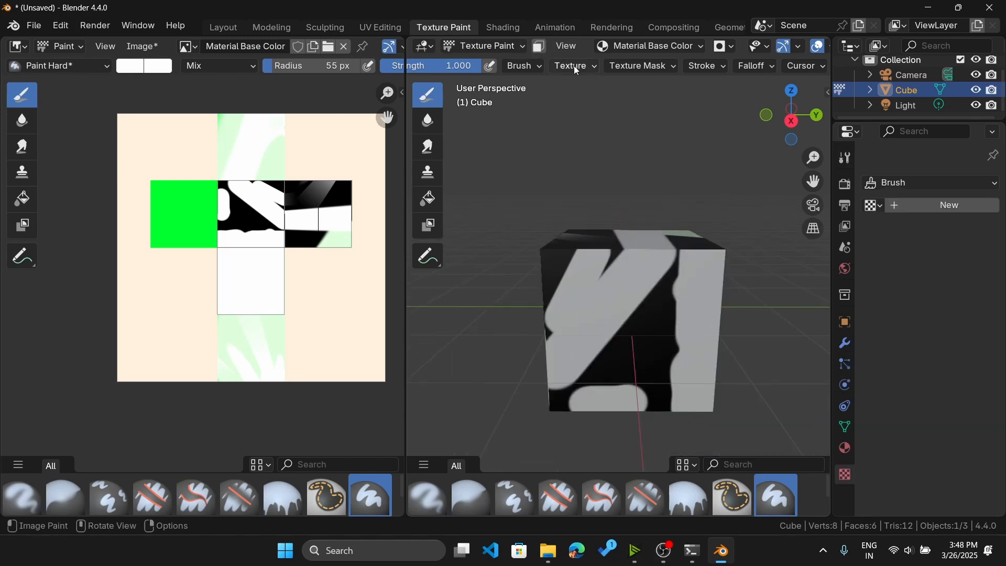
Step: Create a new brush texture and load the image web.png from the Documents folder into it
left_click(573, 67)
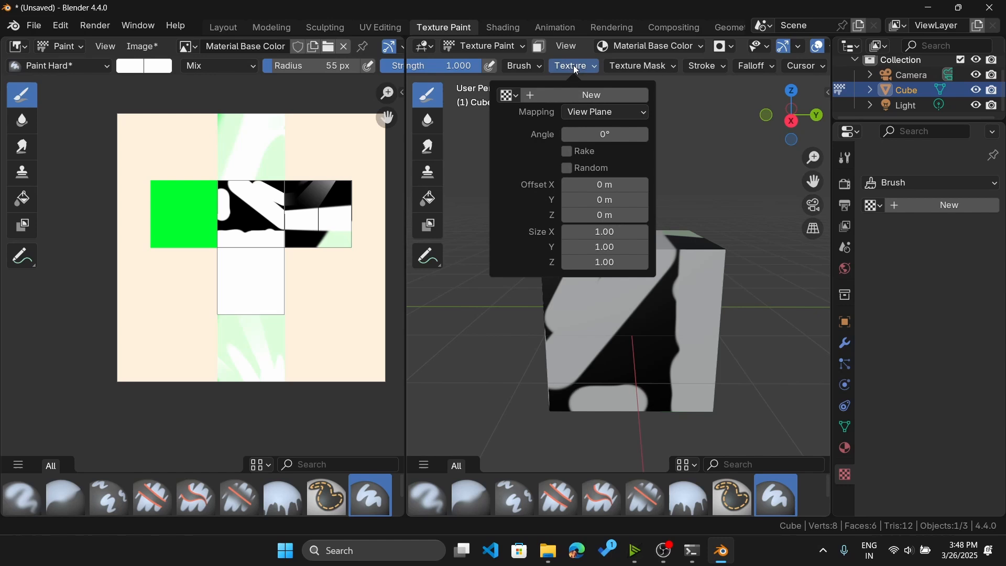
left_click(551, 95)
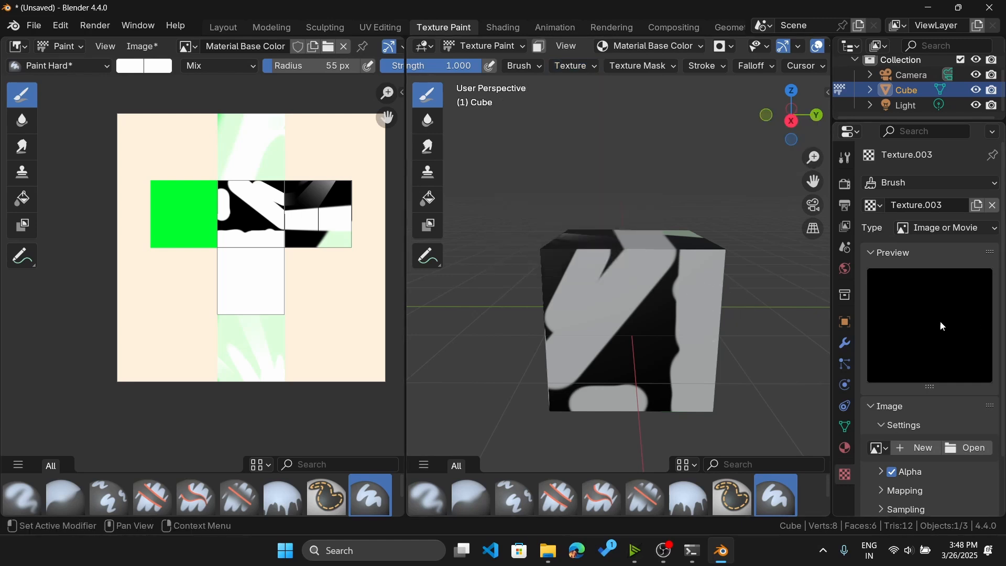
scroll(936, 316, "down", 3)
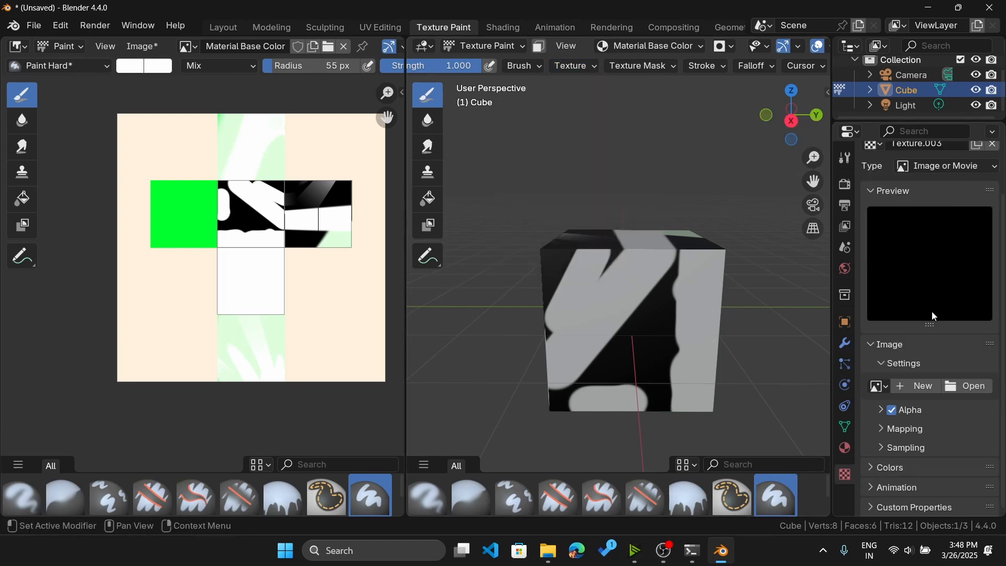
left_click(964, 388)
scroll(682, 283, "down", 3)
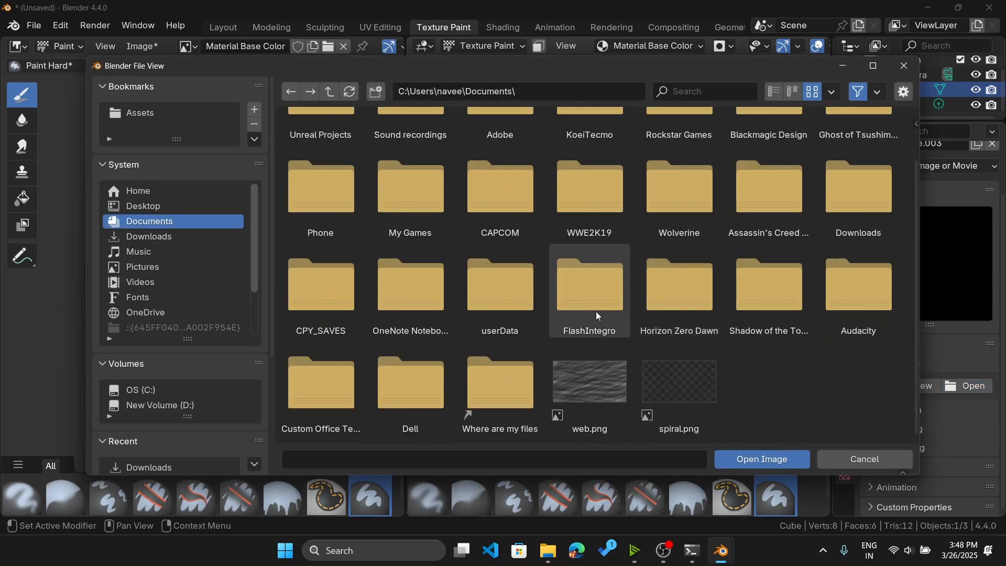
left_click(591, 384)
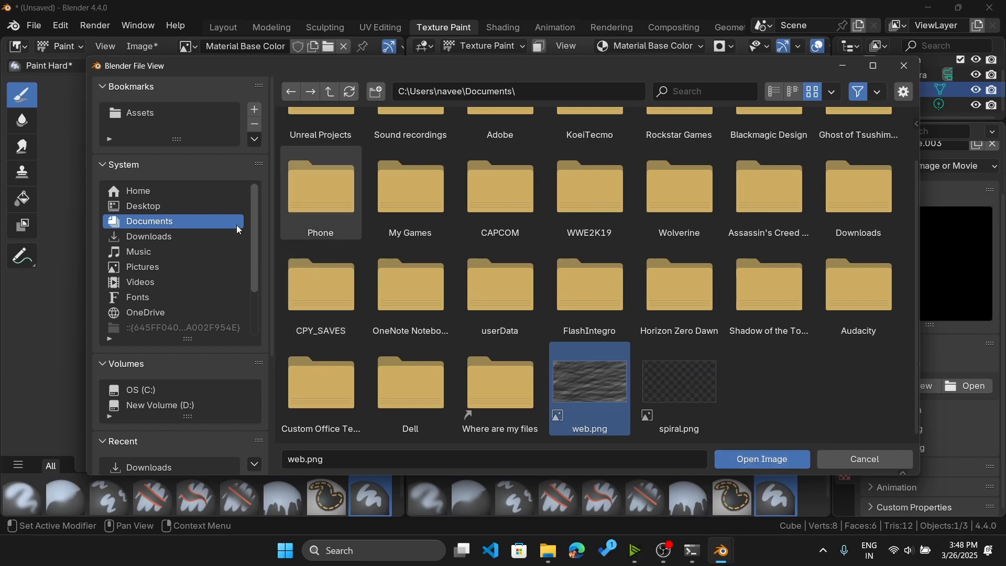
left_click(771, 459)
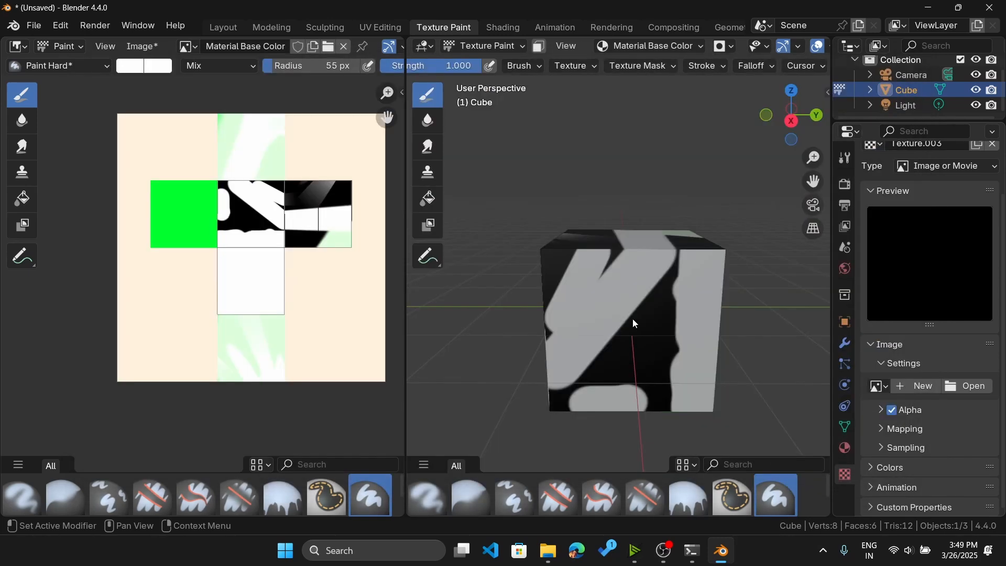
Step: Paint several textured line strokes running from the front side face across the cube's top face
scroll(634, 324, "down", 1)
left_click_drag(629, 309, 673, 251)
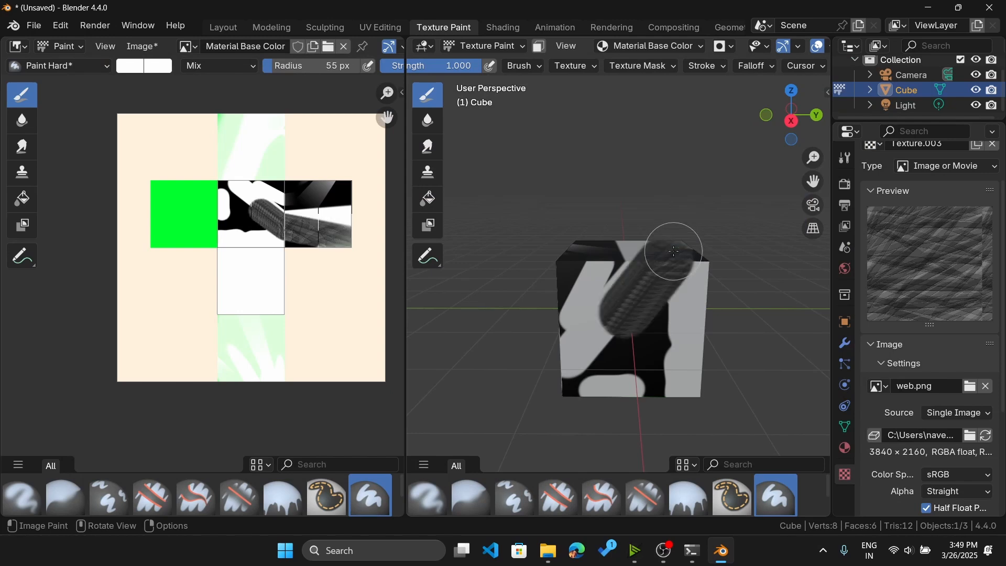
mouse_move(635, 287)
middle_mouse_down()
mouse_move(641, 293)
mouse_move(651, 252)
mouse_move(614, 244)
middle_mouse_up()
left_click_drag(583, 287, 605, 140)
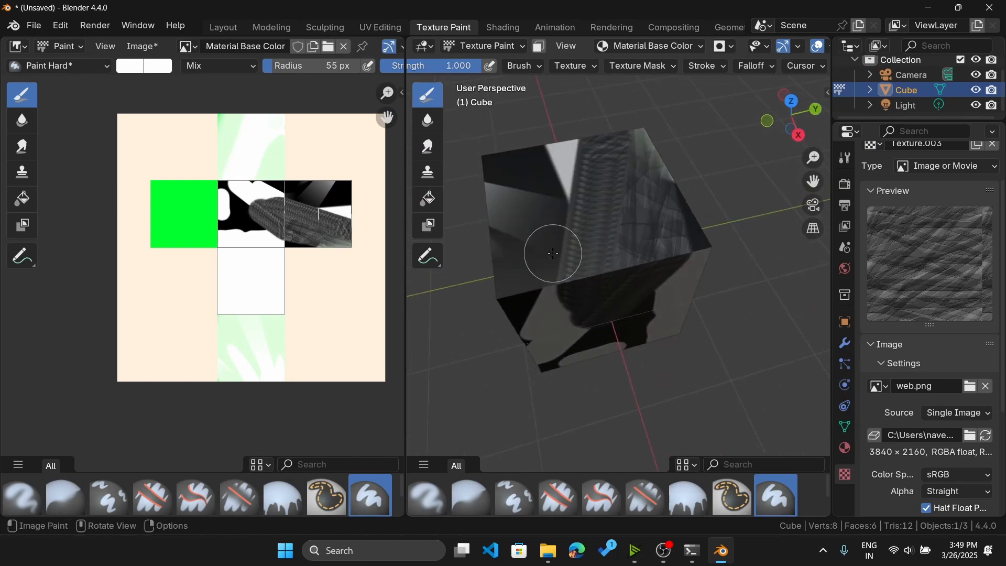
scroll(553, 253, "up", 1)
left_click_drag(544, 309, 553, 109)
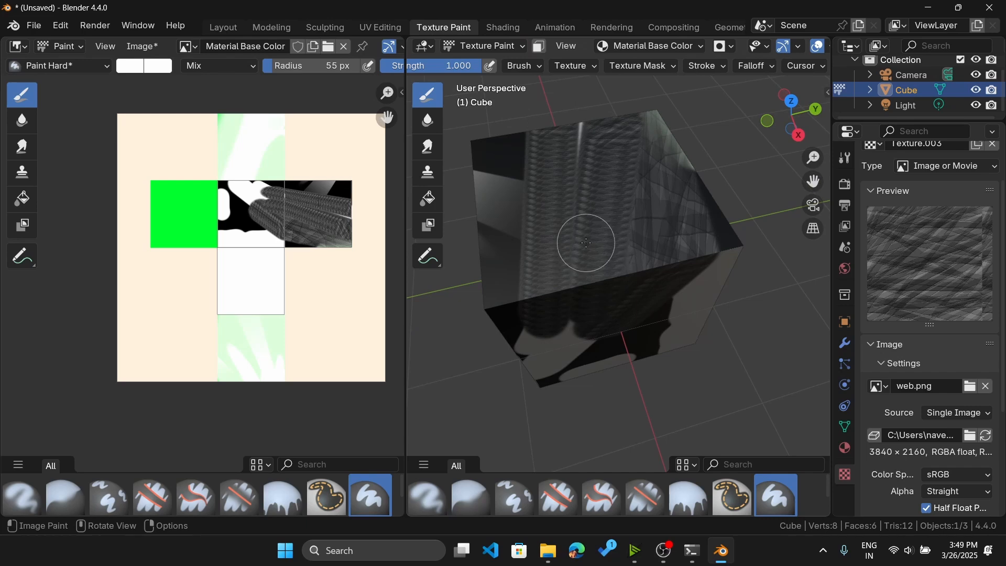
mouse_move(586, 242)
middle_mouse_down()
mouse_move(533, 173)
mouse_move(539, 198)
middle_mouse_up()
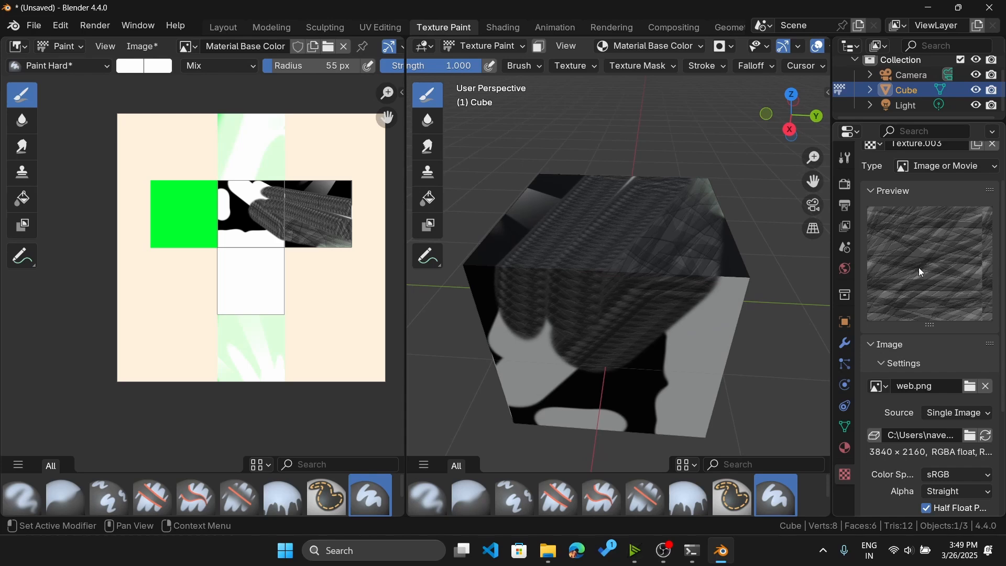
scroll(919, 250, "down", 3)
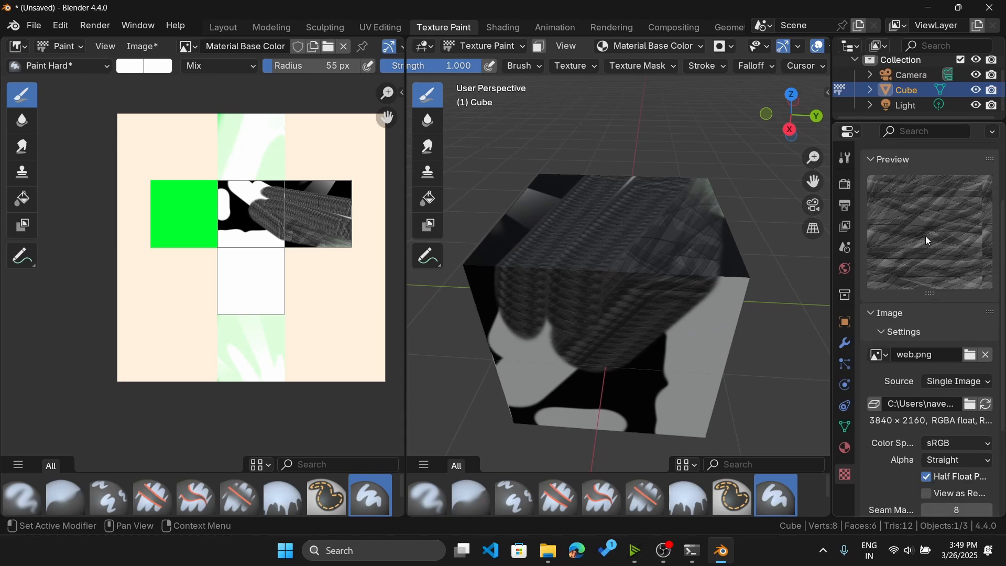
left_click(951, 374)
left_click(951, 382)
Step: Switch the stroke method to Anchored and stretch one web-textured stamp from the front face until it covers the whole cube
middle_click_drag(688, 256, 674, 289)
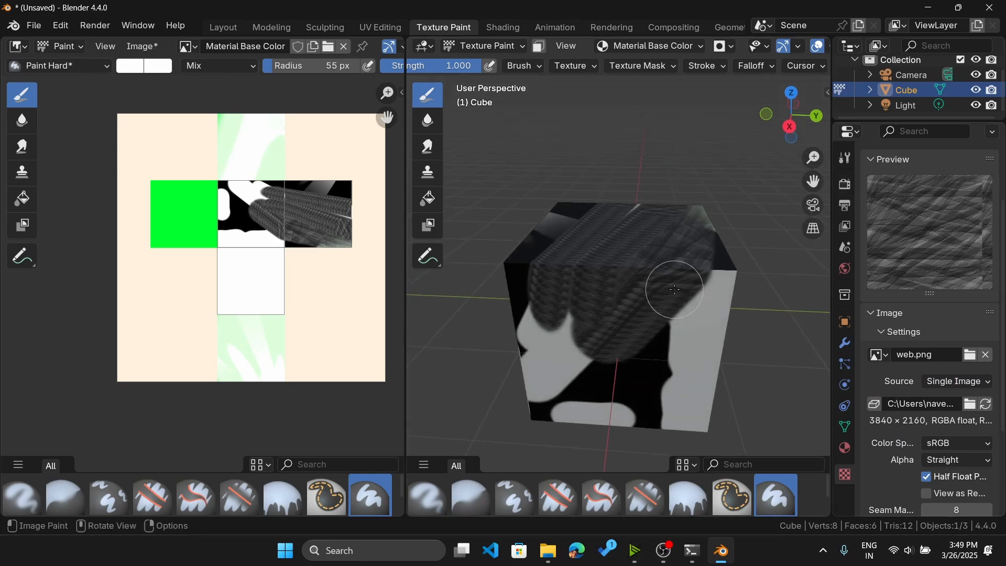
key("e")
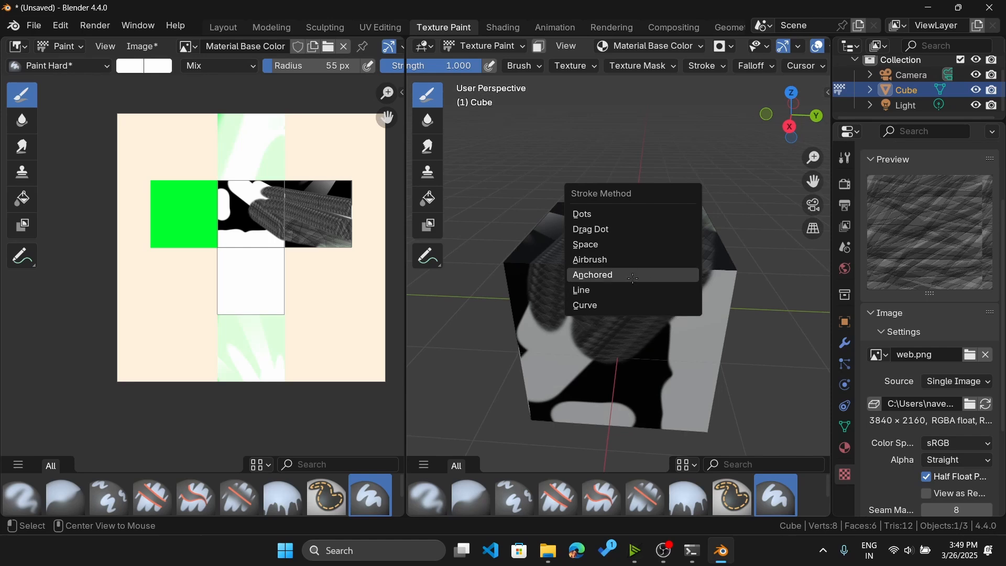
left_click(604, 273)
mouse_move(604, 273)
middle_mouse_down()
mouse_move(602, 265)
mouse_move(608, 291)
mouse_move(640, 314)
mouse_move(601, 333)
middle_mouse_up()
mouse_move(602, 333)
left_mouse_down()
mouse_move(815, 283)
mouse_move(800, 281)
left_mouse_up()
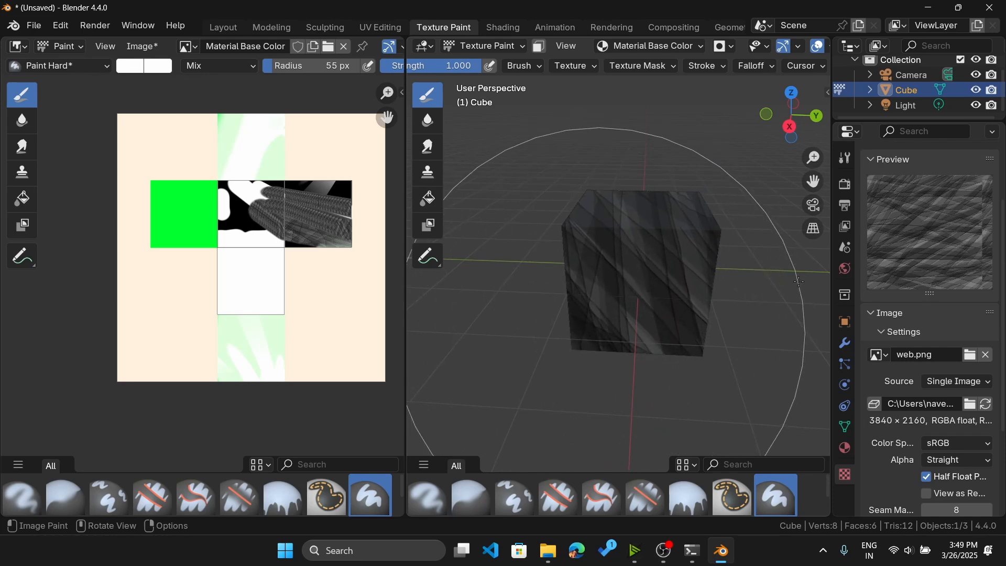
mouse_move(800, 282)
middle_mouse_down()
mouse_move(678, 243)
mouse_move(714, 294)
mouse_move(698, 330)
mouse_move(796, 350)
mouse_move(680, 250)
middle_mouse_up()
middle_click_drag(680, 250, 597, 275)
key("e")
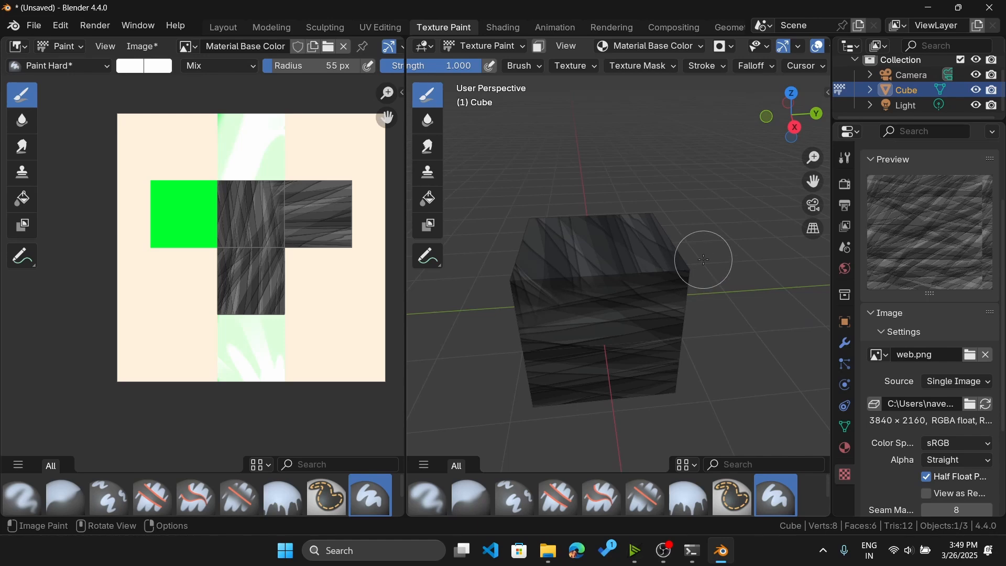
Step: Remove web.png from the brush texture and assign it again from the existing images
scroll(917, 157, "up", 5)
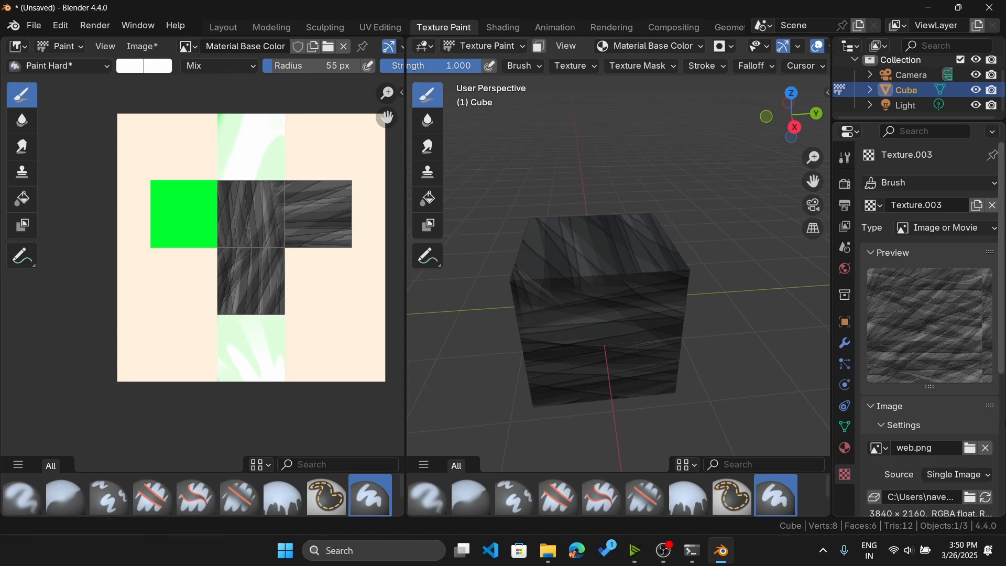
left_click(987, 449)
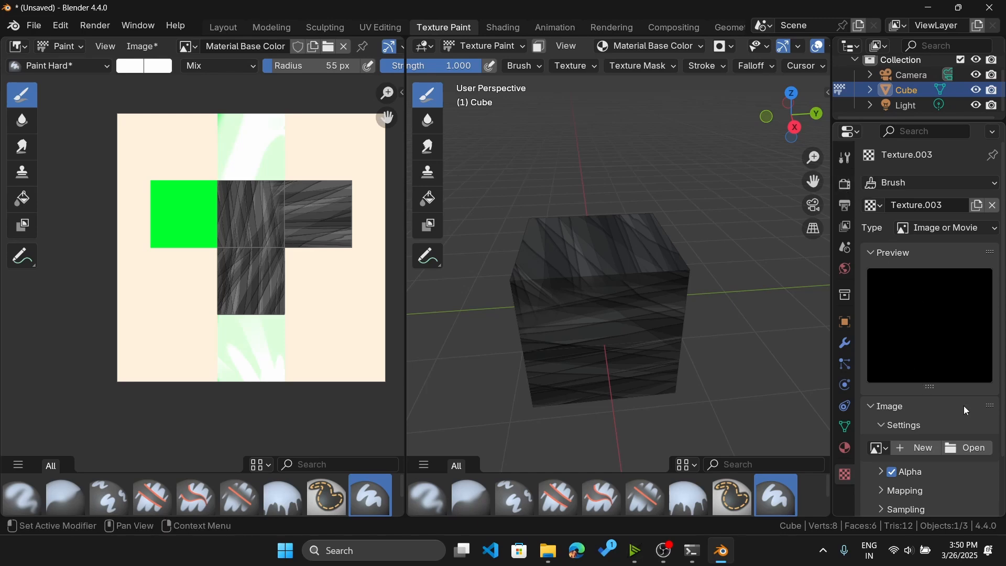
left_click(880, 448)
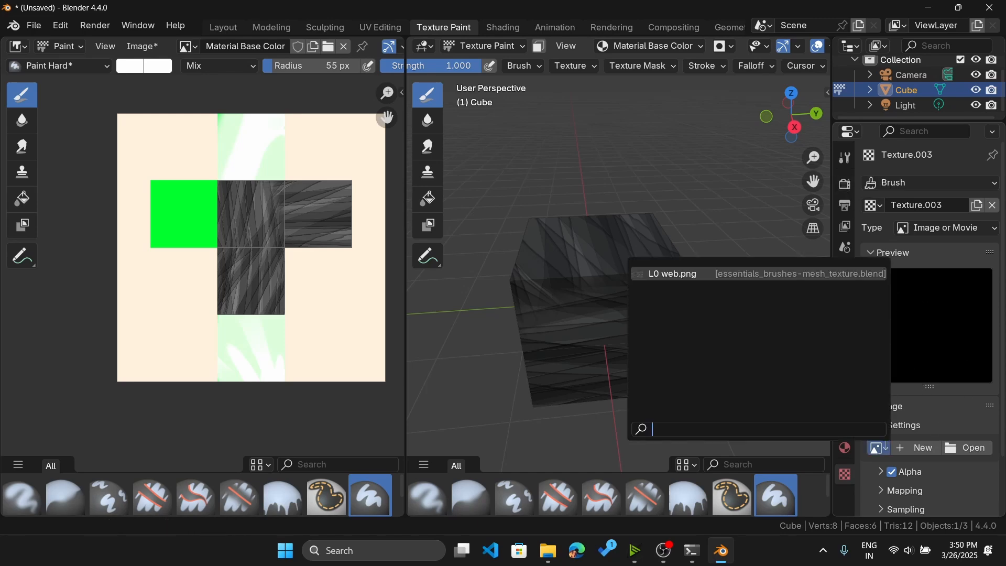
left_click(778, 273)
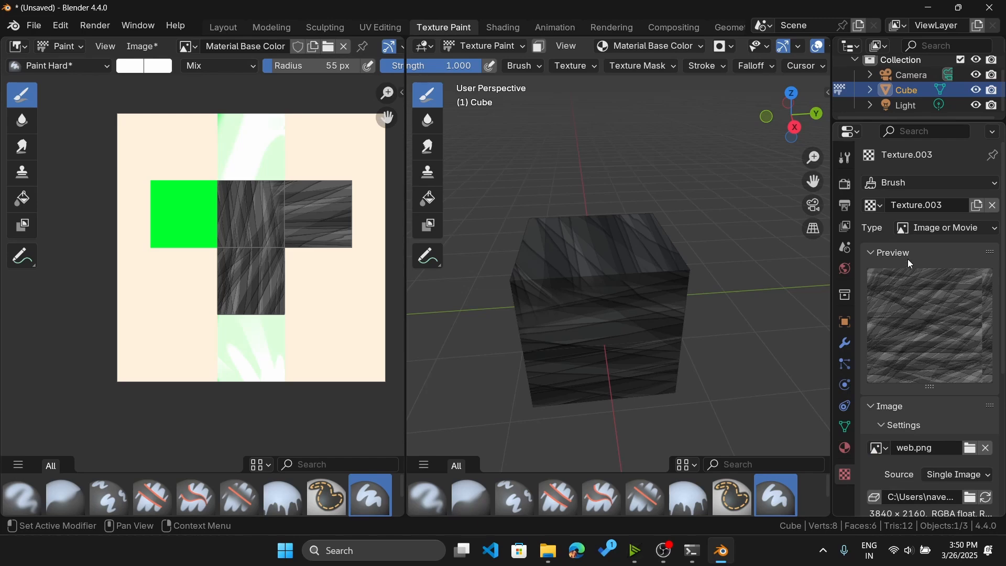
Step: Open the brush's tool settings and view the textured cube from another side
left_click(848, 157)
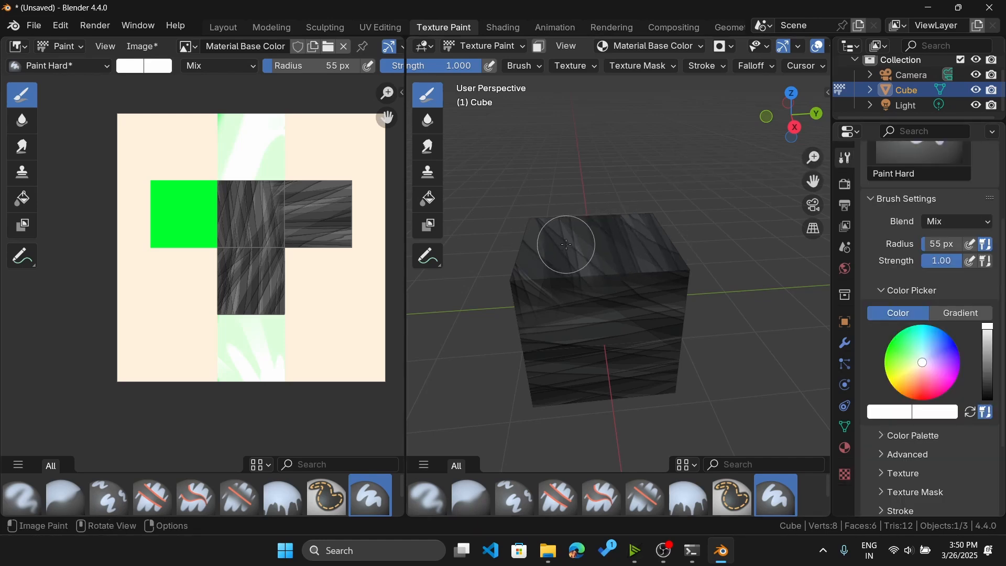
mouse_move(550, 258)
middle_mouse_down()
mouse_move(570, 282)
mouse_move(629, 269)
middle_mouse_up()
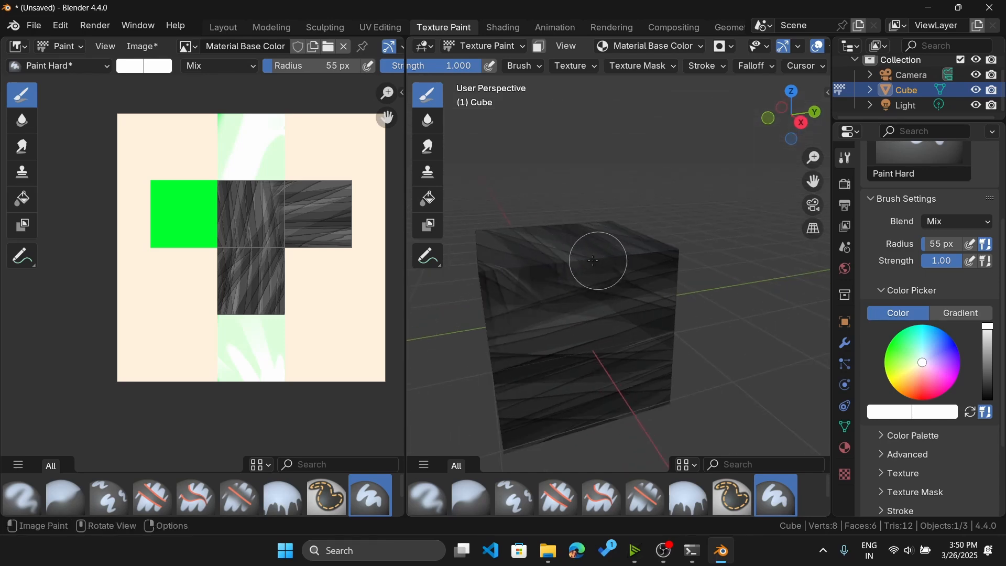
Step: Set the brush colour to blue and stretch an anchored textured stamp from the pale side face over the cube
left_click(955, 344)
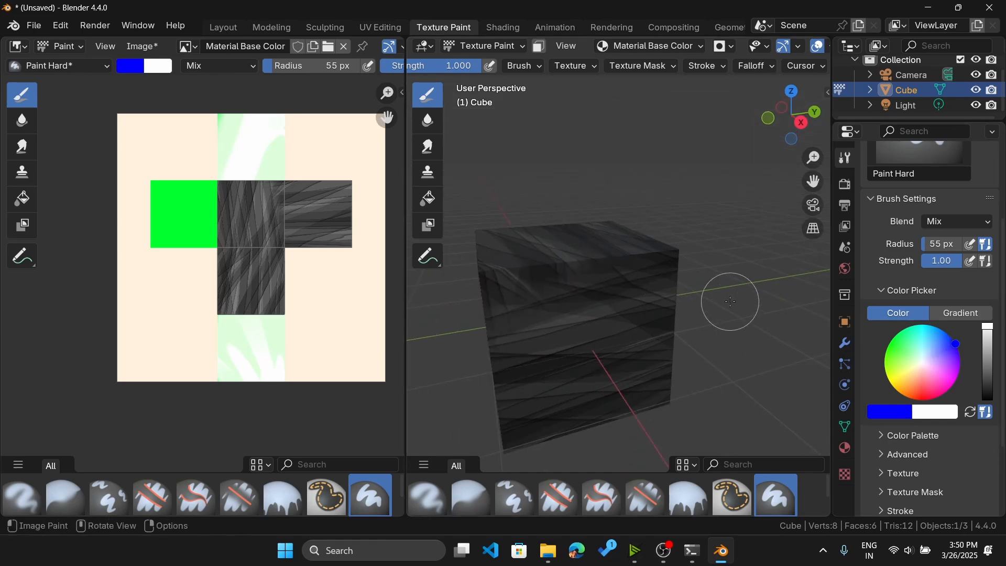
scroll(729, 300, "down", 1)
middle_click_drag(576, 311, 639, 301, "shift")
middle_click_drag(640, 301, 713, 303)
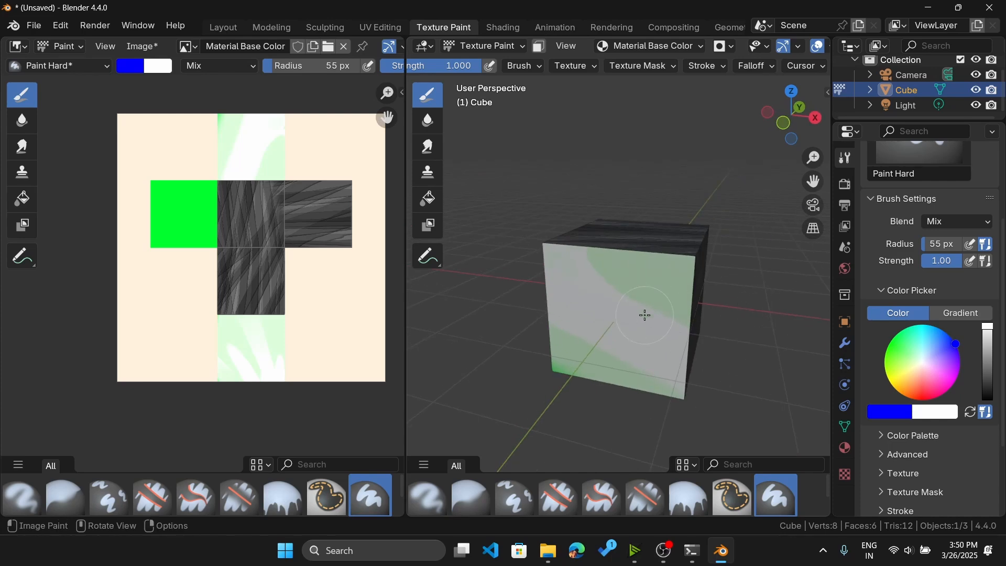
left_click_drag(645, 315, 644, 187)
scroll(647, 246, "up", 2)
mouse_move(648, 268)
middle_mouse_down()
mouse_move(665, 305)
mouse_move(658, 225)
mouse_move(638, 294)
mouse_move(636, 285)
mouse_move(645, 368)
middle_mouse_up()
scroll(660, 301, "up", 3)
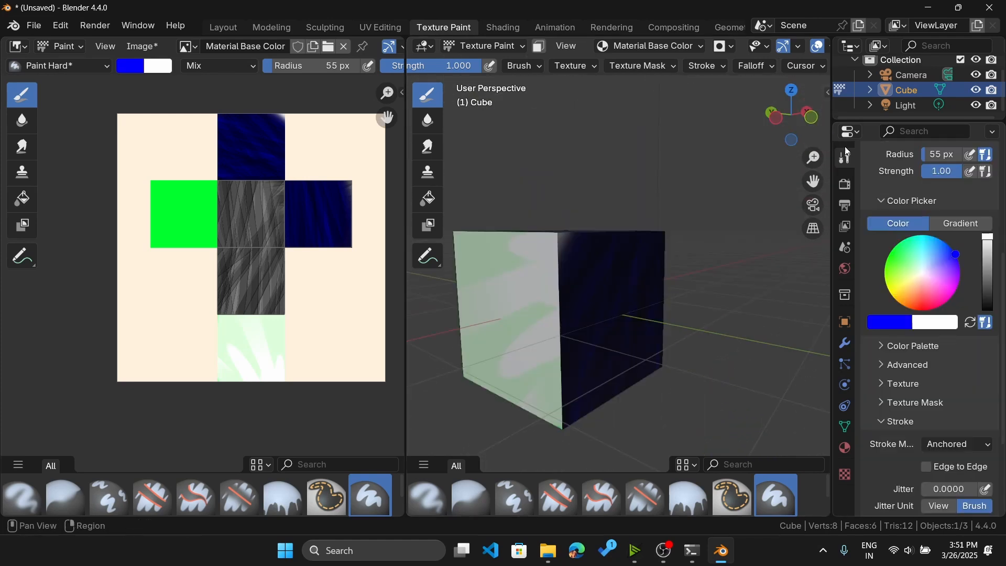
Step: Show the brush's texture settings and set the texture mapping to Random
scroll(901, 367, "down", 1)
left_click(897, 352)
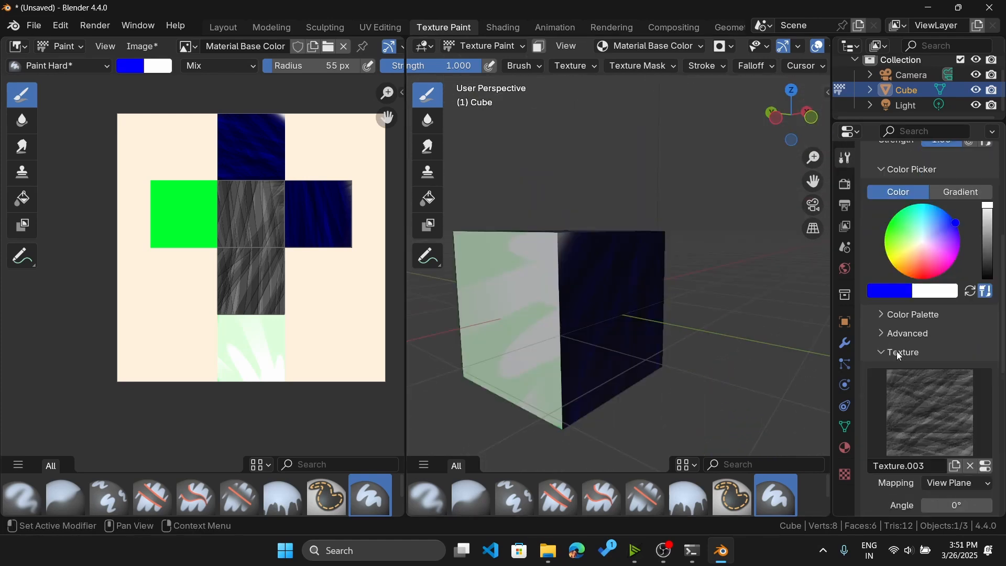
scroll(897, 351, "down", 3)
left_click(942, 391)
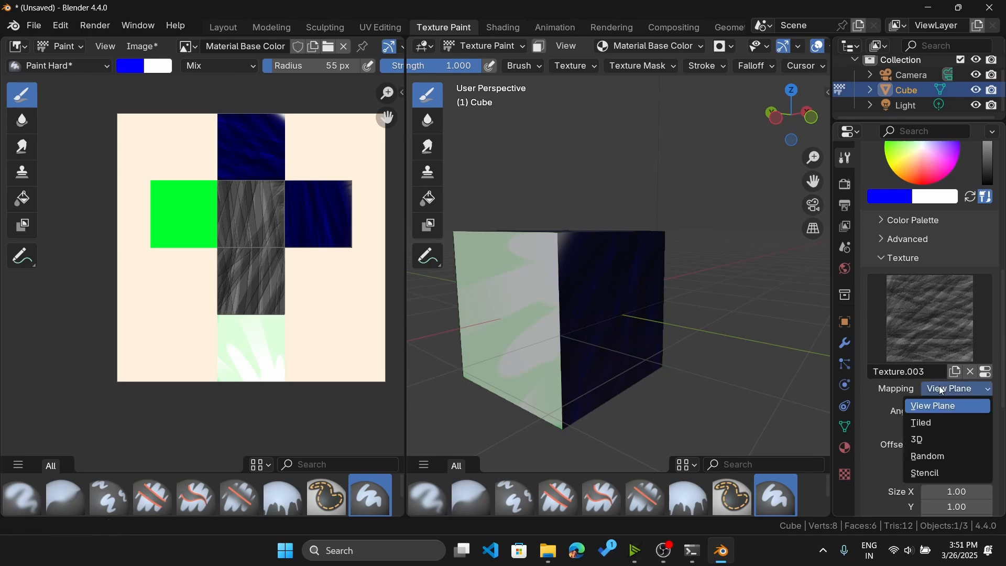
left_click(918, 460)
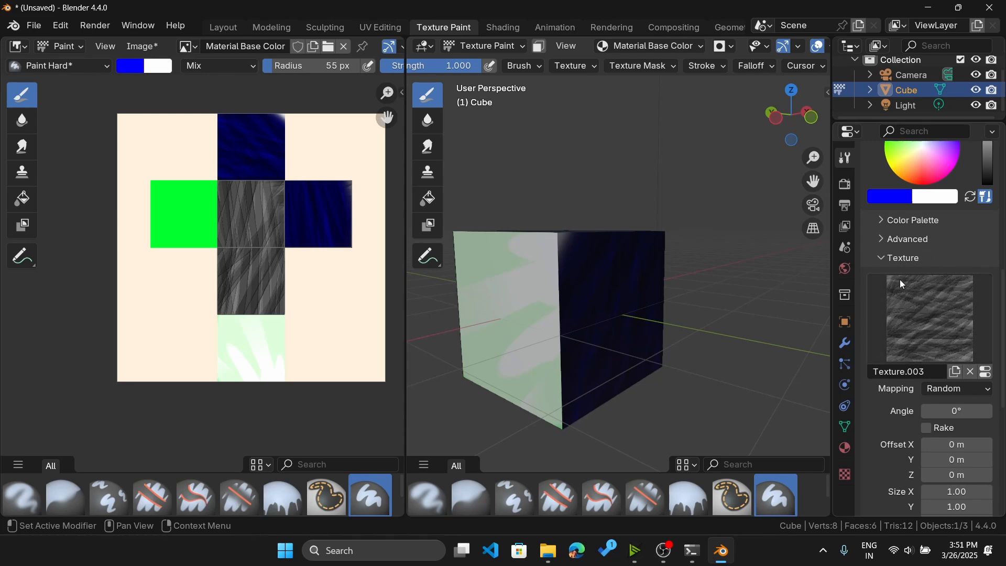
Step: Change the brush texture mapping to Stencil and adjust the stencil over the cube at an angle of 3.1°
left_click(979, 298)
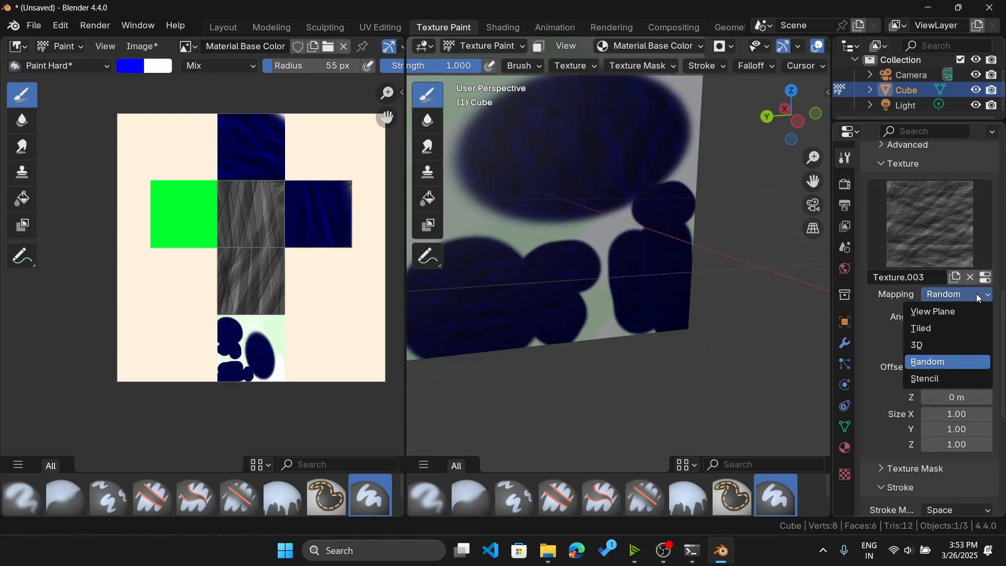
left_click(918, 379)
mouse_move(646, 235)
middle_mouse_down()
mouse_move(641, 329)
mouse_move(599, 338)
middle_mouse_up()
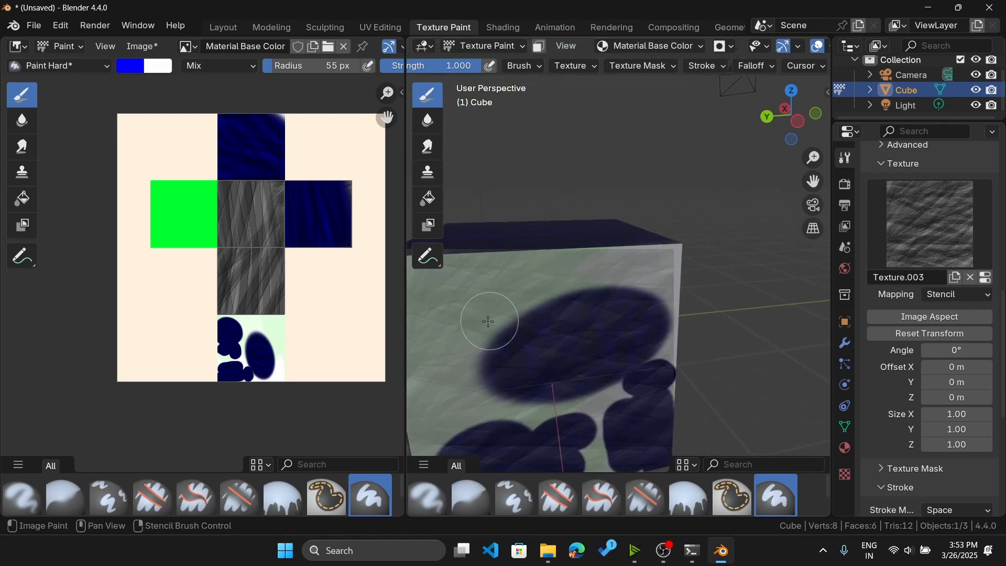
right_click_drag(496, 324, 572, 304, "shift")
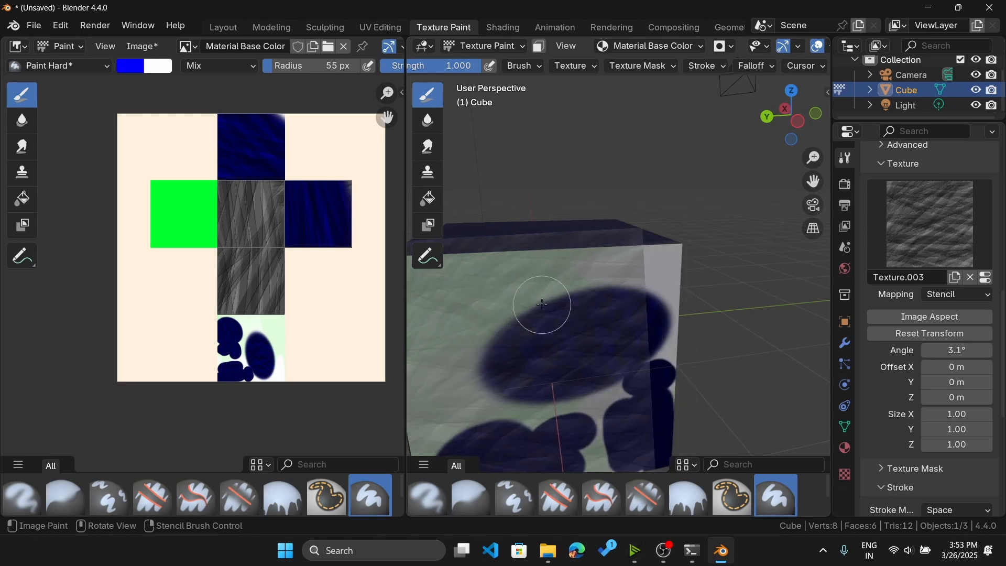
Step: Paint blue through the stencil across the cube's faces until its sides carry the line texture
mouse_move(502, 300)
left_mouse_down()
mouse_move(472, 283)
mouse_move(561, 285)
mouse_move(602, 274)
mouse_move(557, 283)
mouse_move(474, 252)
mouse_move(498, 294)
mouse_move(573, 360)
mouse_move(596, 398)
left_mouse_up()
mouse_move(363, 401)
left_mouse_down()
mouse_move(425, 425)
mouse_move(512, 413)
left_mouse_up()
scroll(524, 402, "down", 2)
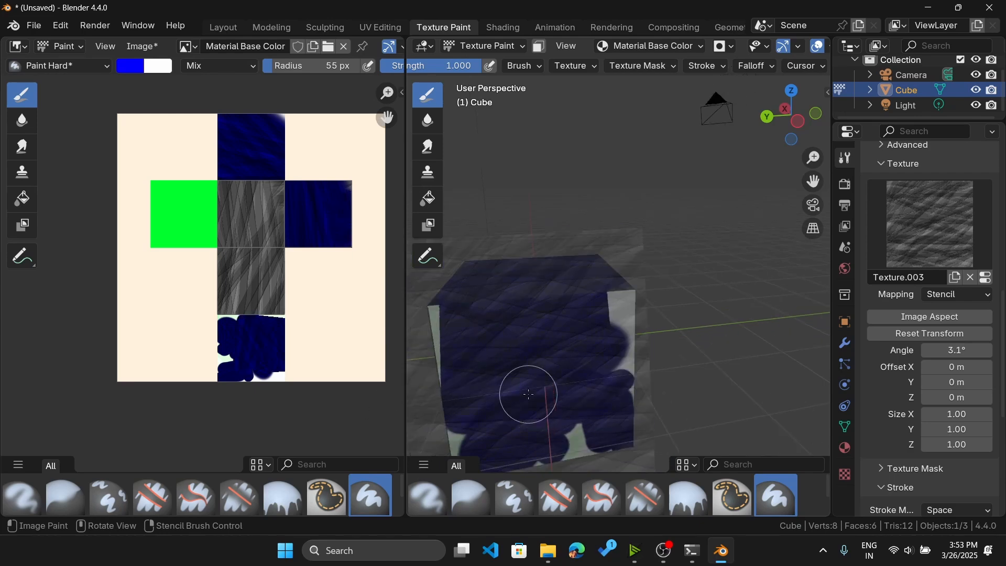
middle_click_drag(495, 380, 522, 381)
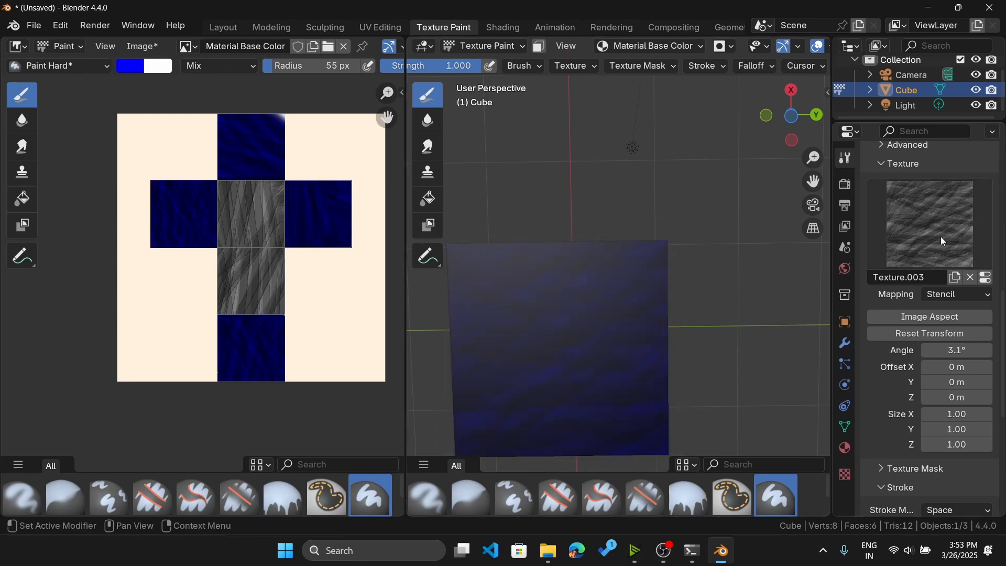
scroll(645, 318, "down", 2)
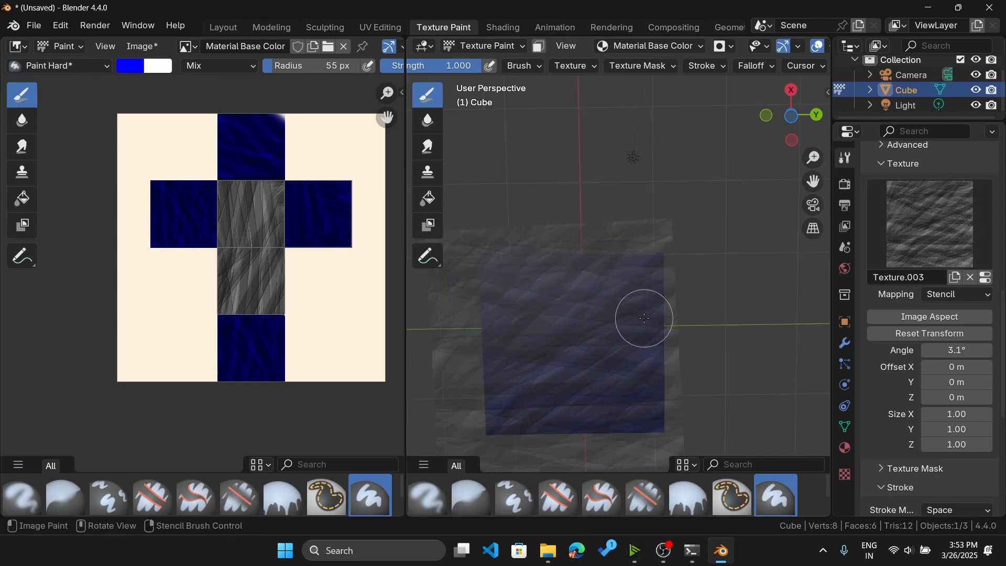
middle_click_drag(626, 222, 633, 196)
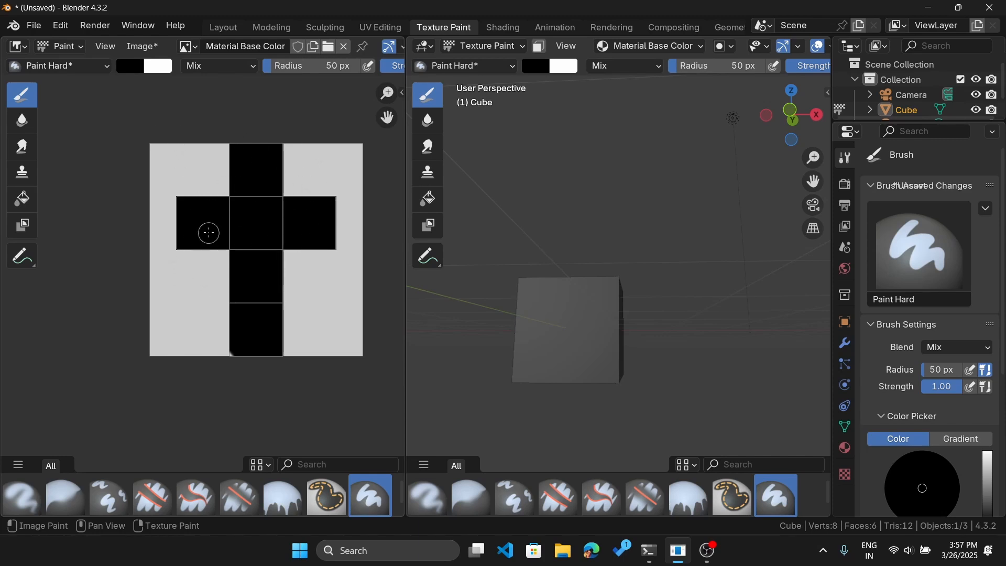
Step: Open the Save As dialog for the Material Base Color image and leave it without saving
left_click(152, 47)
left_click(144, 47)
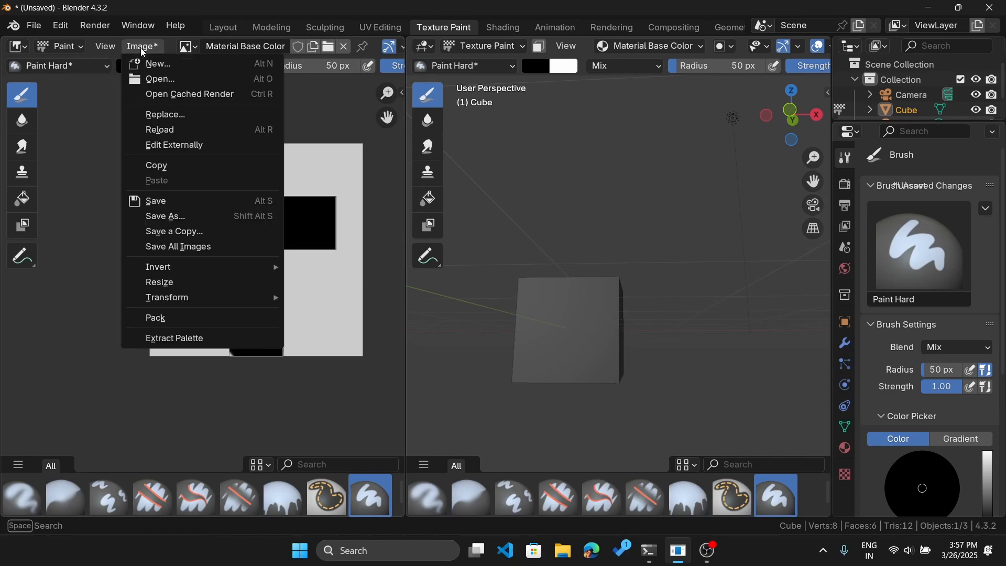
left_click(191, 216)
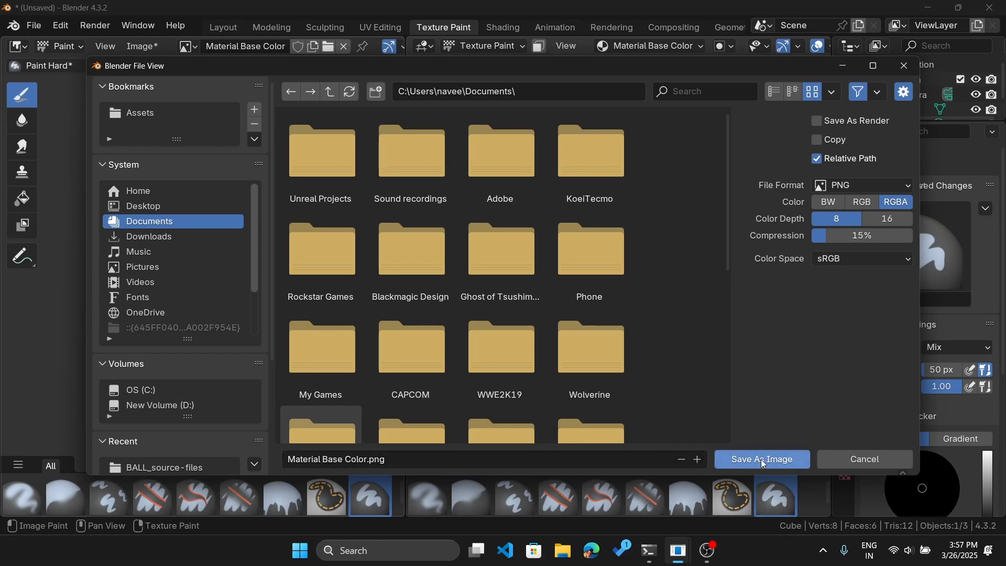
left_click(855, 462)
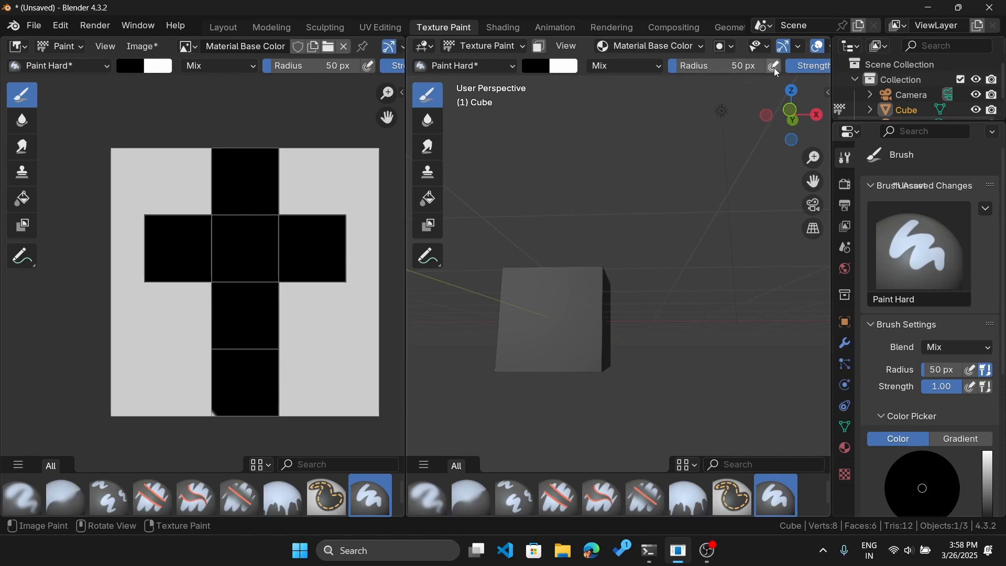
Step: Enable tablet pressure sensitivity for both the radius and the strength of the Paint Hard brush
left_click(971, 373)
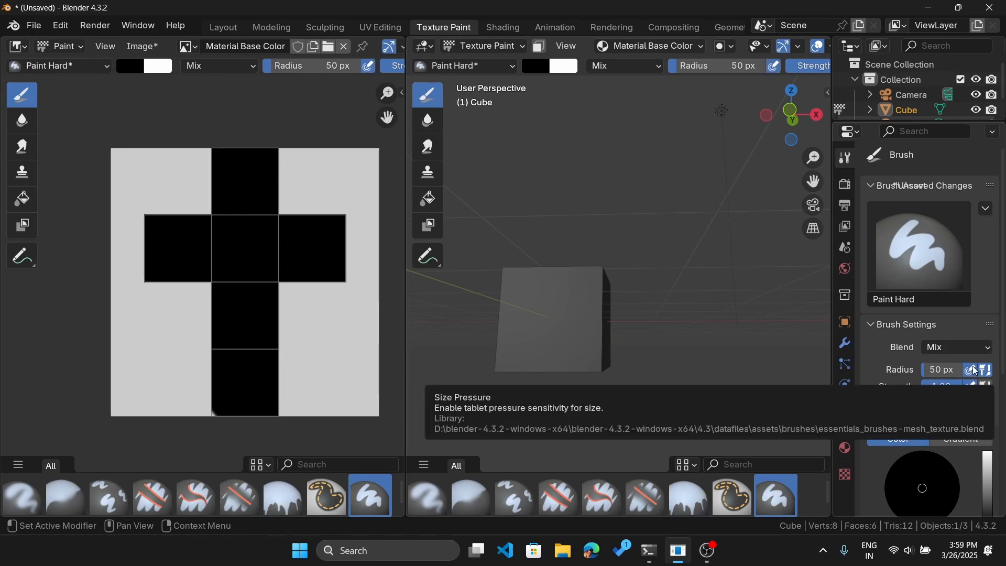
left_click(973, 375)
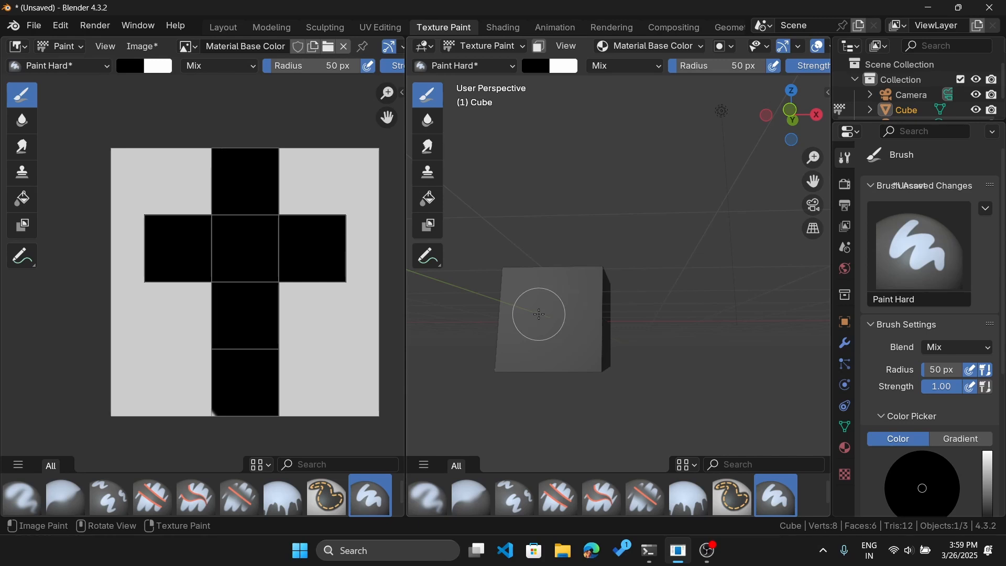
mouse_move(533, 310)
middle_mouse_down()
mouse_move(530, 296)
mouse_move(562, 334)
middle_mouse_up()
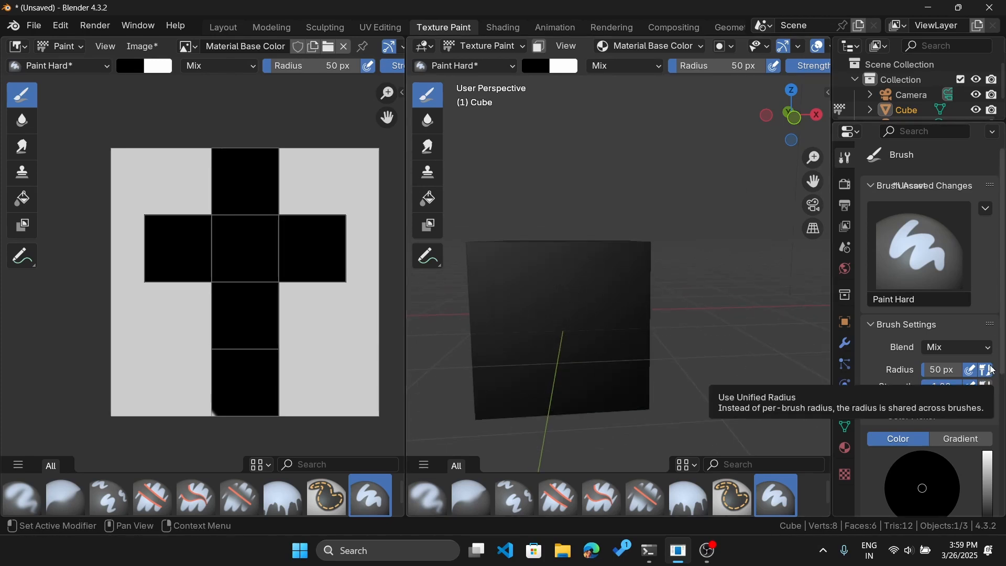
Step: Expand the brush's Symmetry and Options settings to show the mirror axes, bleed, dither, occlude and backface culling
scroll(975, 405, "down", 2)
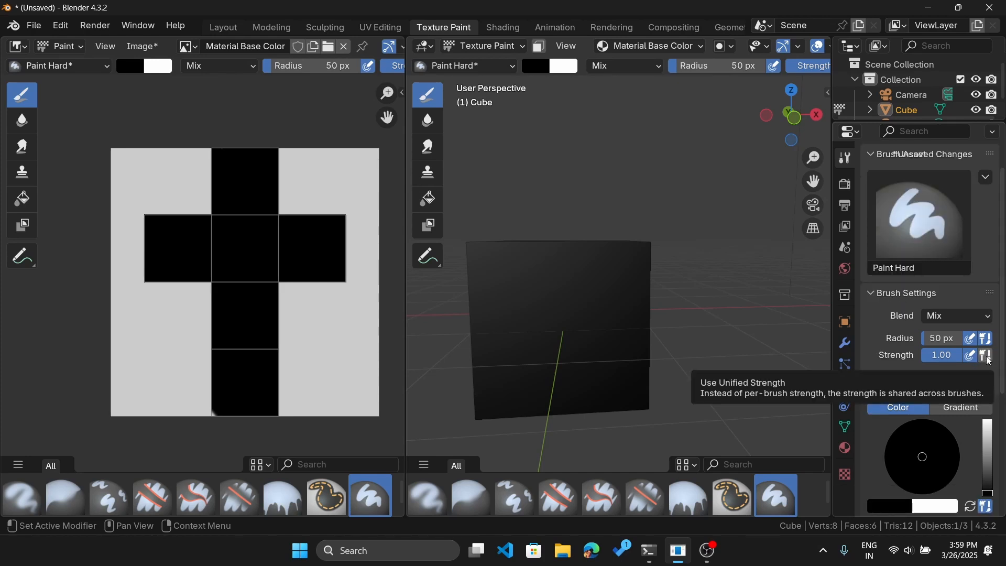
scroll(989, 362, "down", 3)
scroll(989, 361, "down", 5)
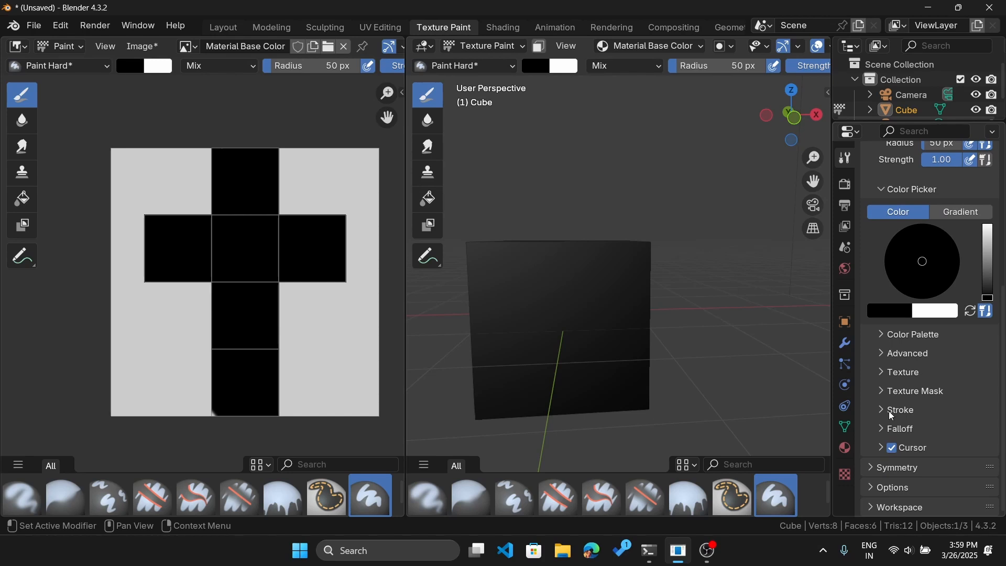
left_click(896, 467)
scroll(890, 465, "down", 1)
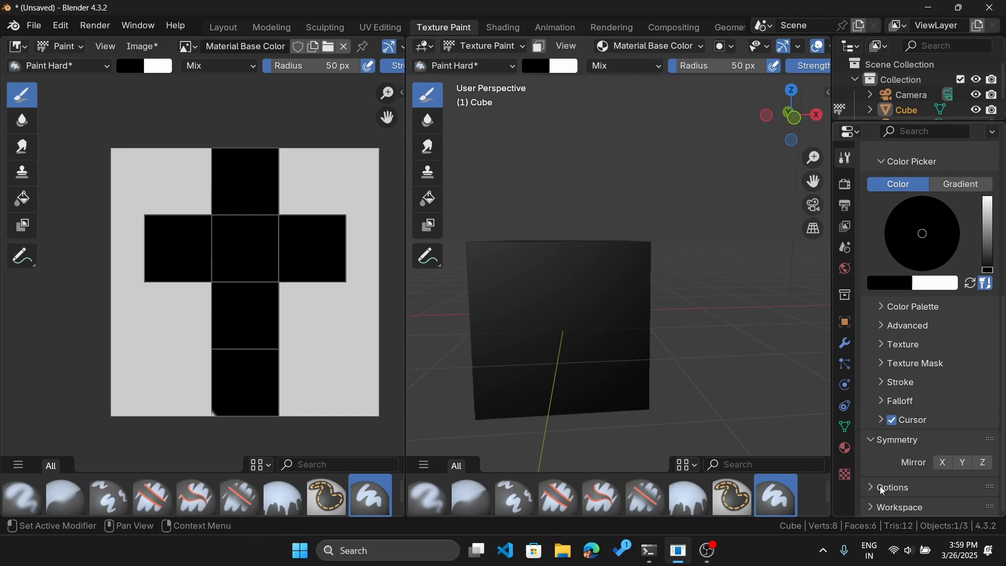
left_click(879, 486)
scroll(876, 481, "down", 3)
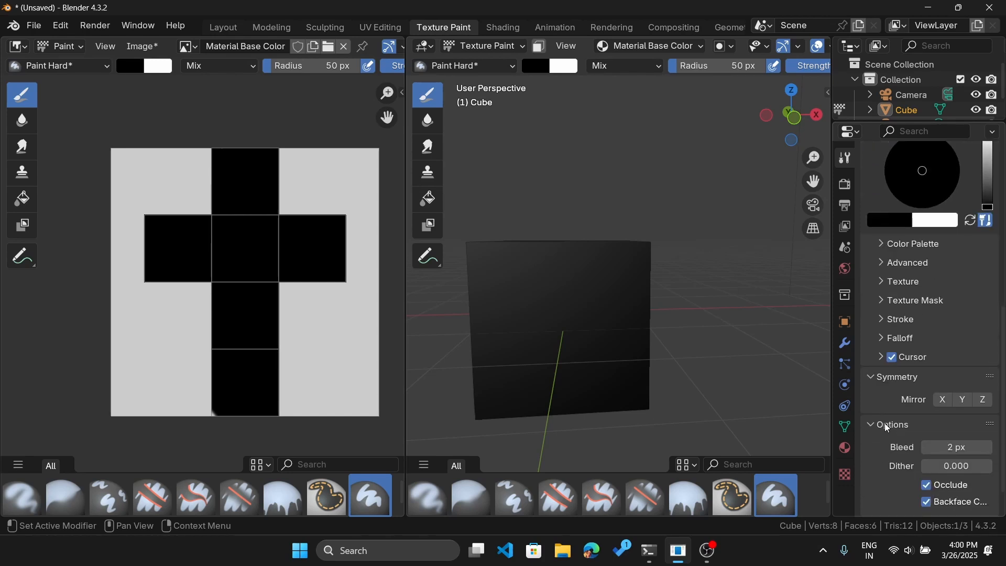
scroll(885, 422, "down", 1)
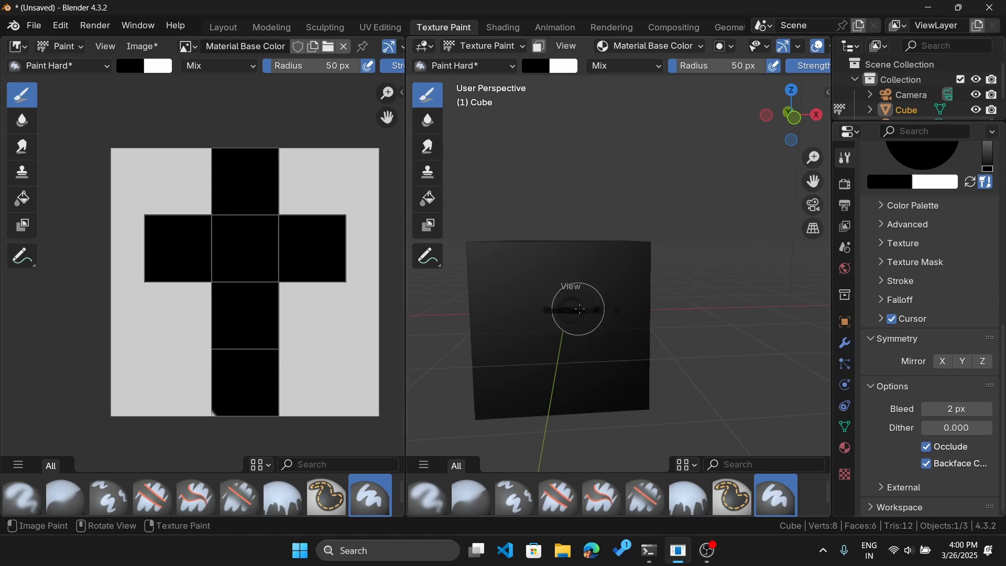
Step: Switch the cube to the right orthographic view and set the brush colour to white
key("KP_3")
scroll(671, 309, "down", 3)
middle_click_drag(701, 311, 624, 276, "shift")
scroll(624, 275, "up", 1)
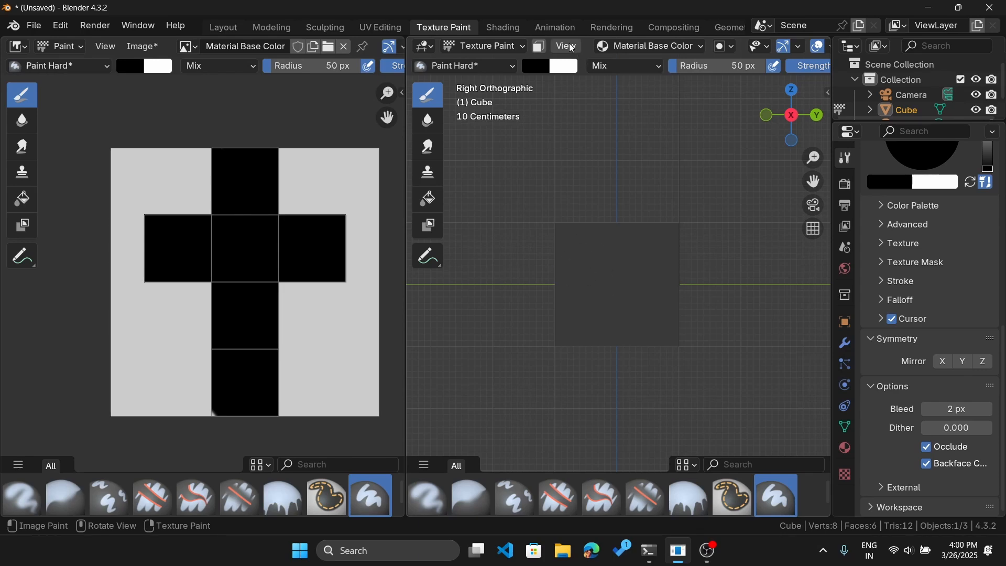
left_click(569, 68)
left_click(545, 68)
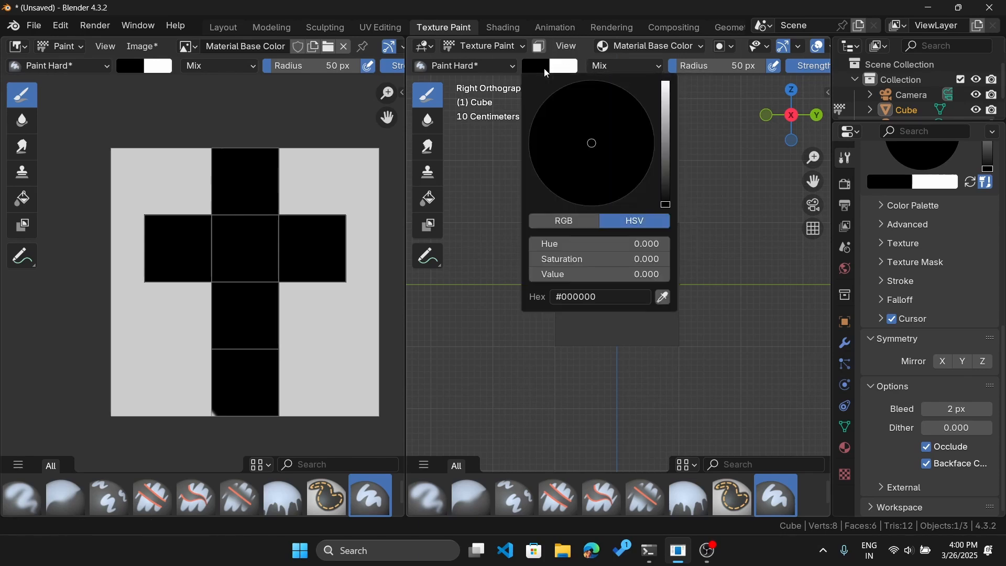
left_click_drag(668, 124, 667, 83)
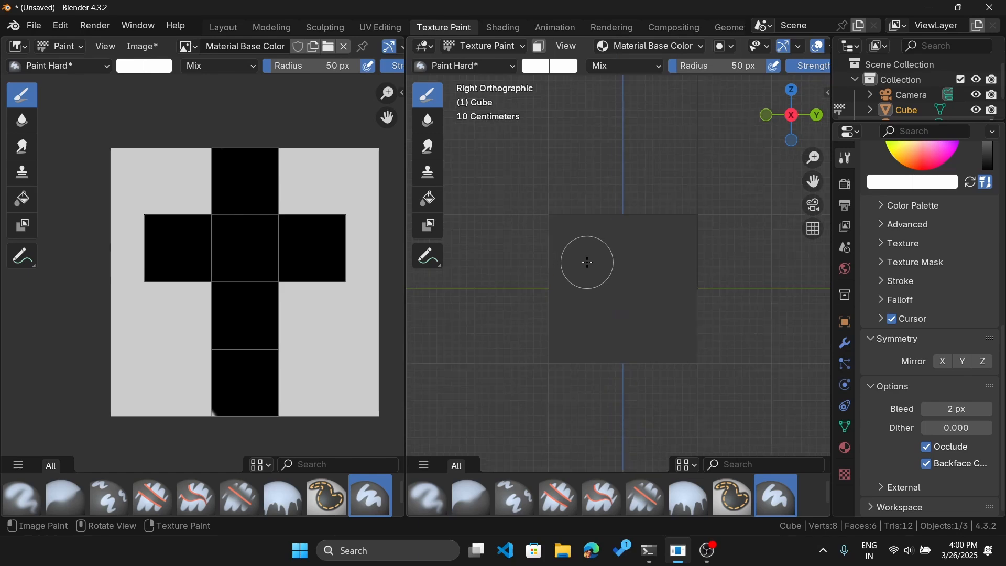
Step: Examine the black cube in perspective and from the top, and return to the right orthographic view
mouse_move(588, 263)
middle_mouse_down()
mouse_move(676, 276)
mouse_move(617, 291)
middle_mouse_up()
key("grave")
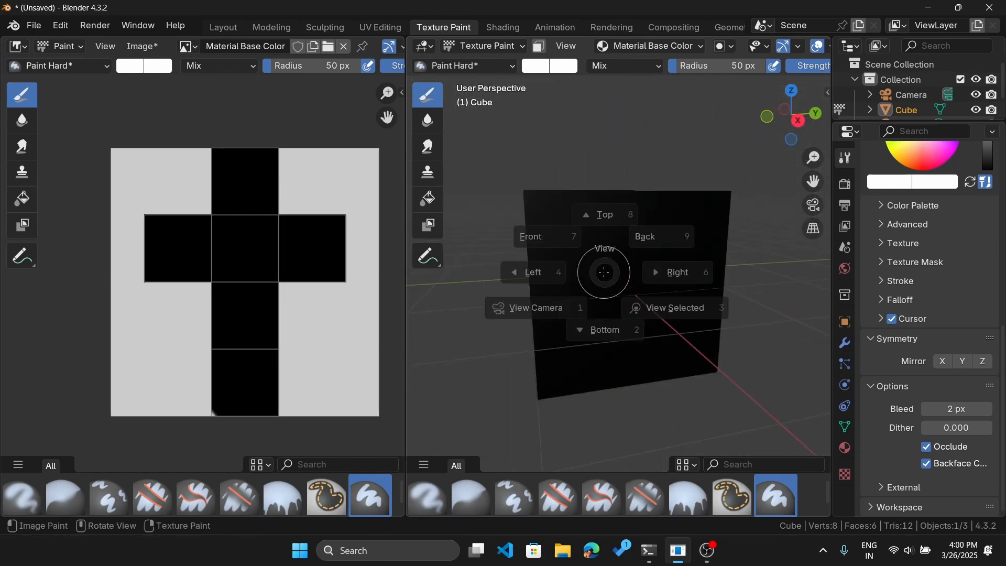
left_click(711, 269)
middle_click_drag(620, 277, 698, 290)
key("KP_7")
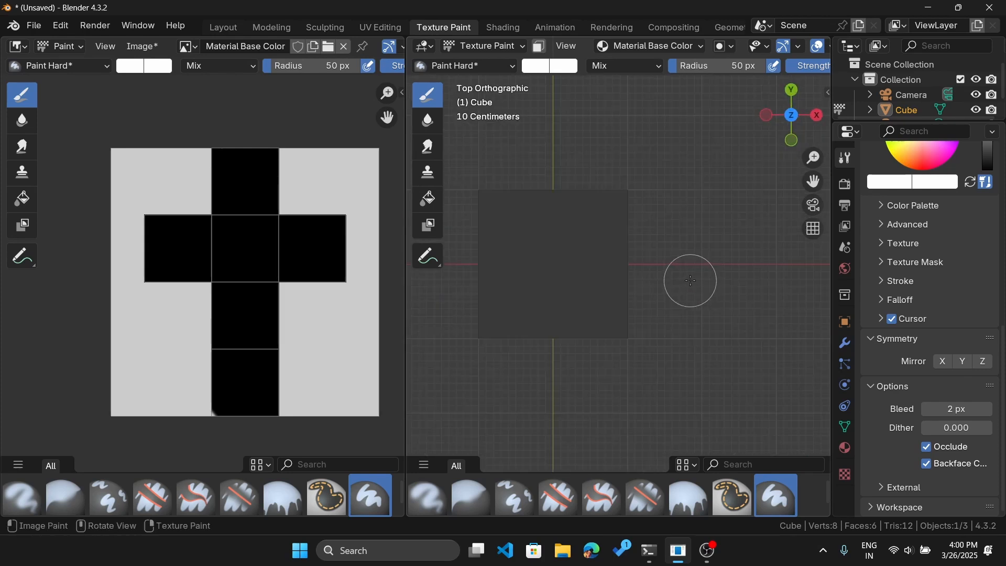
key("KP_2")
key("KP_3")
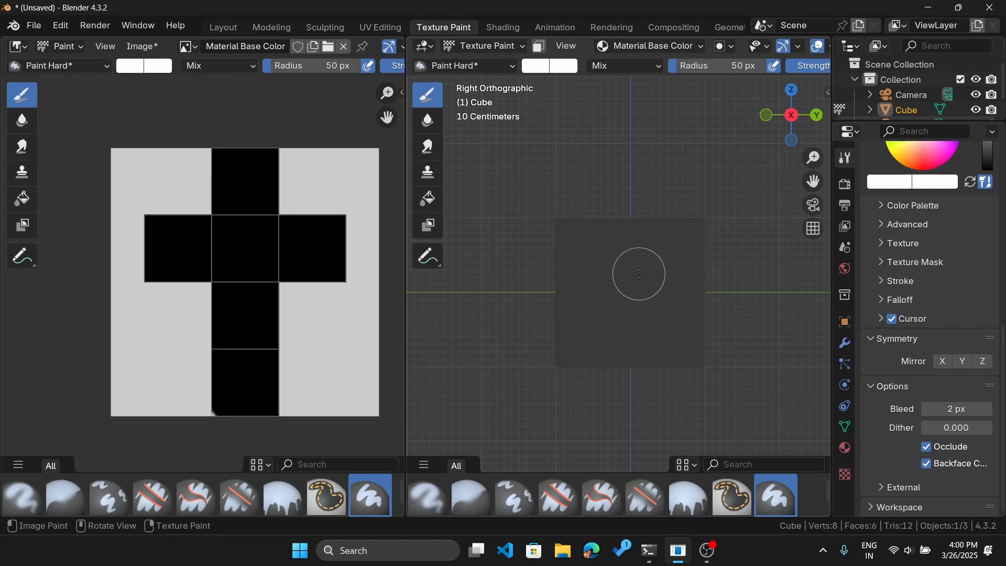
scroll(634, 272, "up", 1)
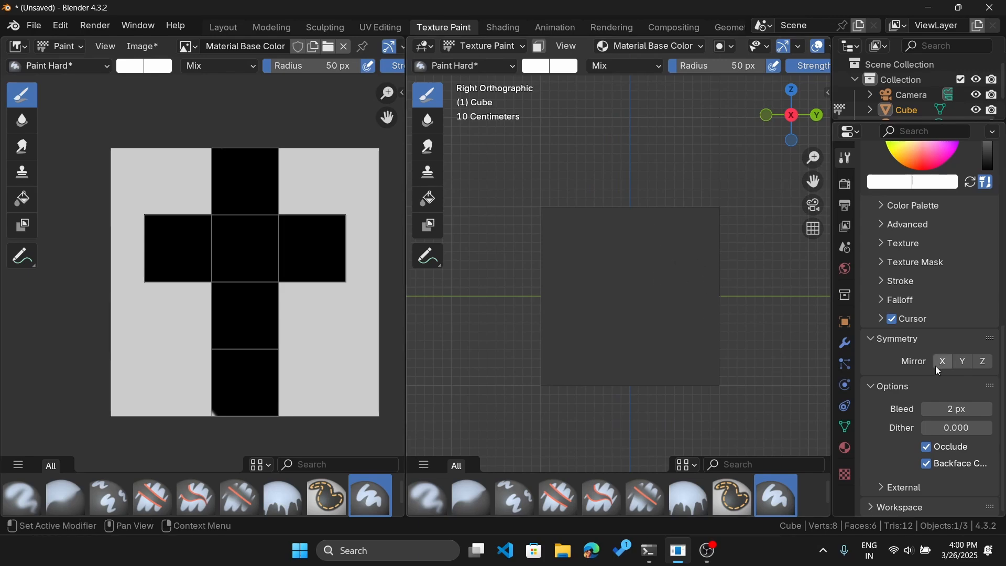
Step: Turn off Occlude and Backface Culling and paint a white spot through the cube onto its opposite face
scroll(906, 431, "up", 10)
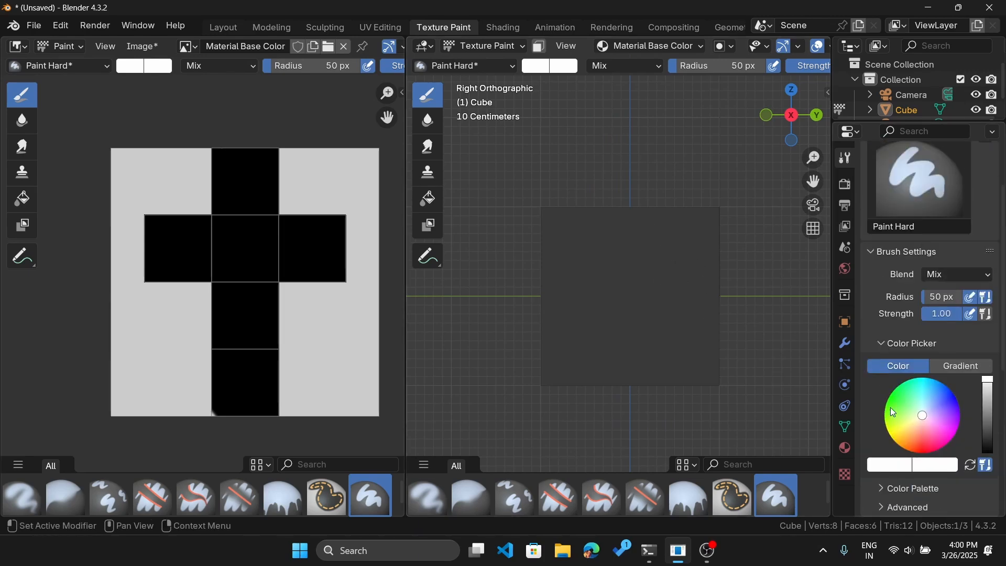
scroll(886, 199, "down", 10)
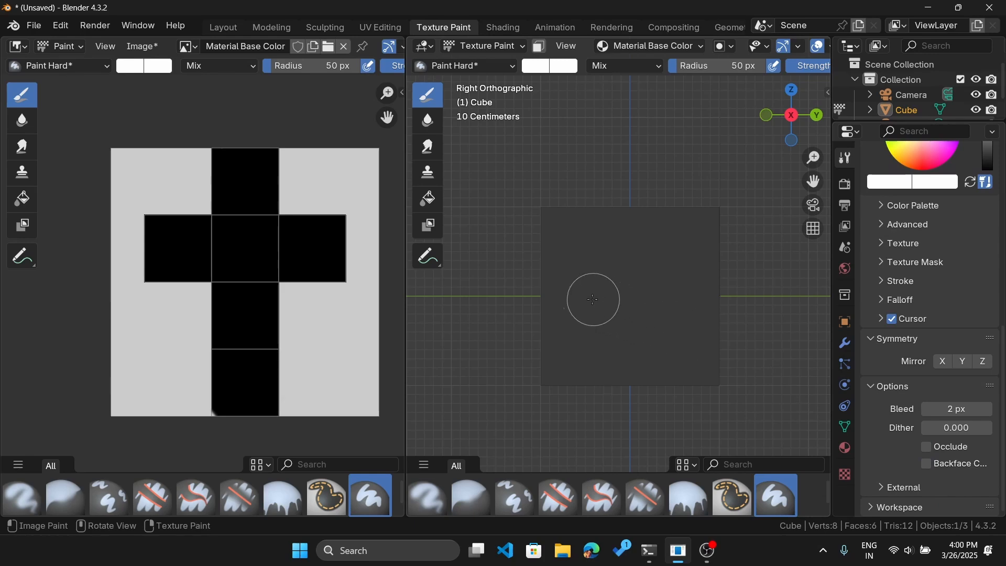
left_click_drag(600, 294, 605, 308)
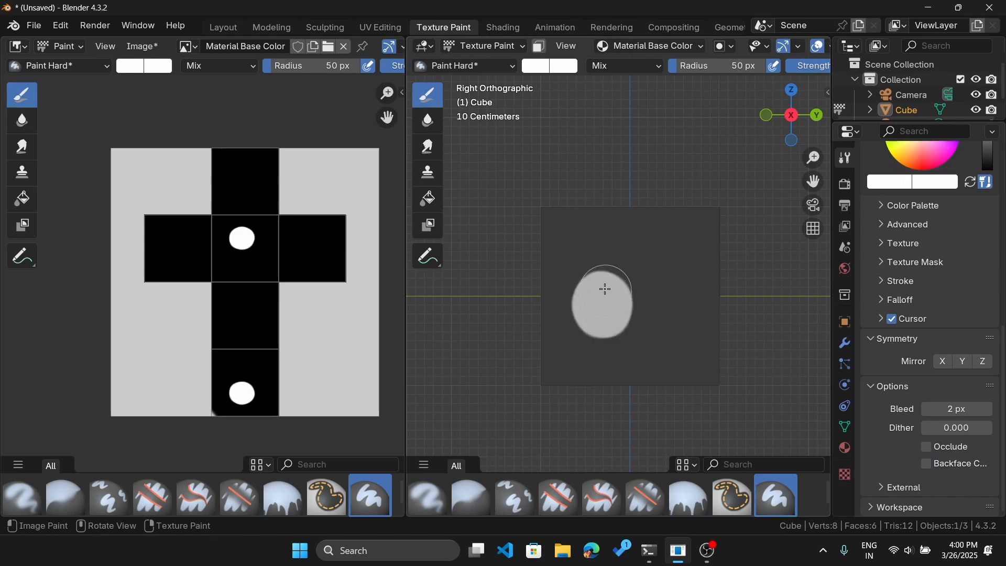
scroll(604, 290, "down", 1)
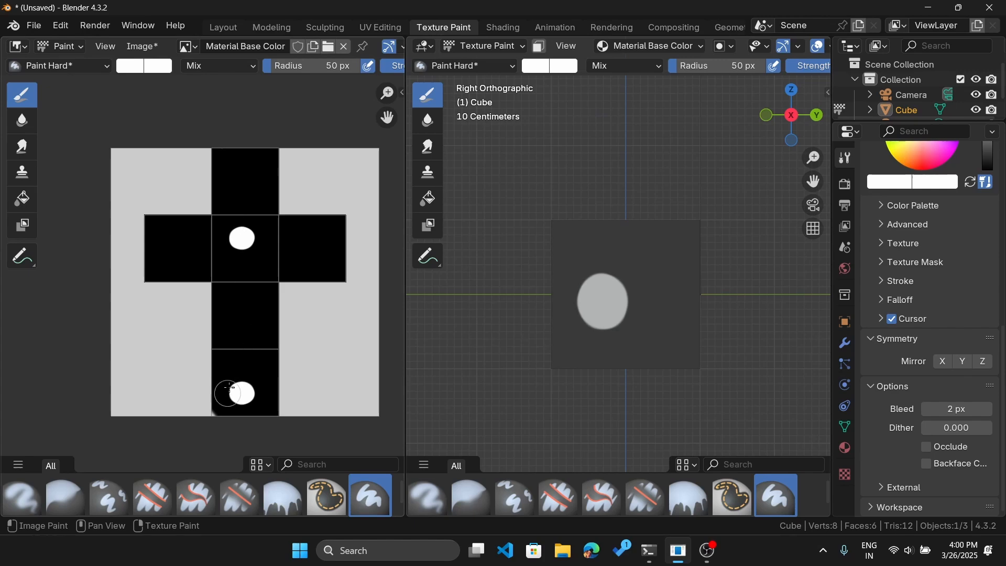
Step: Inspect the white spots on the cube's opposite faces by orbiting around it and viewing it in right orthographic and perspective
mouse_move(426, 308)
middle_mouse_down()
mouse_move(606, 404)
mouse_move(715, 331)
mouse_move(788, 351)
mouse_move(737, 328)
mouse_move(557, 322)
mouse_move(659, 343)
mouse_move(636, 337)
middle_mouse_up()
key("grave")
left_click(710, 328)
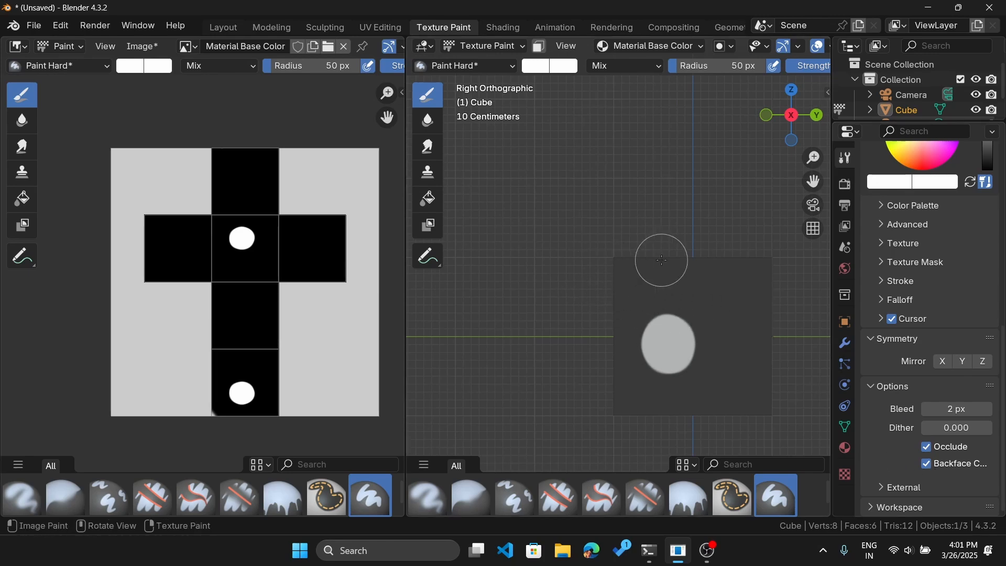
middle_click_drag(704, 293, 611, 292)
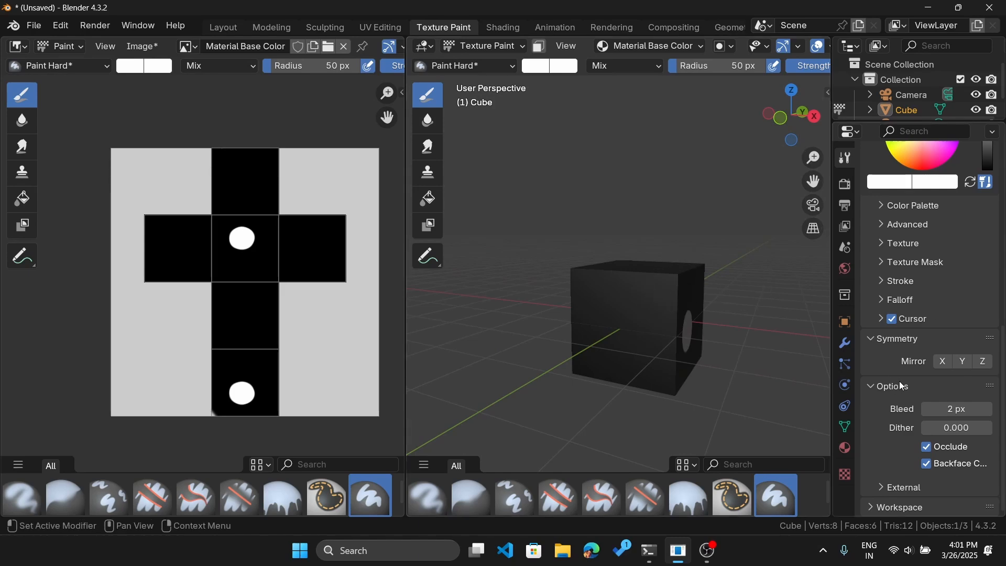
Step: Look back over the brush properties from Options and Symmetry up to the colour picker, brush settings and brush asset
scroll(901, 385, "up", 5)
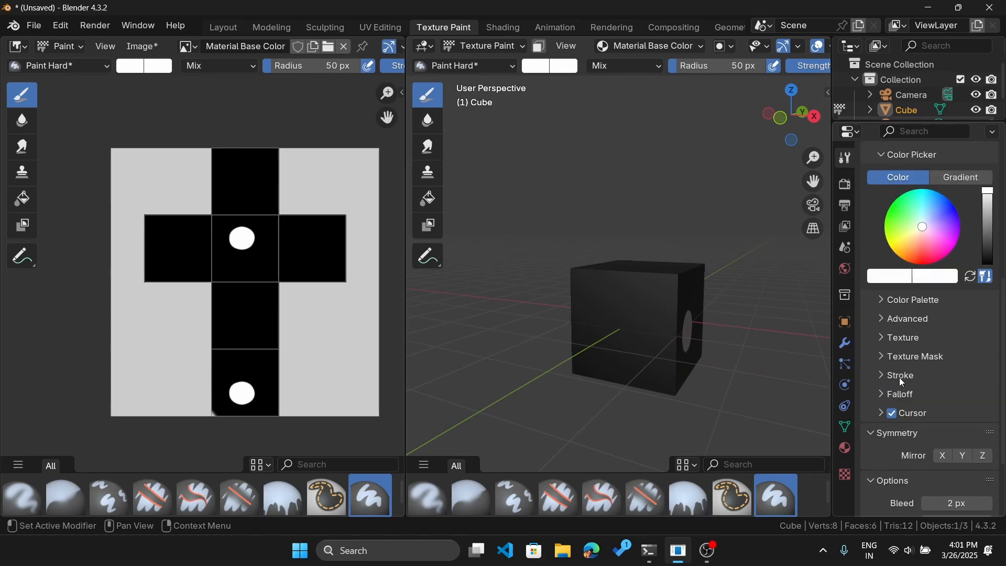
scroll(899, 377, "down", 2)
scroll(899, 377, "up", 2)
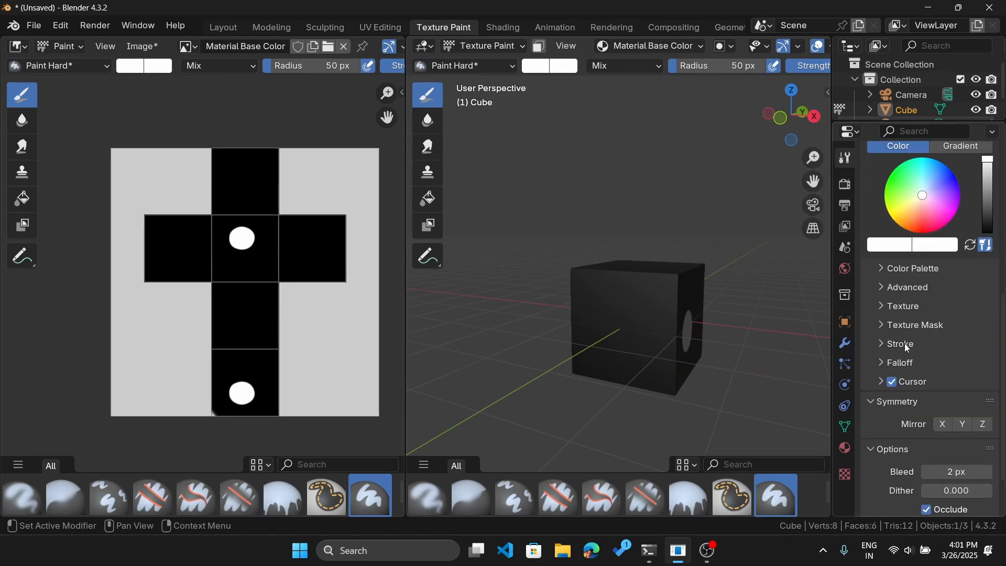
scroll(920, 324, "up", 10)
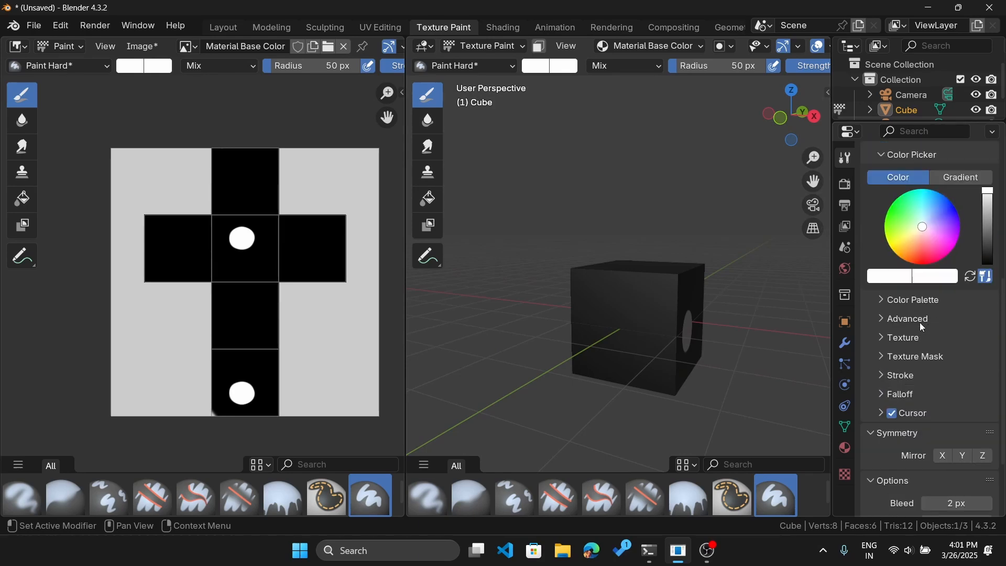
scroll(923, 320, "up", 5)
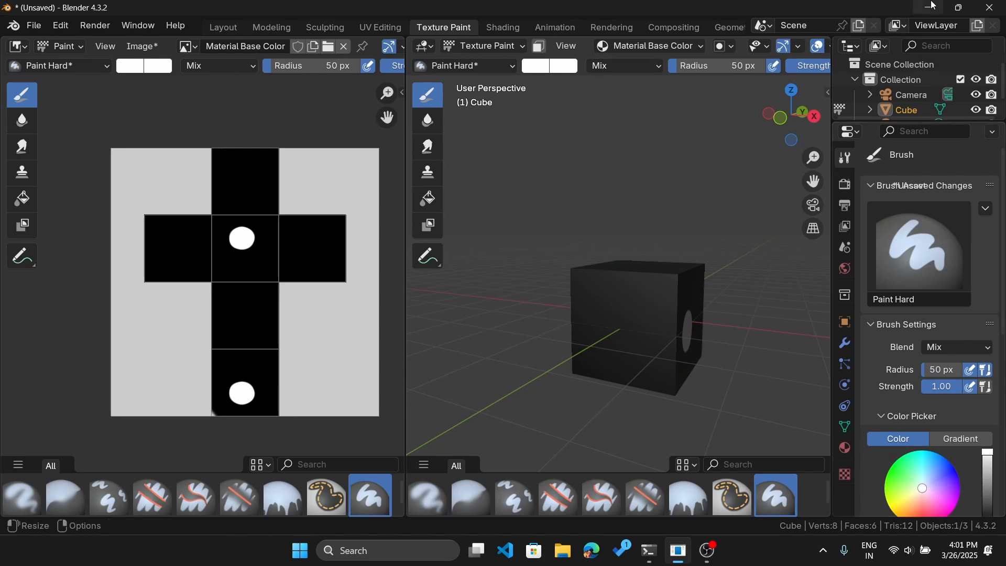